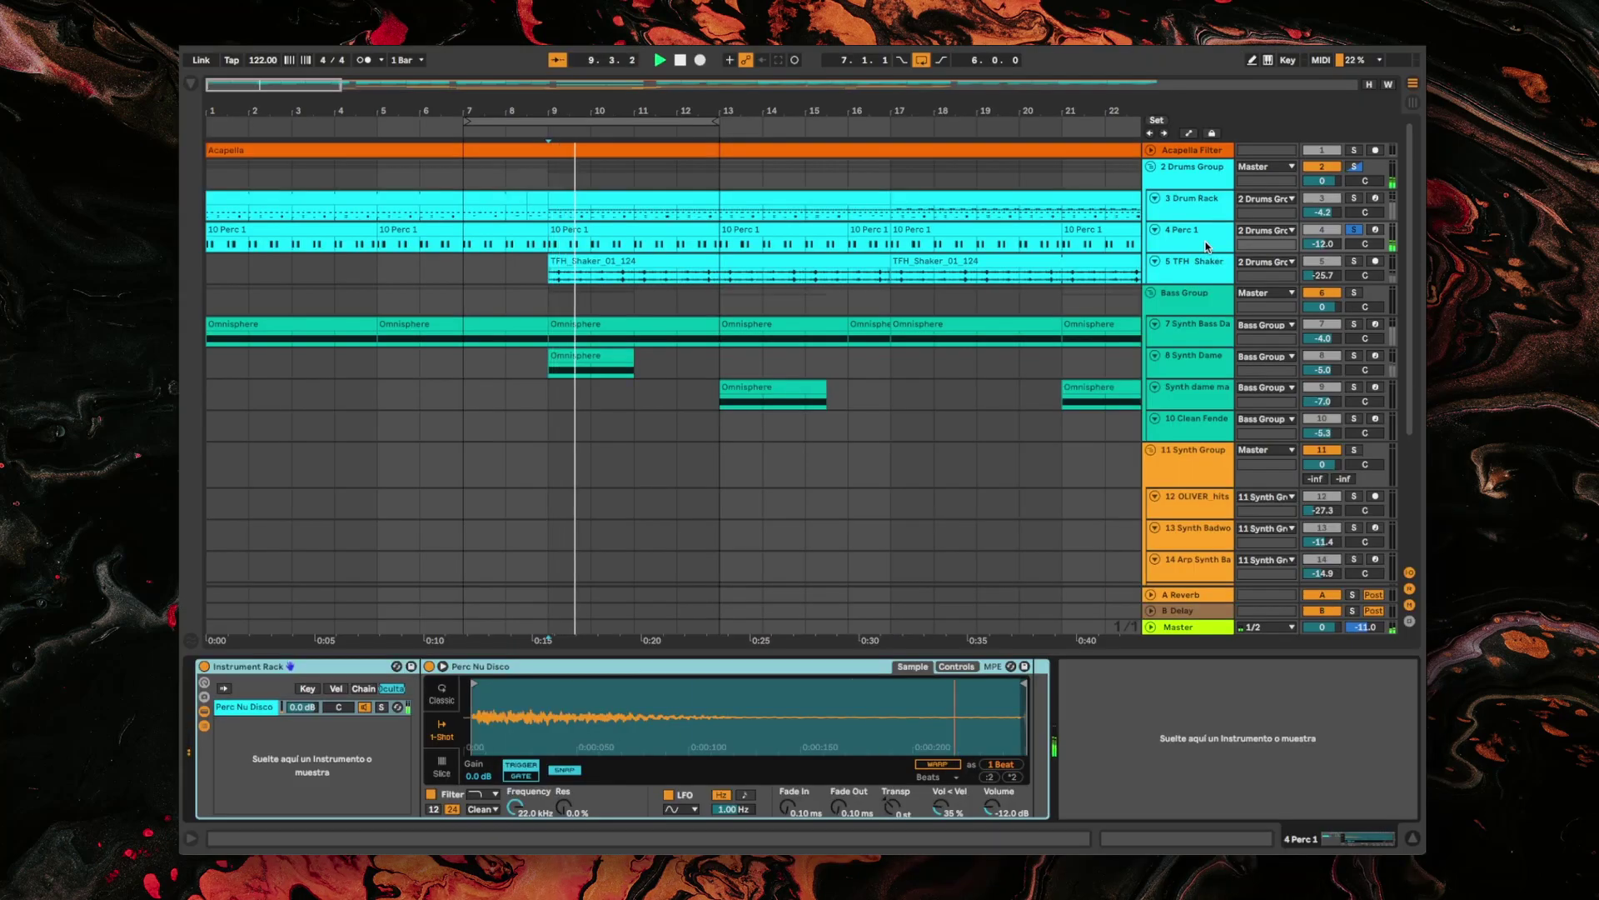
# Solo the TFH Shaker track together with the Perc 1 track during playback.
pyautogui.click(1350, 262)
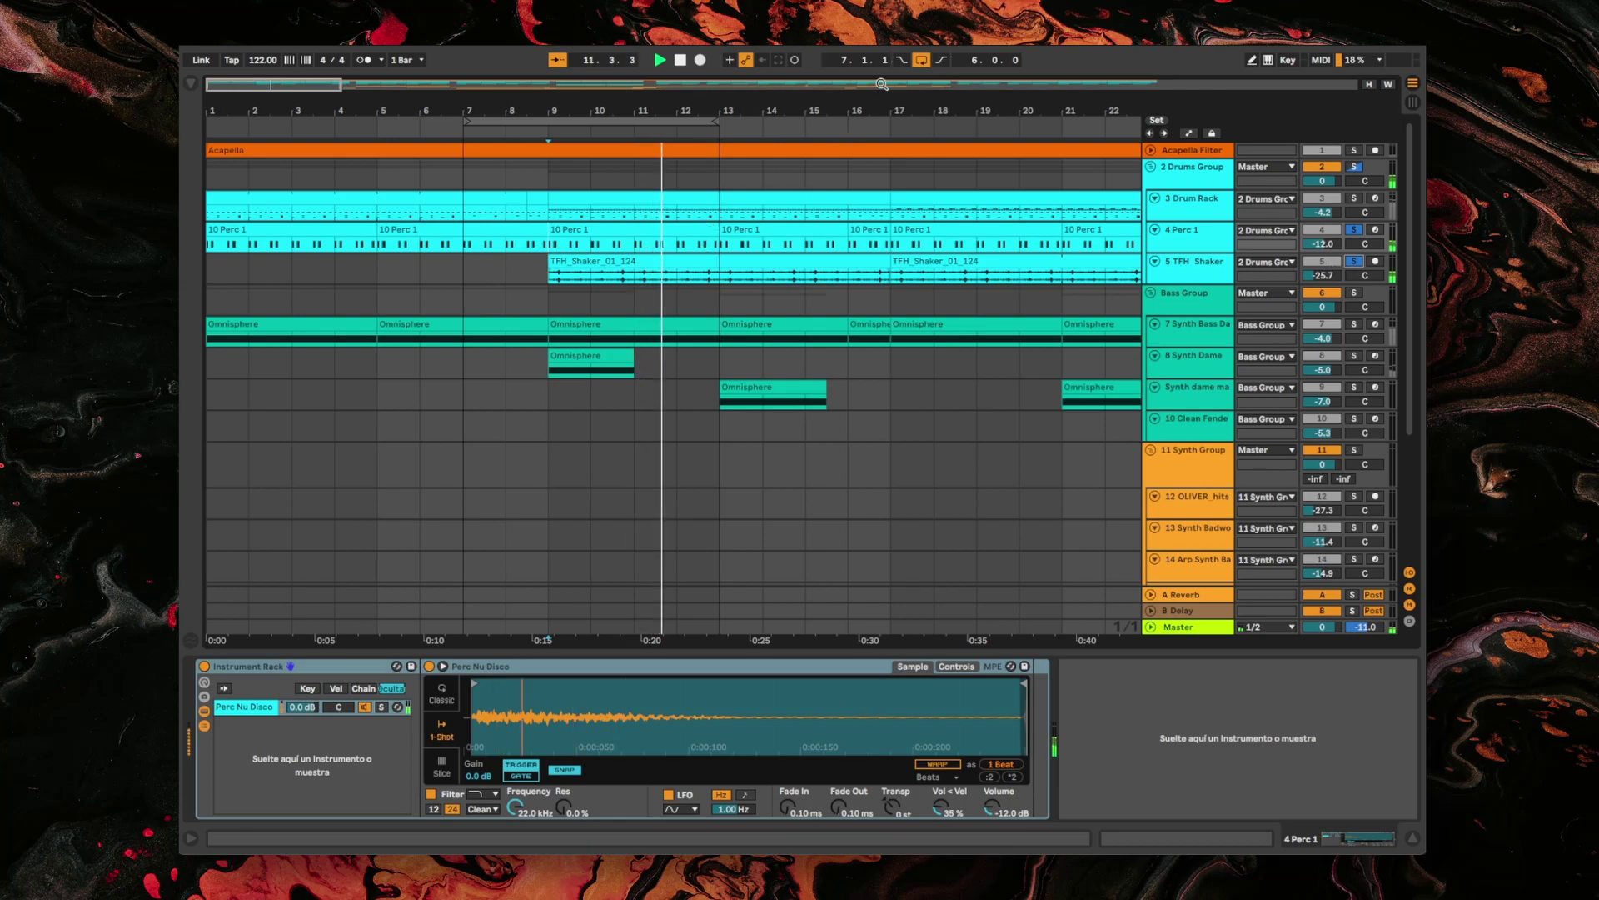
pyautogui.click(921, 60)
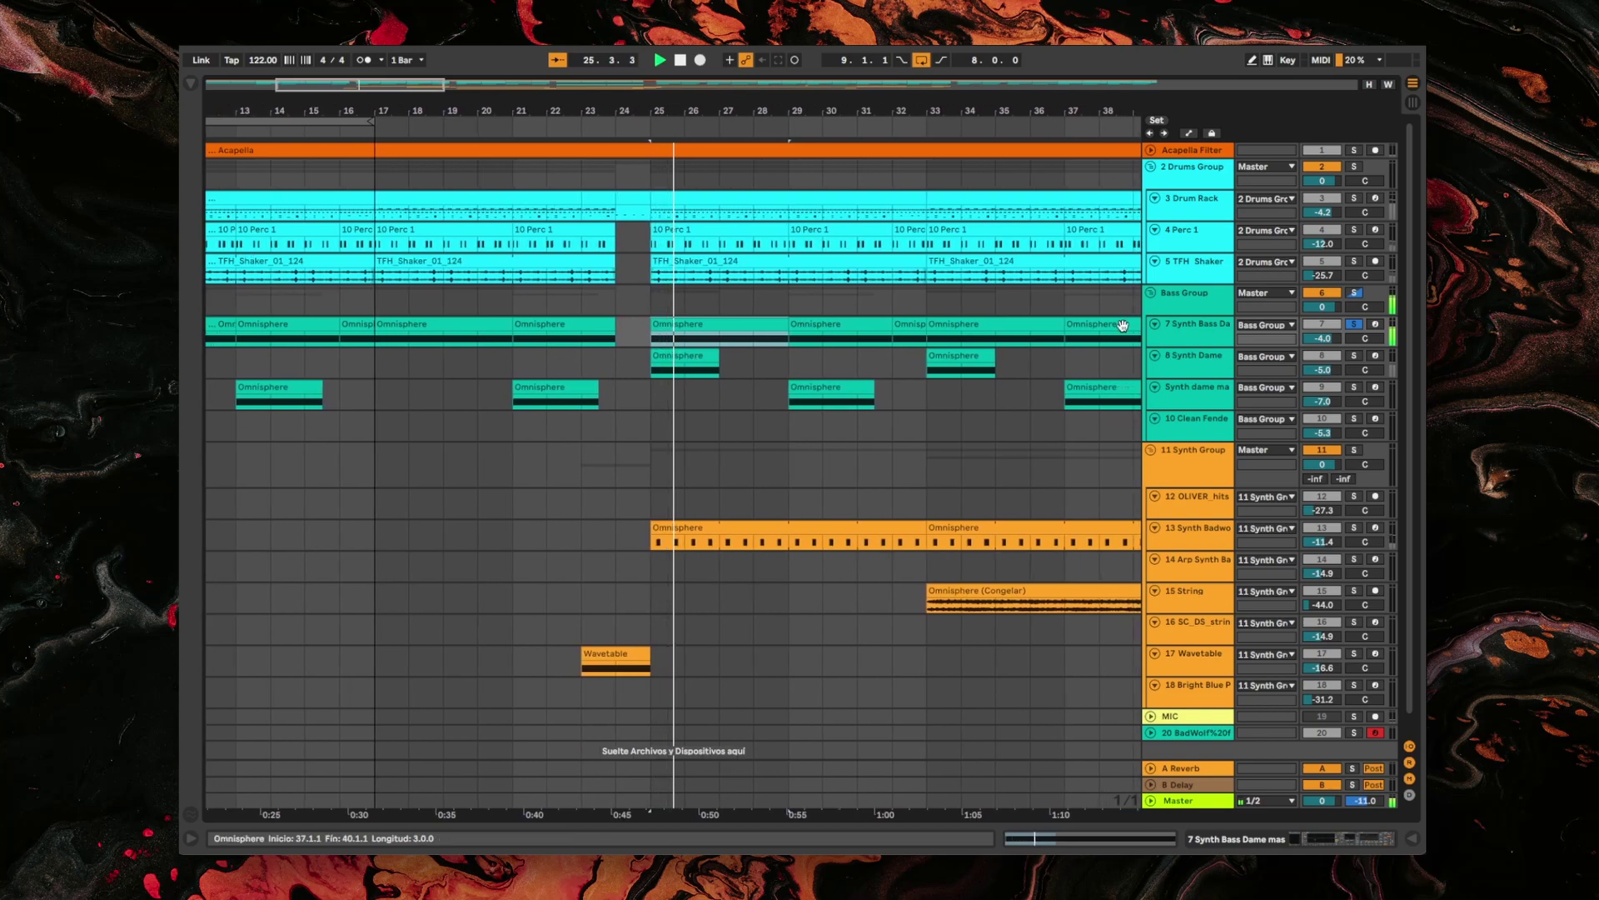
# Bypass the Audio Effect Rack on track 7 Synth Bass Dame mas and open its Omnisphere instrument window.
pyautogui.click(1192, 338)
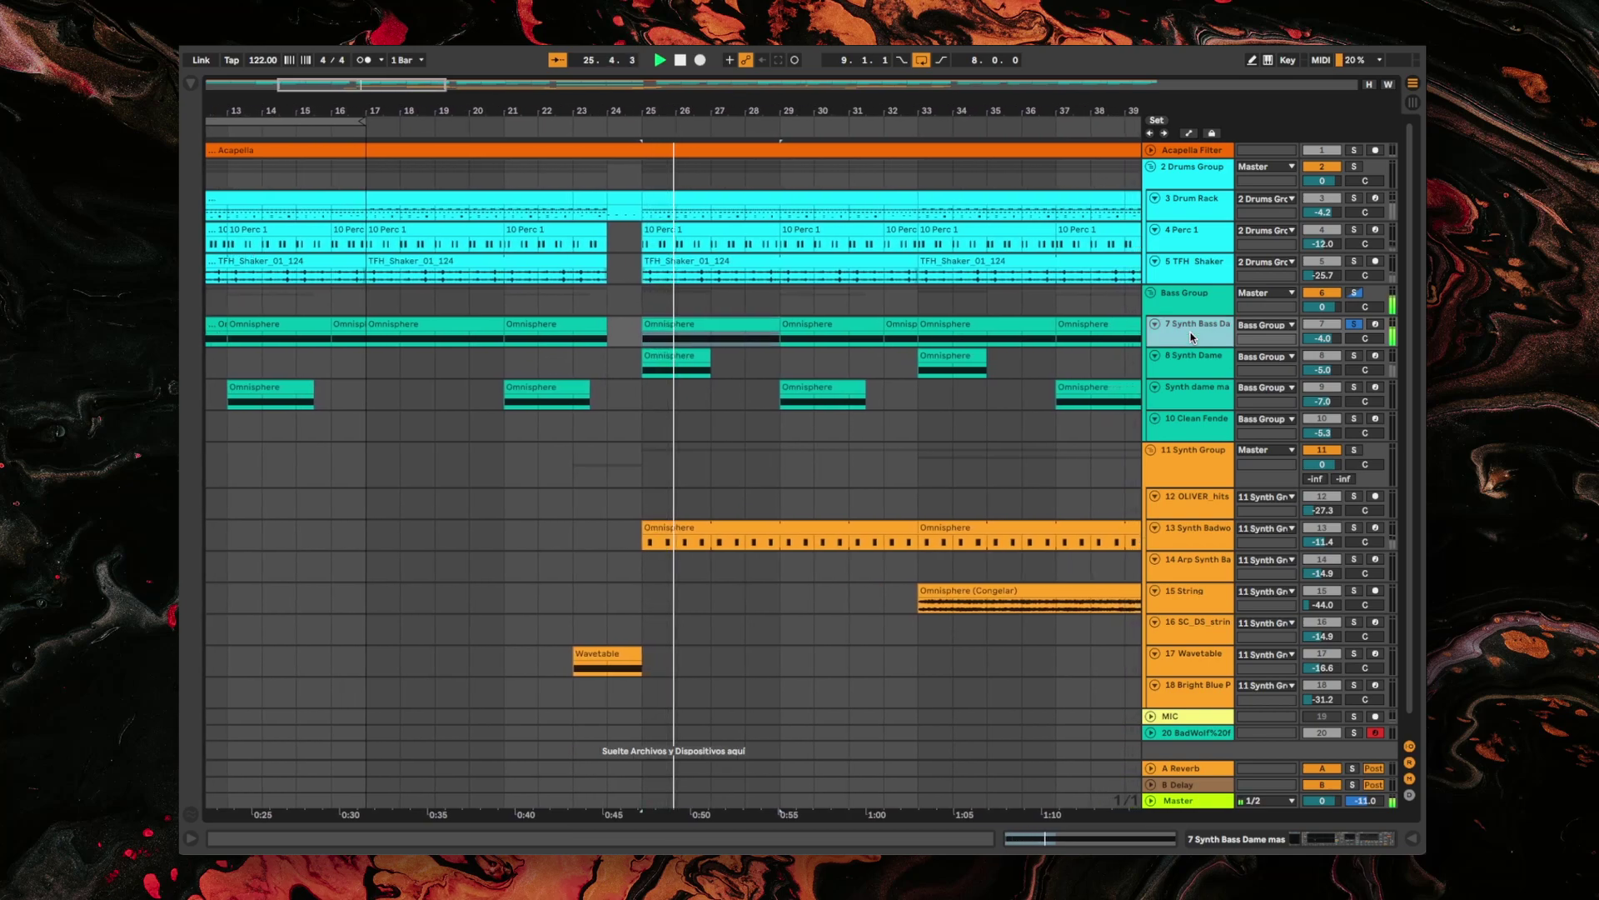
pyautogui.doubleClick(1191, 338)
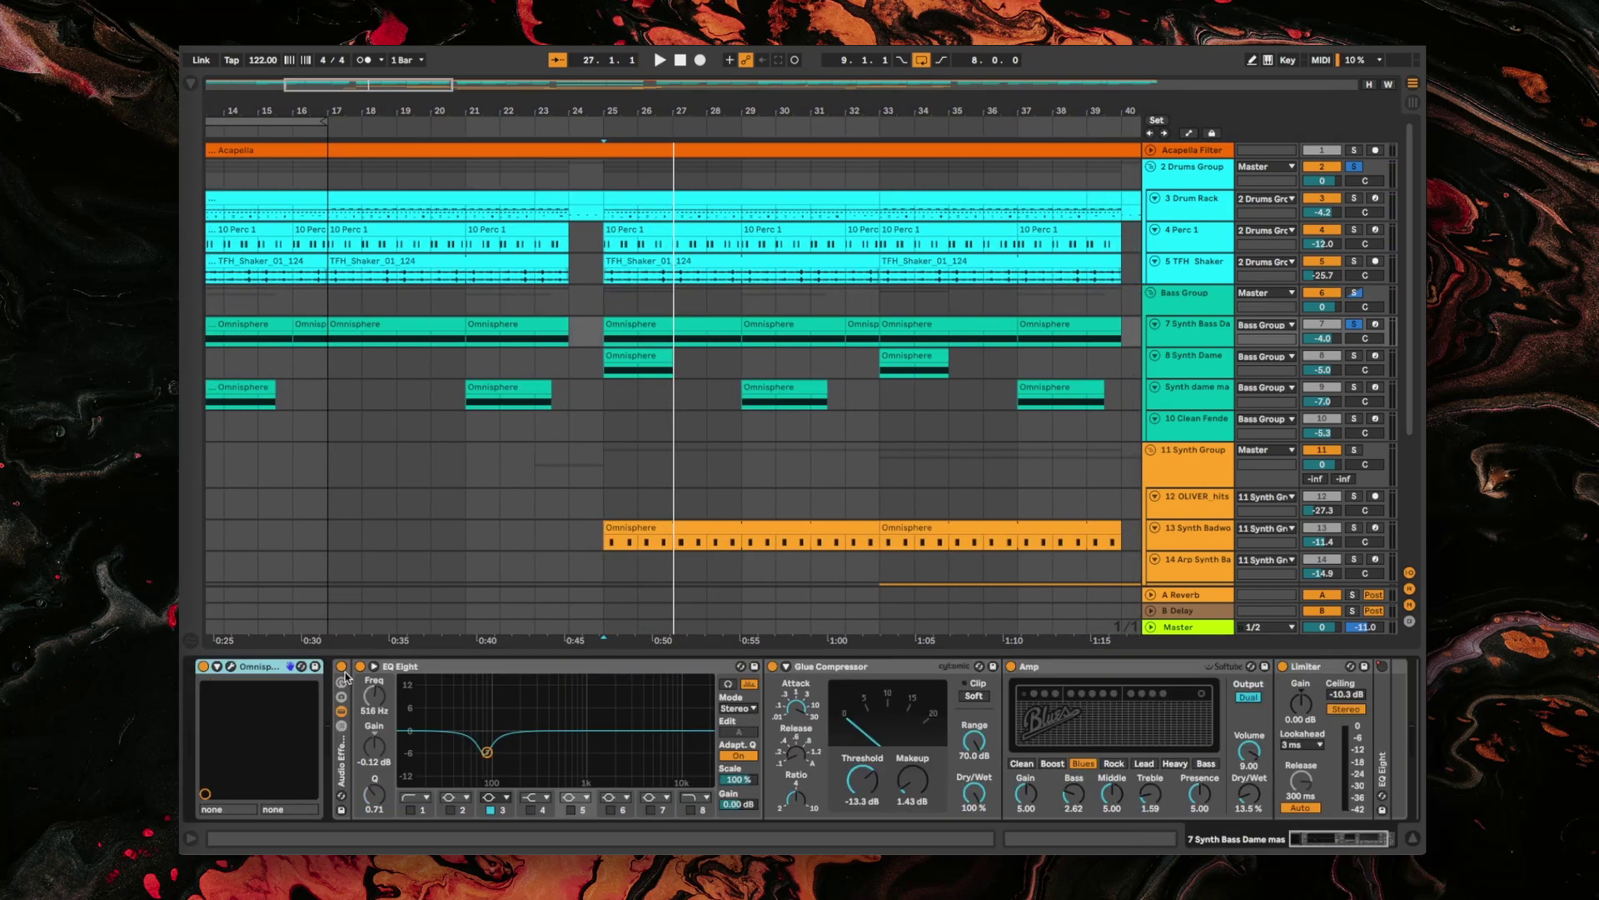
pyautogui.click(342, 667)
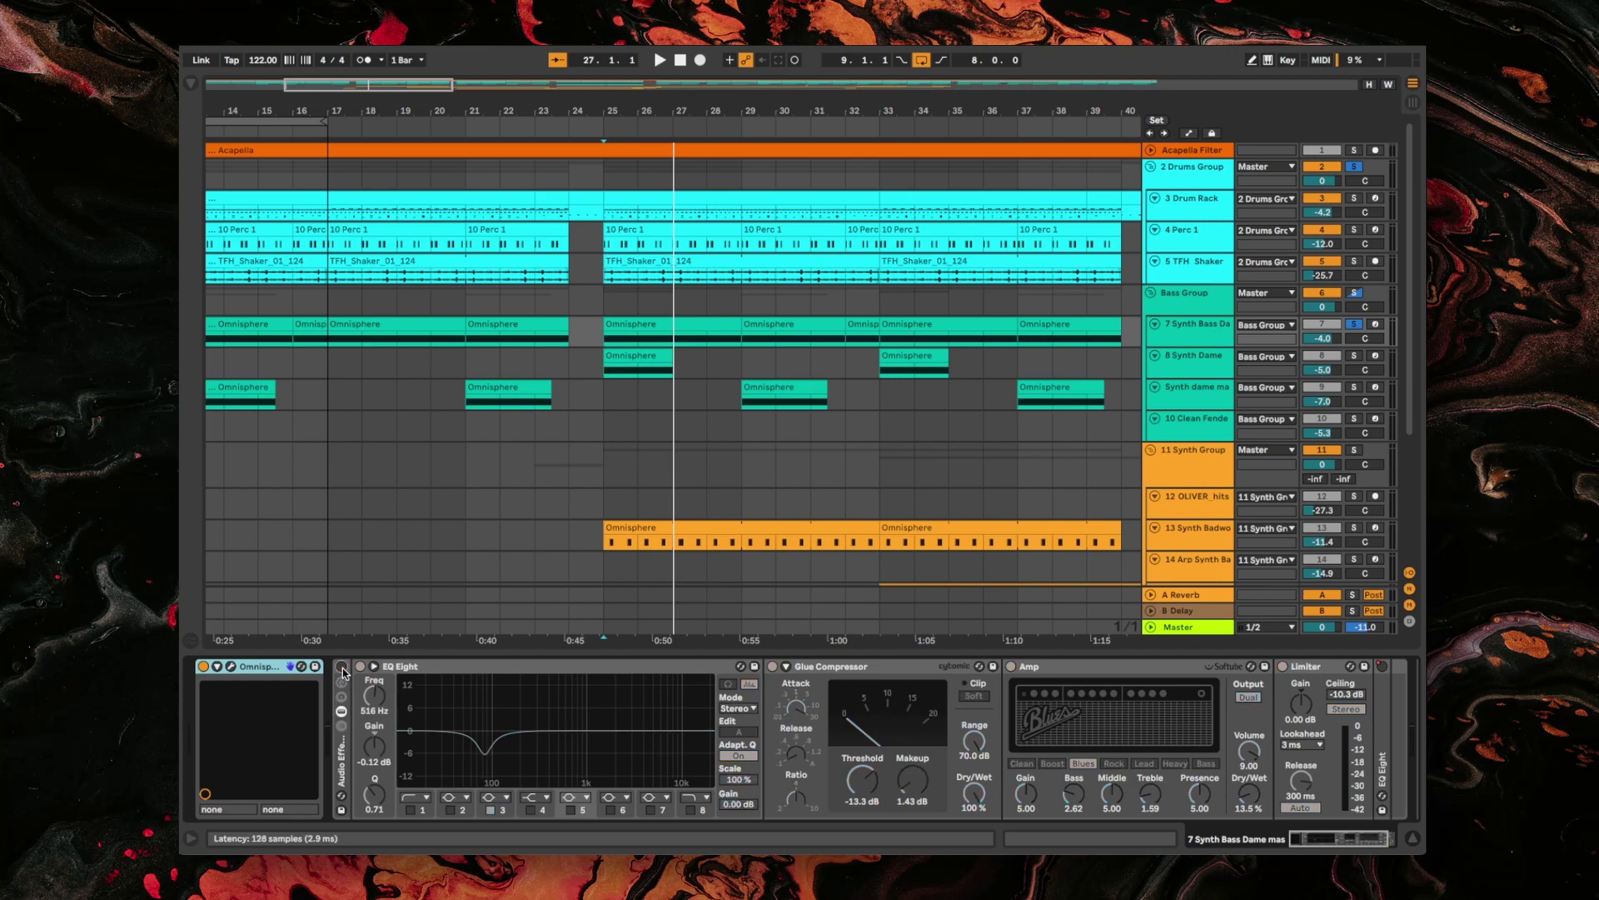
pyautogui.click(231, 666)
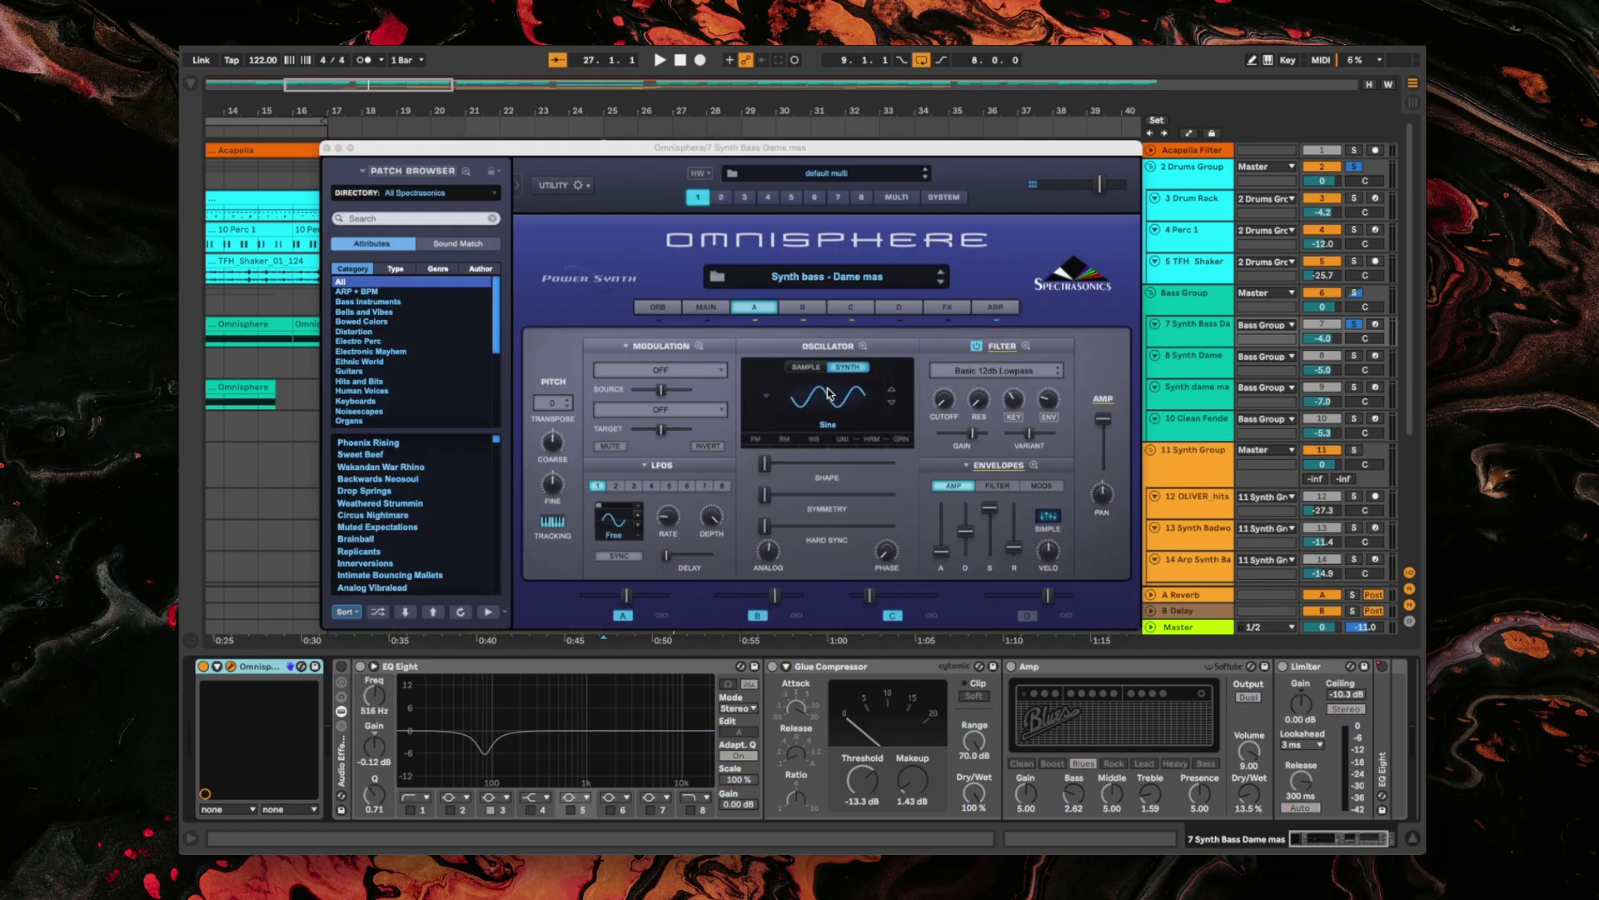
# Examine the oscillators of layers A, B and C and the filter envelope in the Synth bass patch, and toggle playback.
pyautogui.click(754, 308)
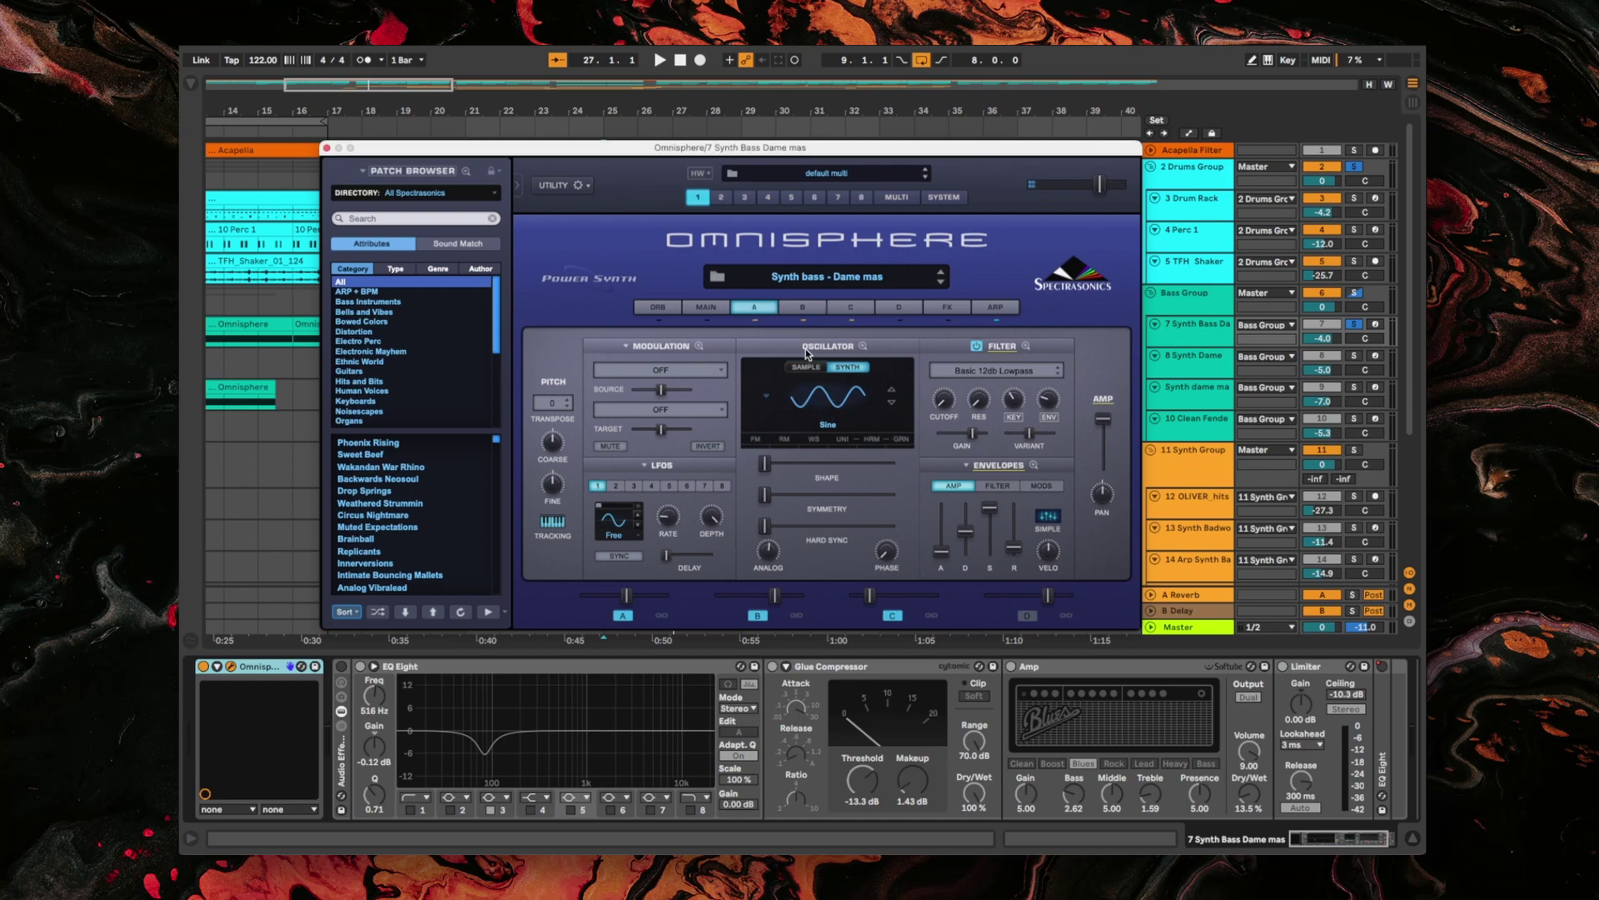
pyautogui.click(803, 307)
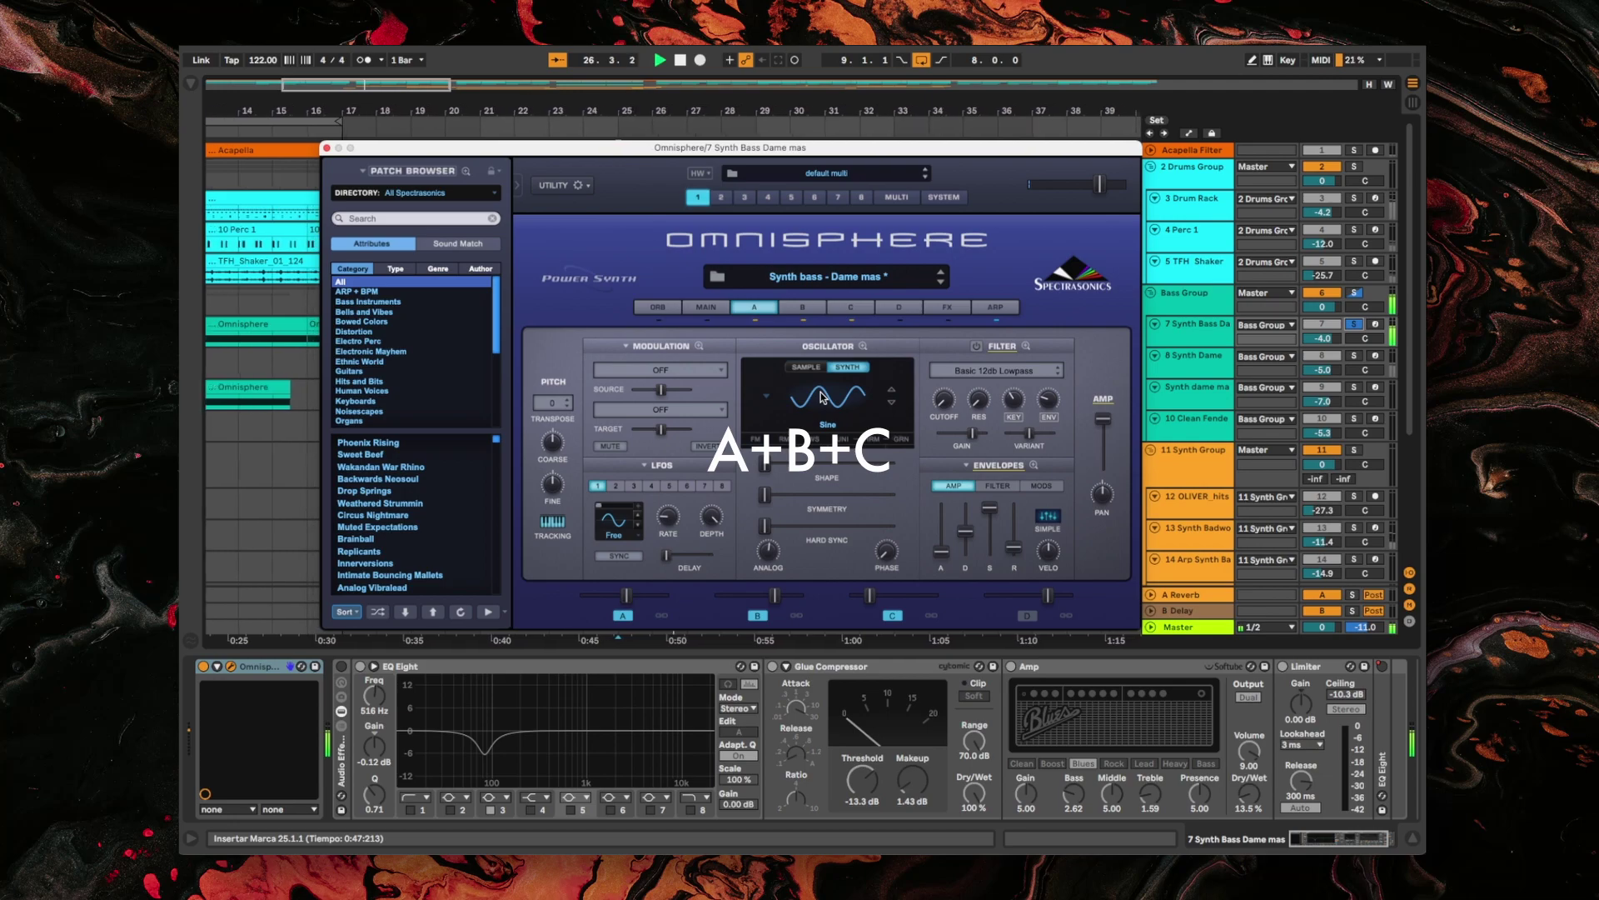
pyautogui.click(996, 487)
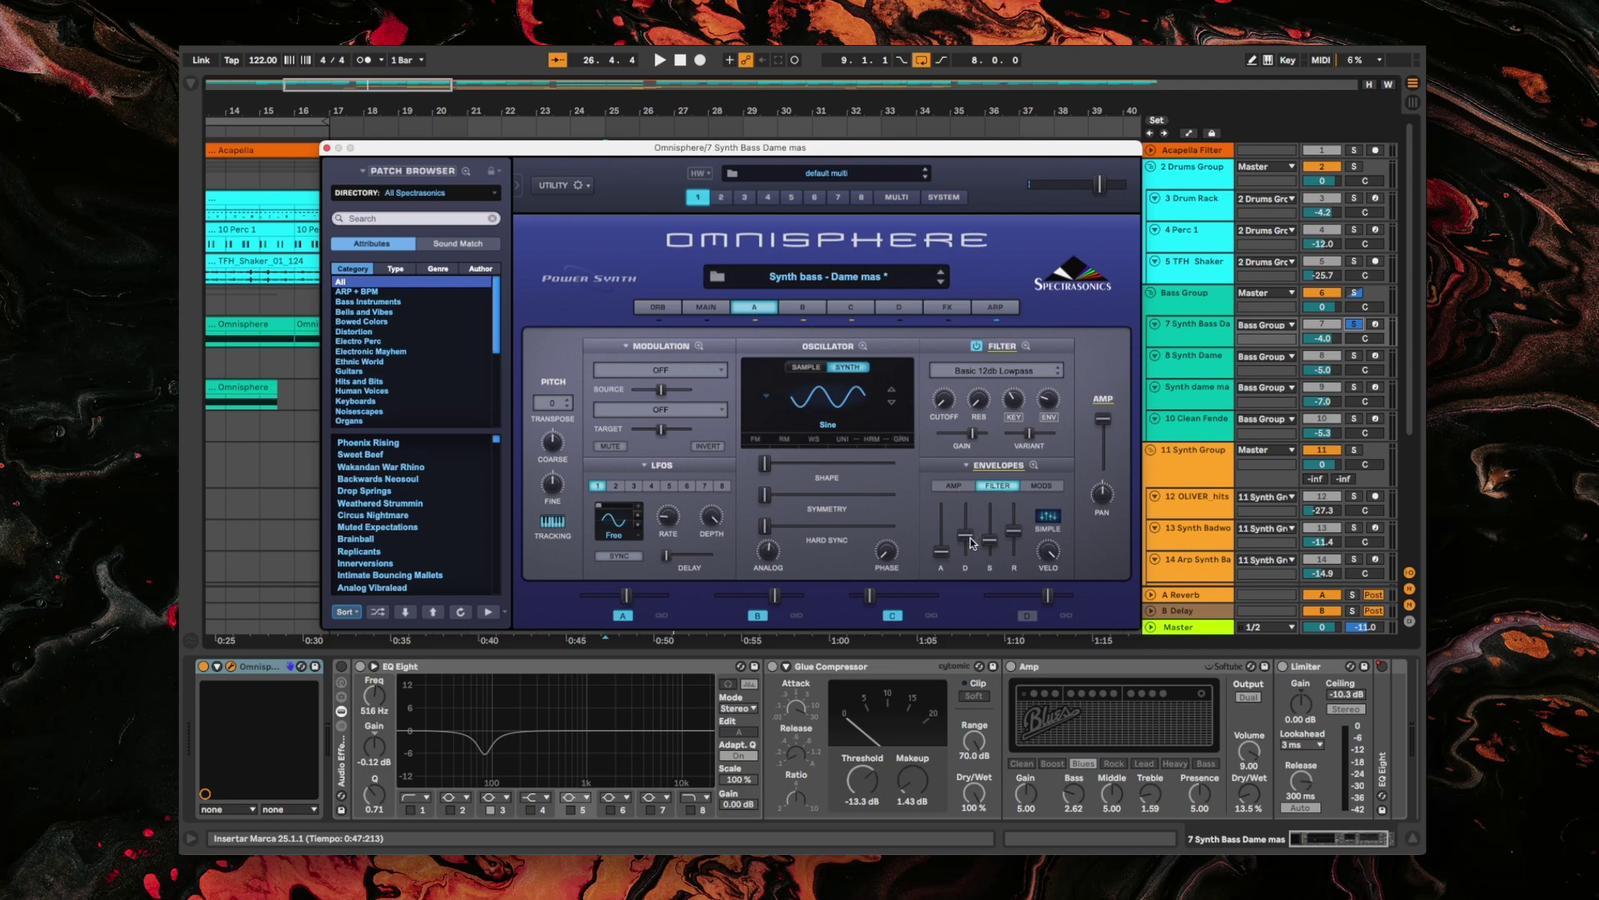
pyautogui.click(821, 309)
pyautogui.click(853, 309)
pyautogui.press('space')
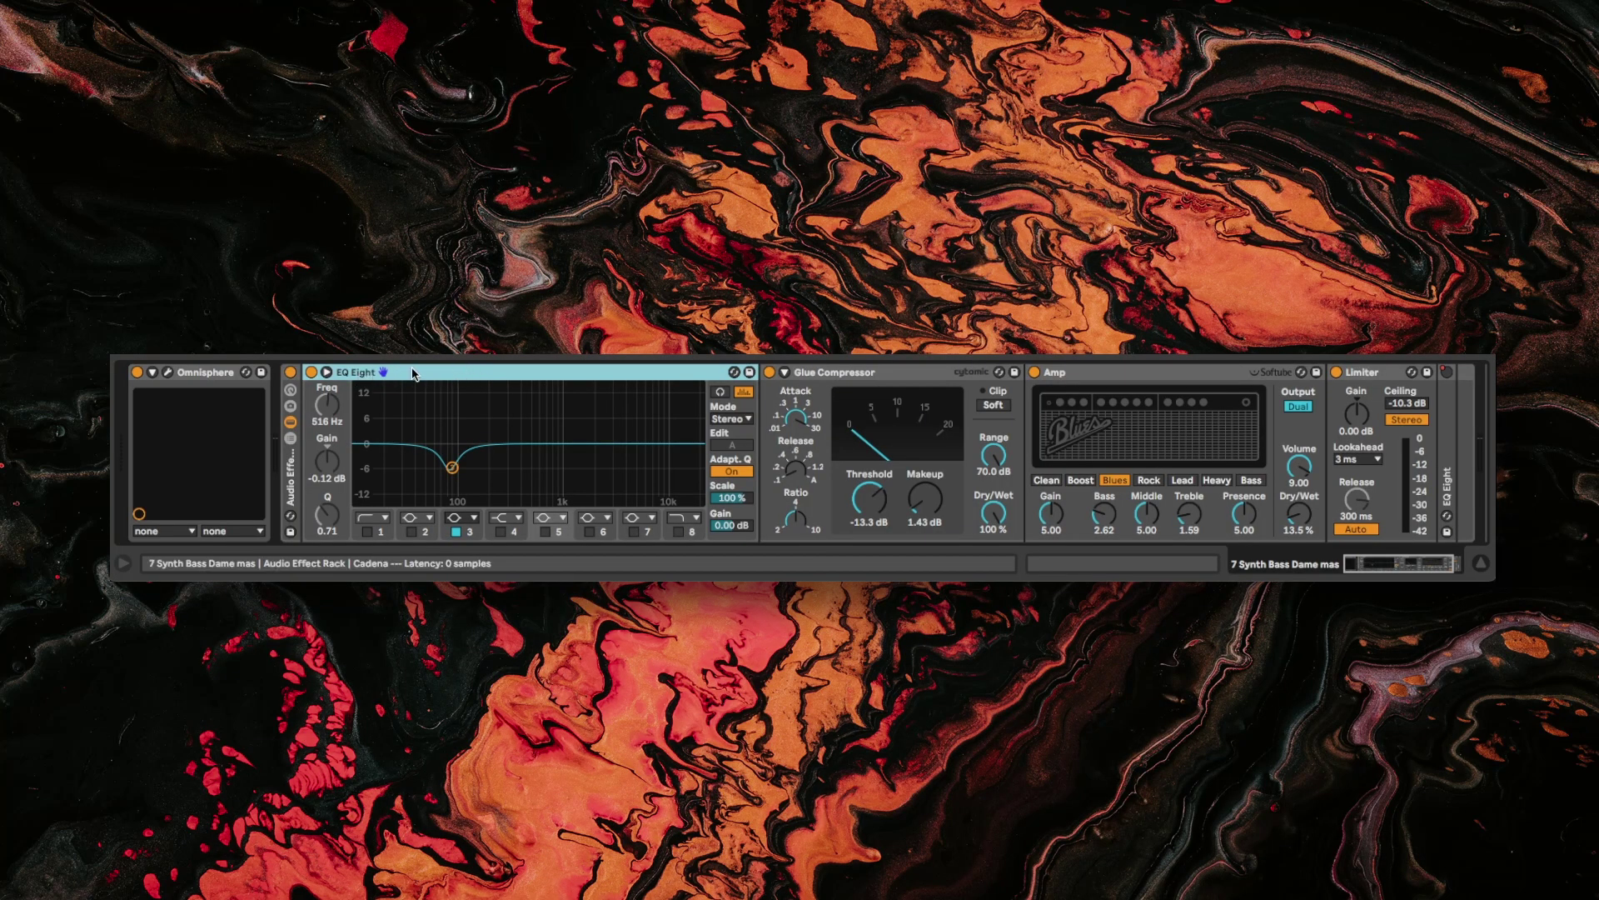
# Examine EQ Eight's band 3, the Glue Compressor, Amp, Limiter and final EQ Eight in the bass effect rack.
pyautogui.click(452, 468)
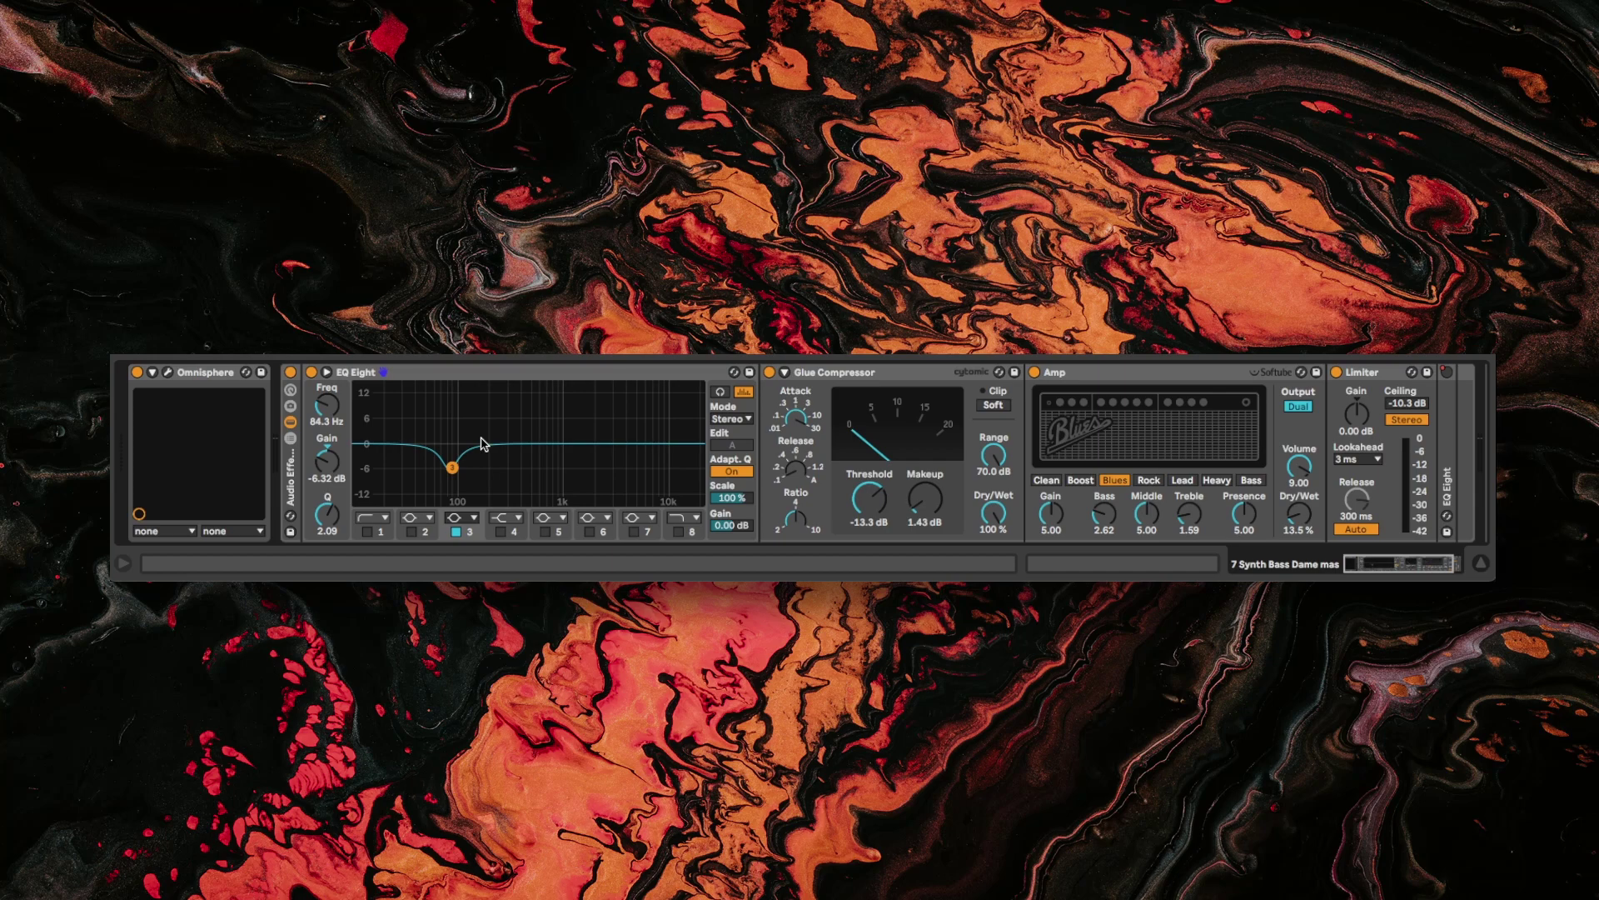
pyautogui.click(761, 375)
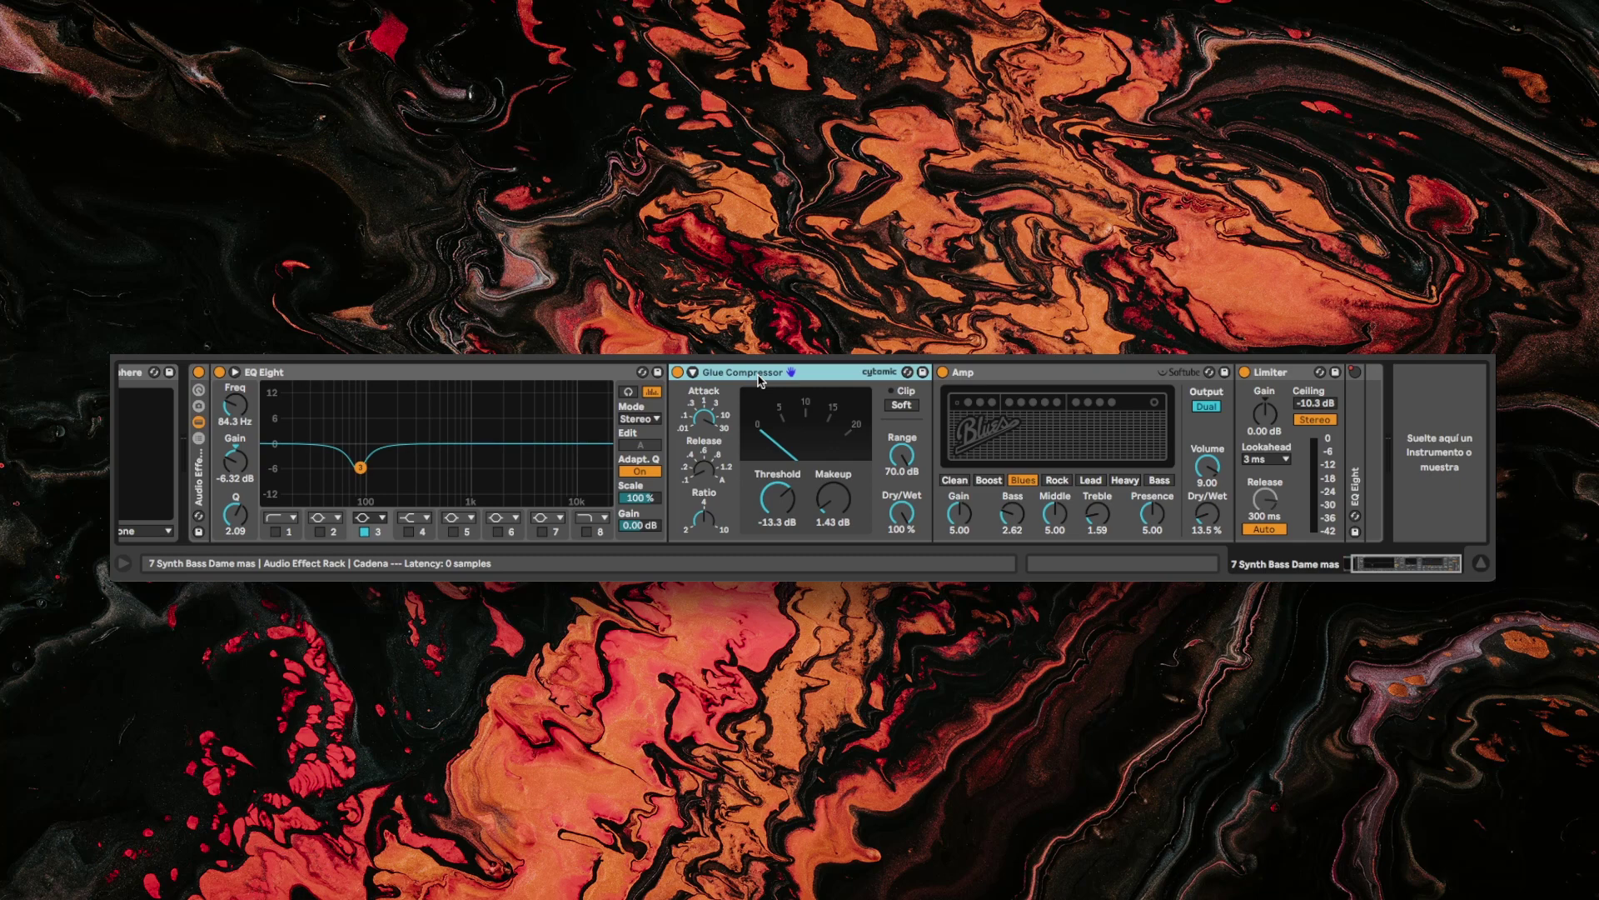
pyautogui.click(994, 377)
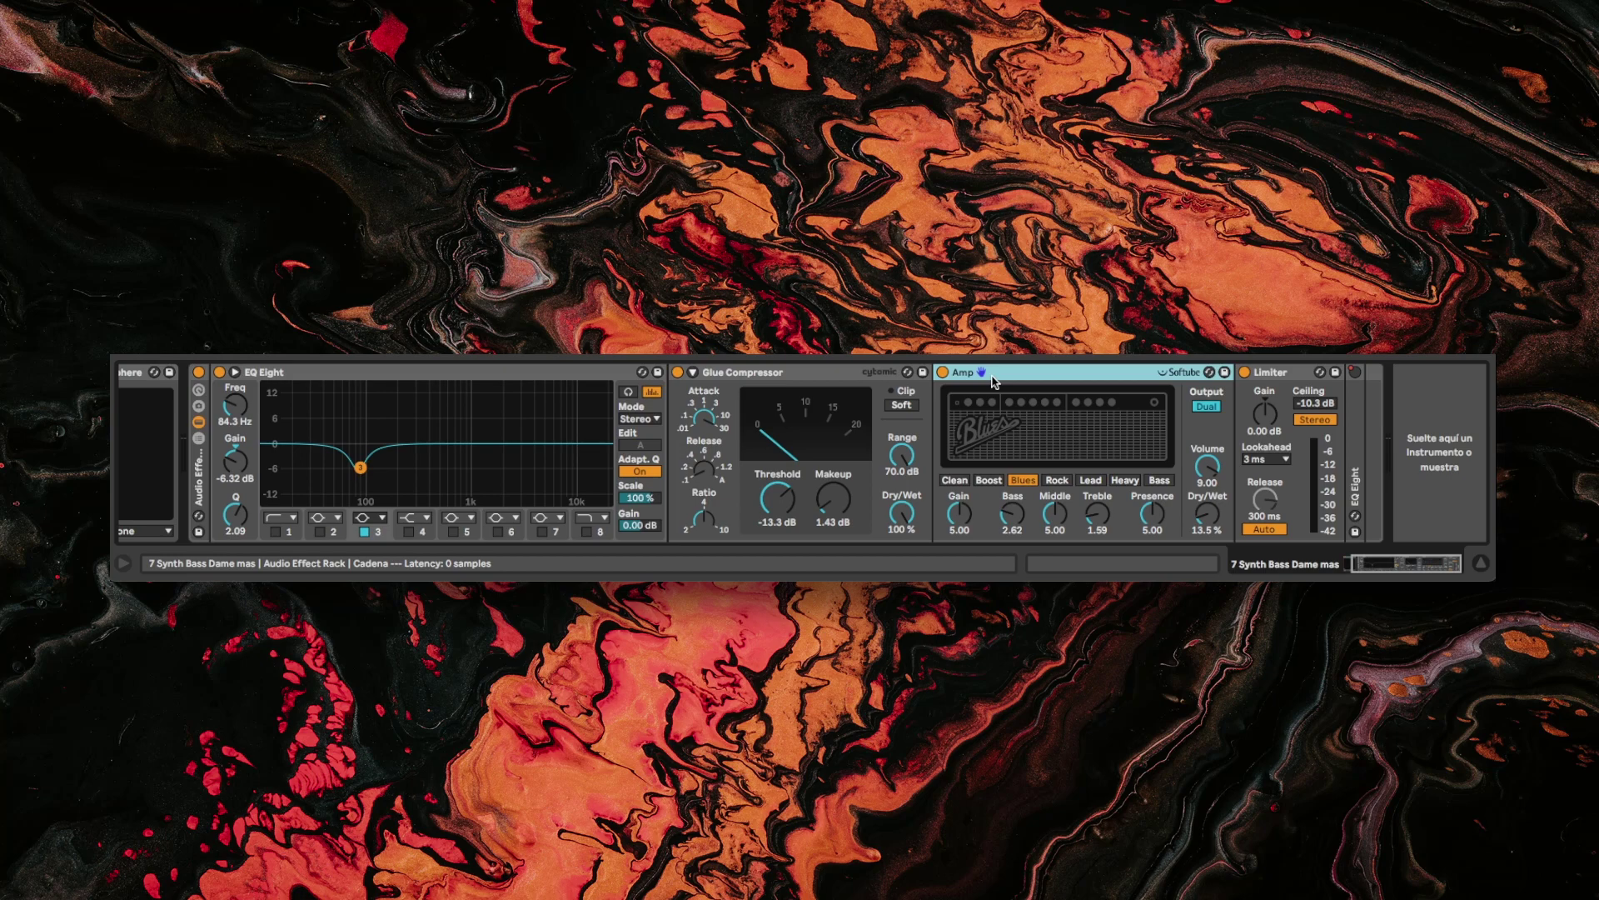
pyautogui.click(1307, 377)
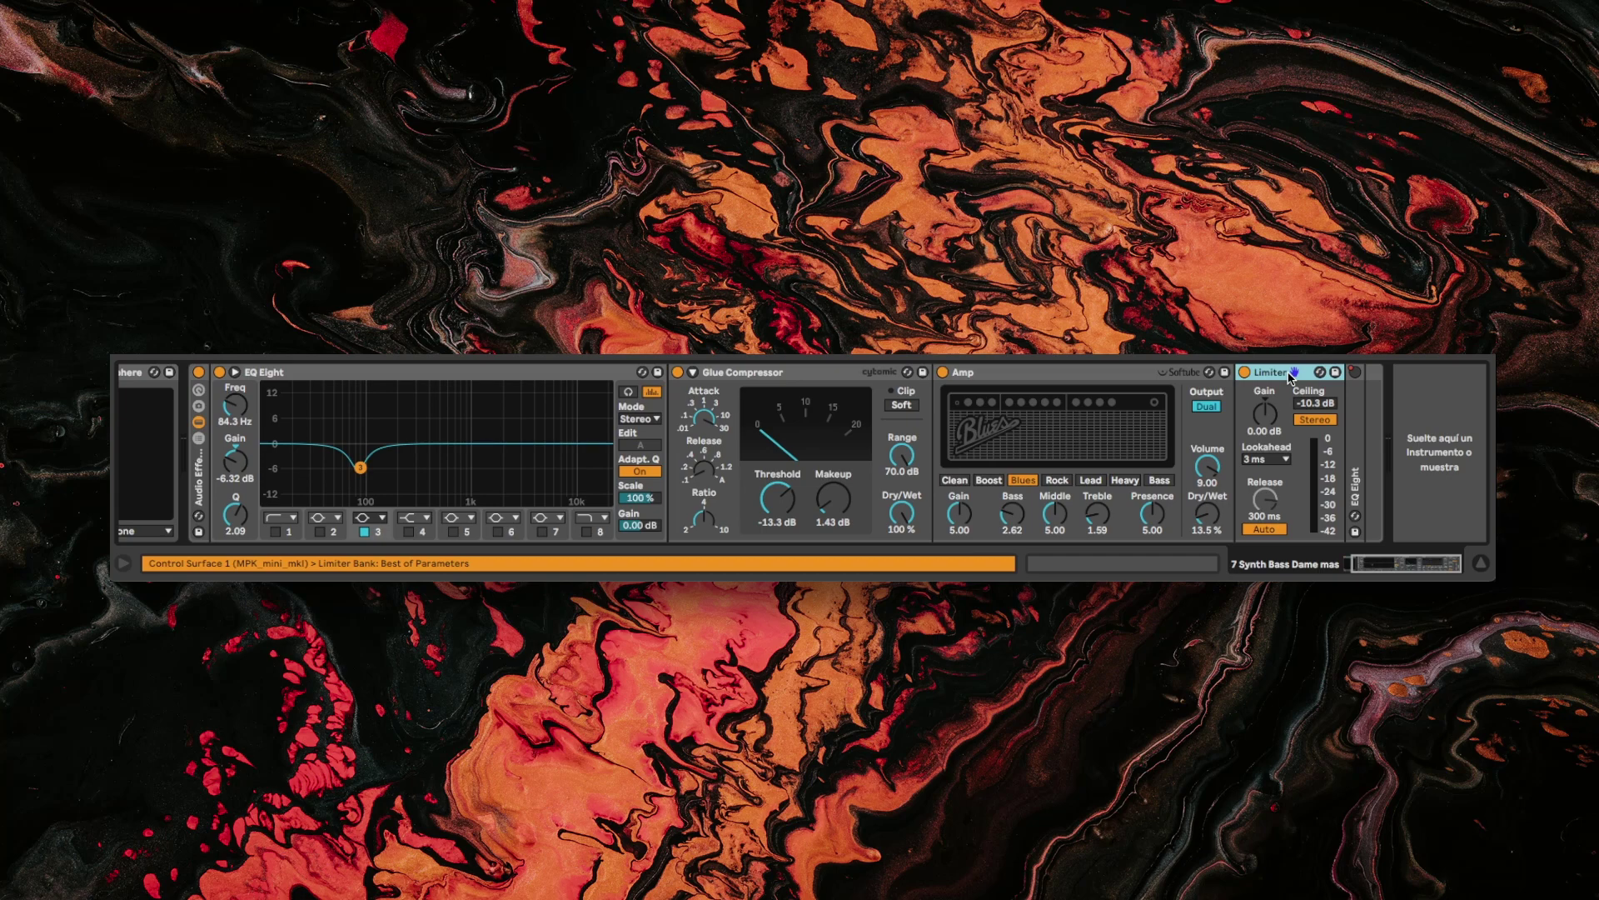
pyautogui.doubleClick(1355, 483)
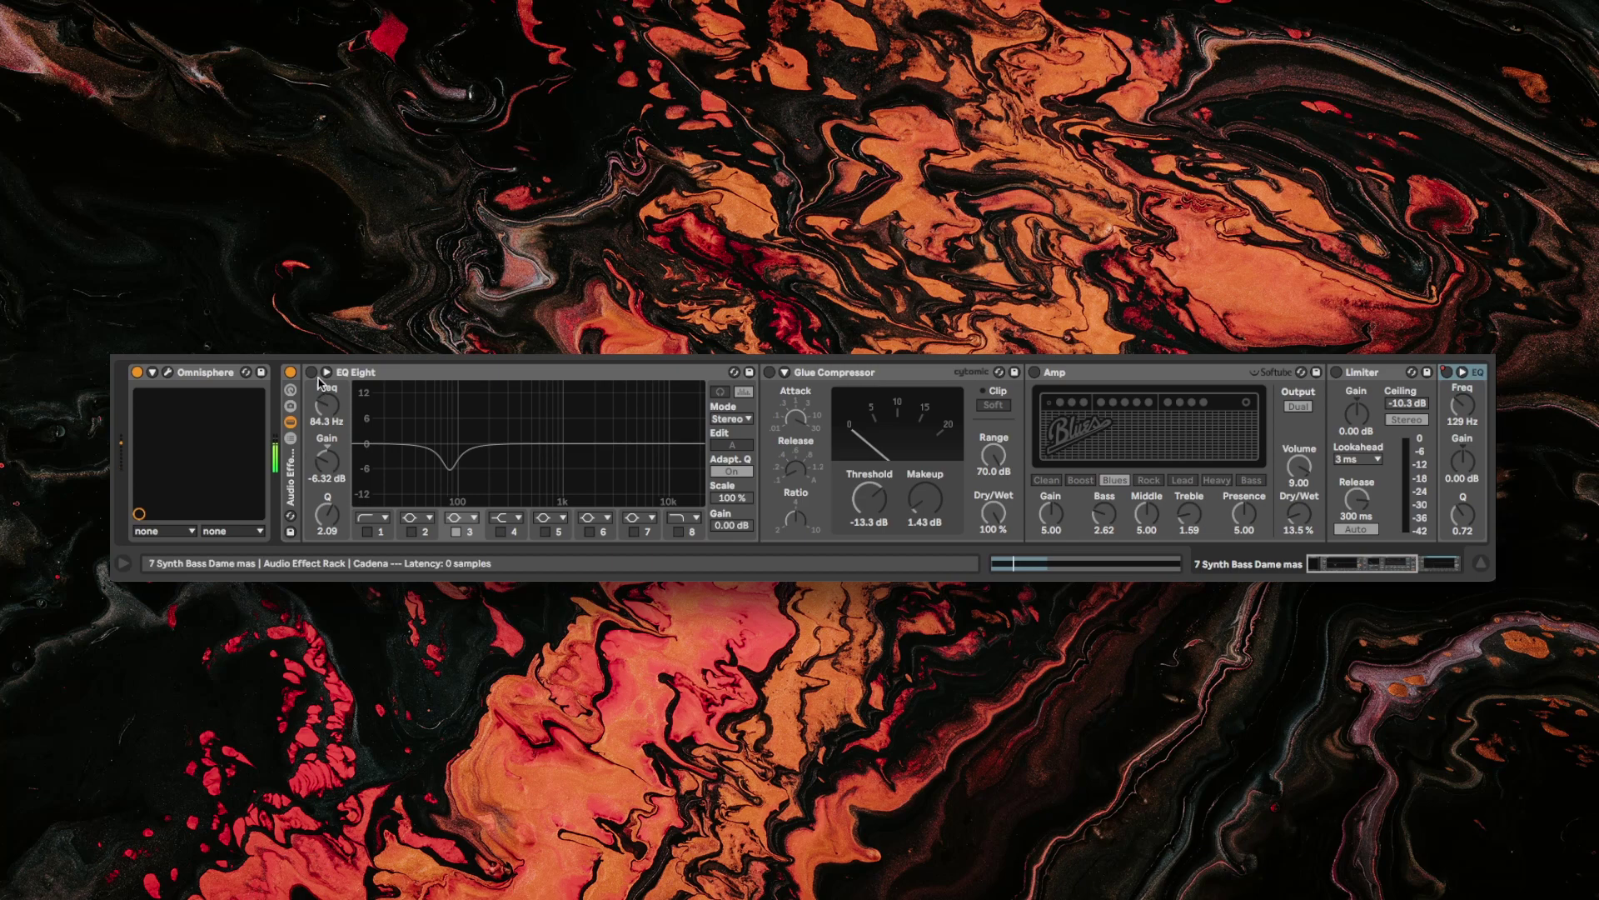
# Enable the first EQ Eight, the Glue Compressor and the Amp one by one in the bass rack during playback.
pyautogui.click(312, 372)
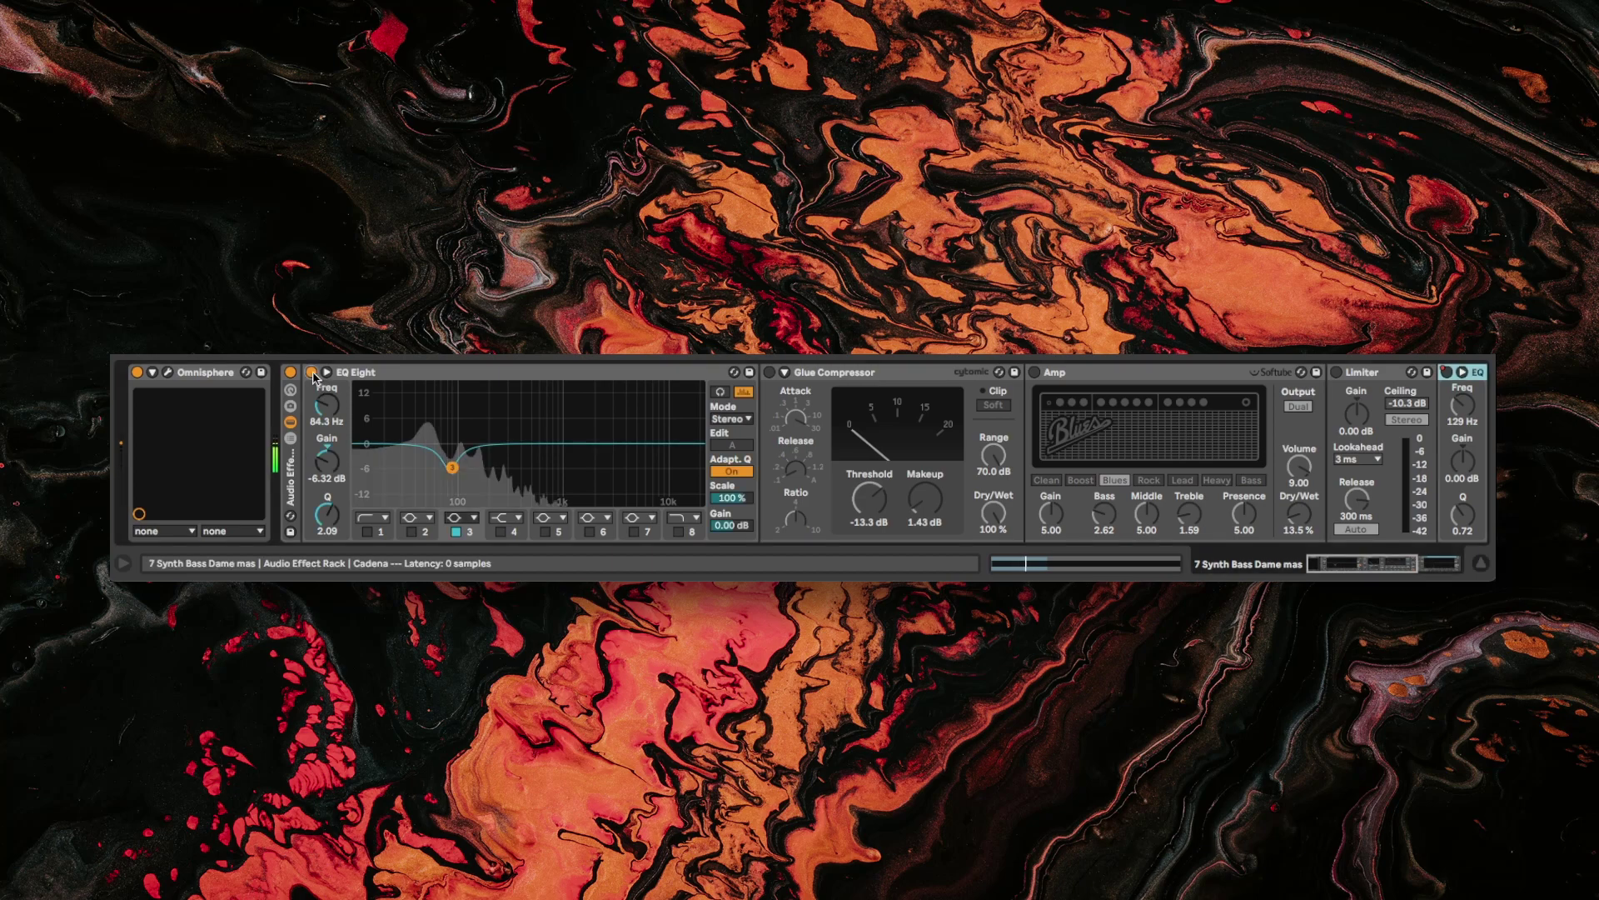
pyautogui.click(770, 373)
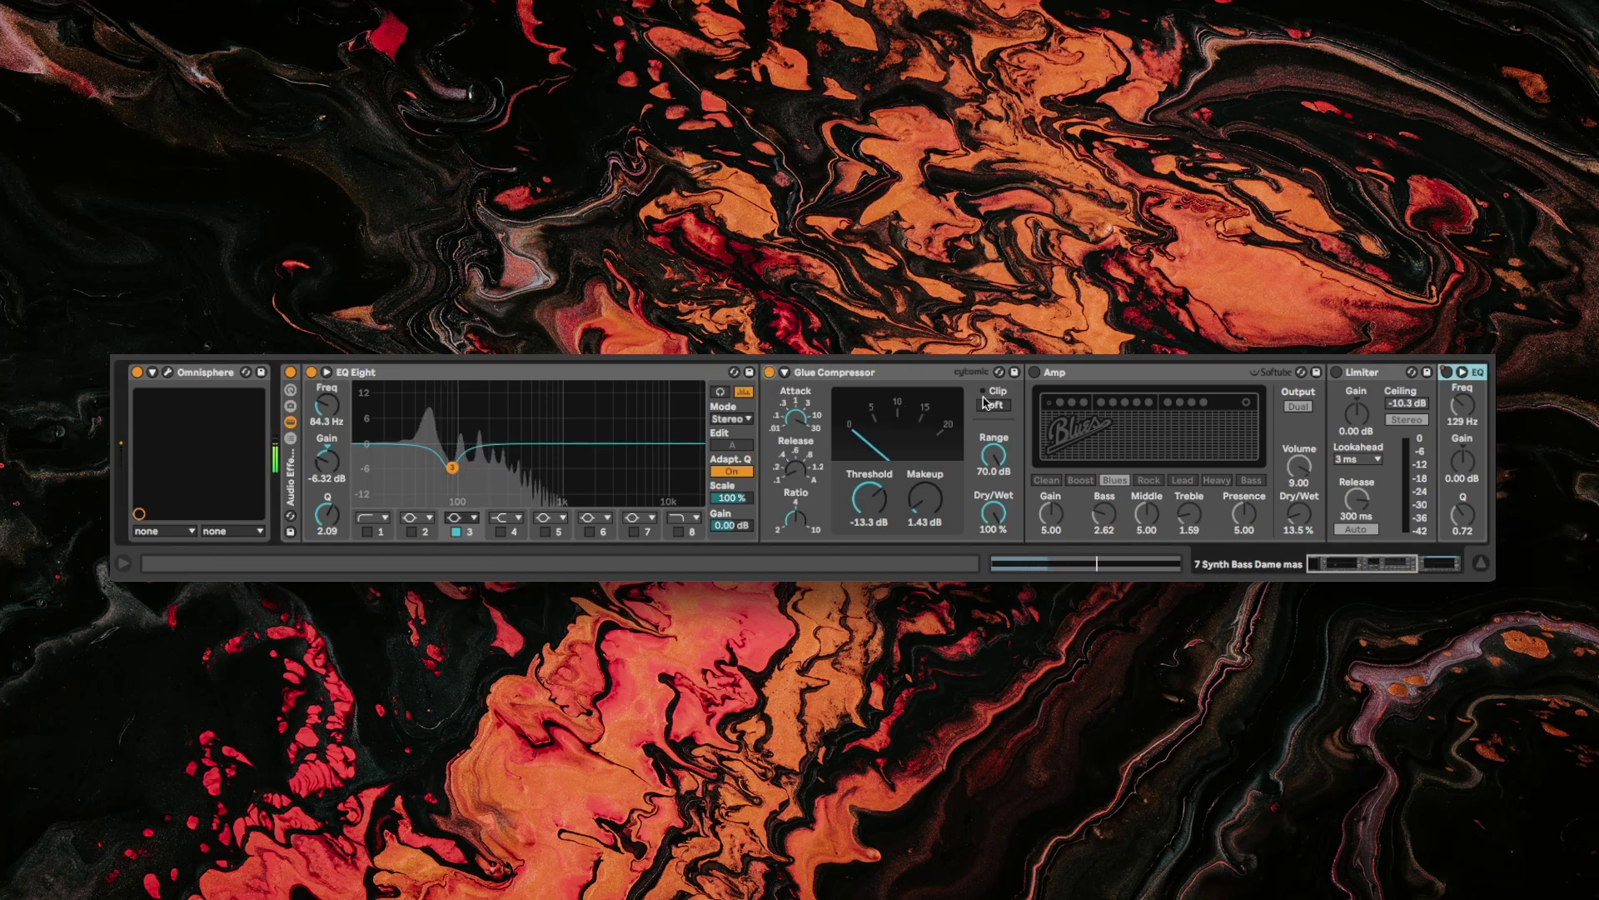
pyautogui.click(1036, 372)
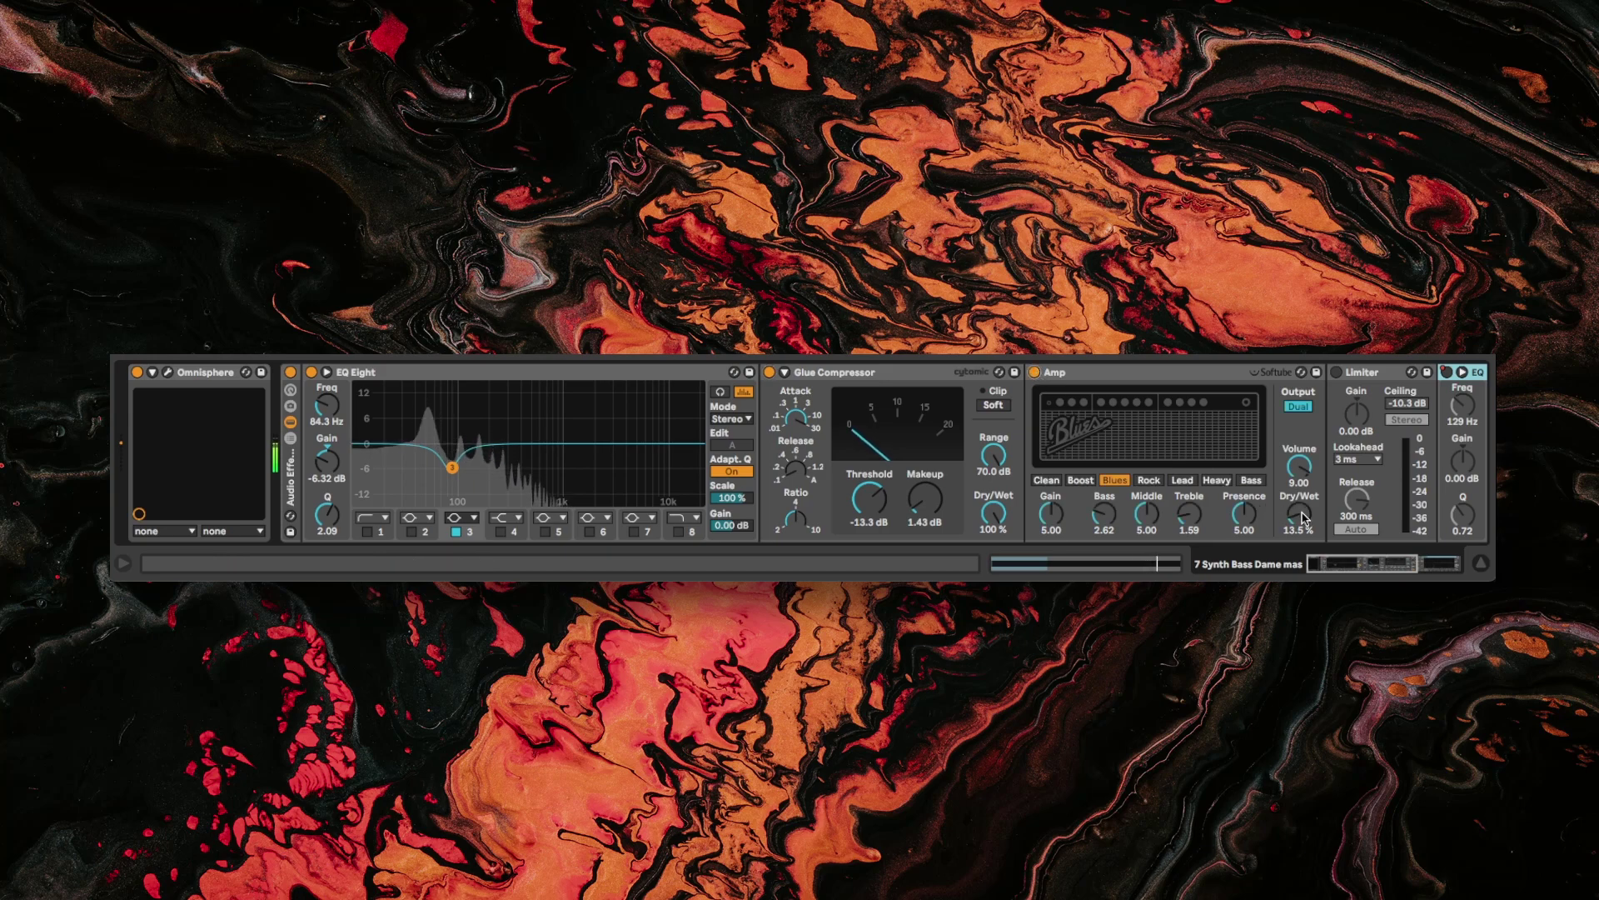
pyautogui.moveTo(1301, 515); pyautogui.dragTo(1302, 558)
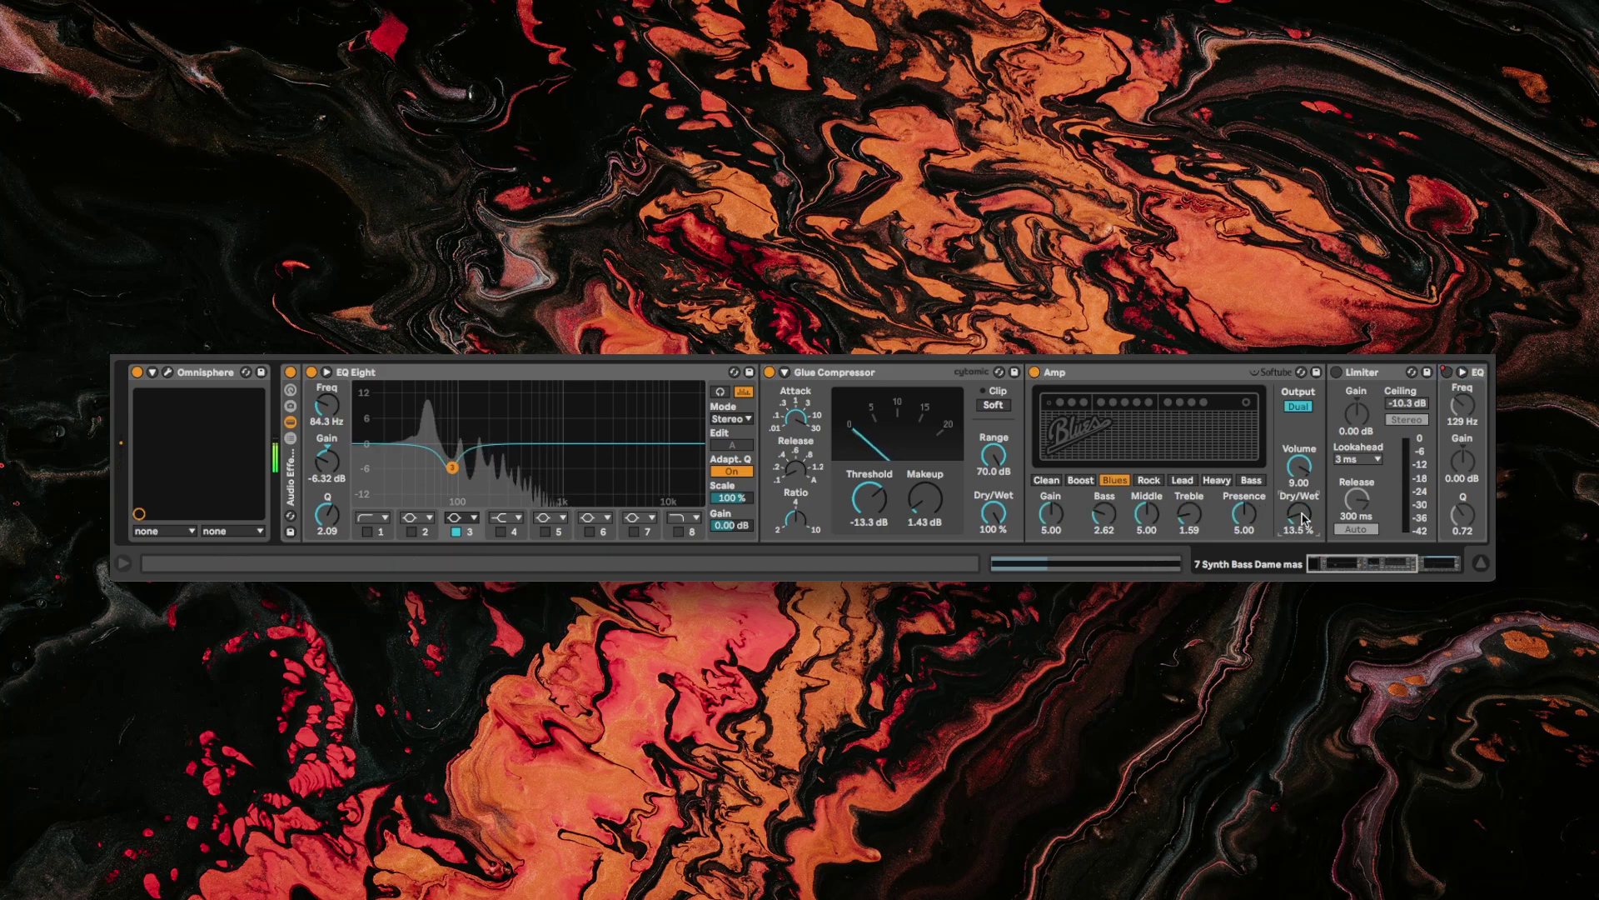
# Enable the Limiter and the final EQ Eight at the end of the bass rack.
pyautogui.hscroll(1, 1302, 519)
pyautogui.hscroll(5, 1301, 519)
pyautogui.click(1137, 373)
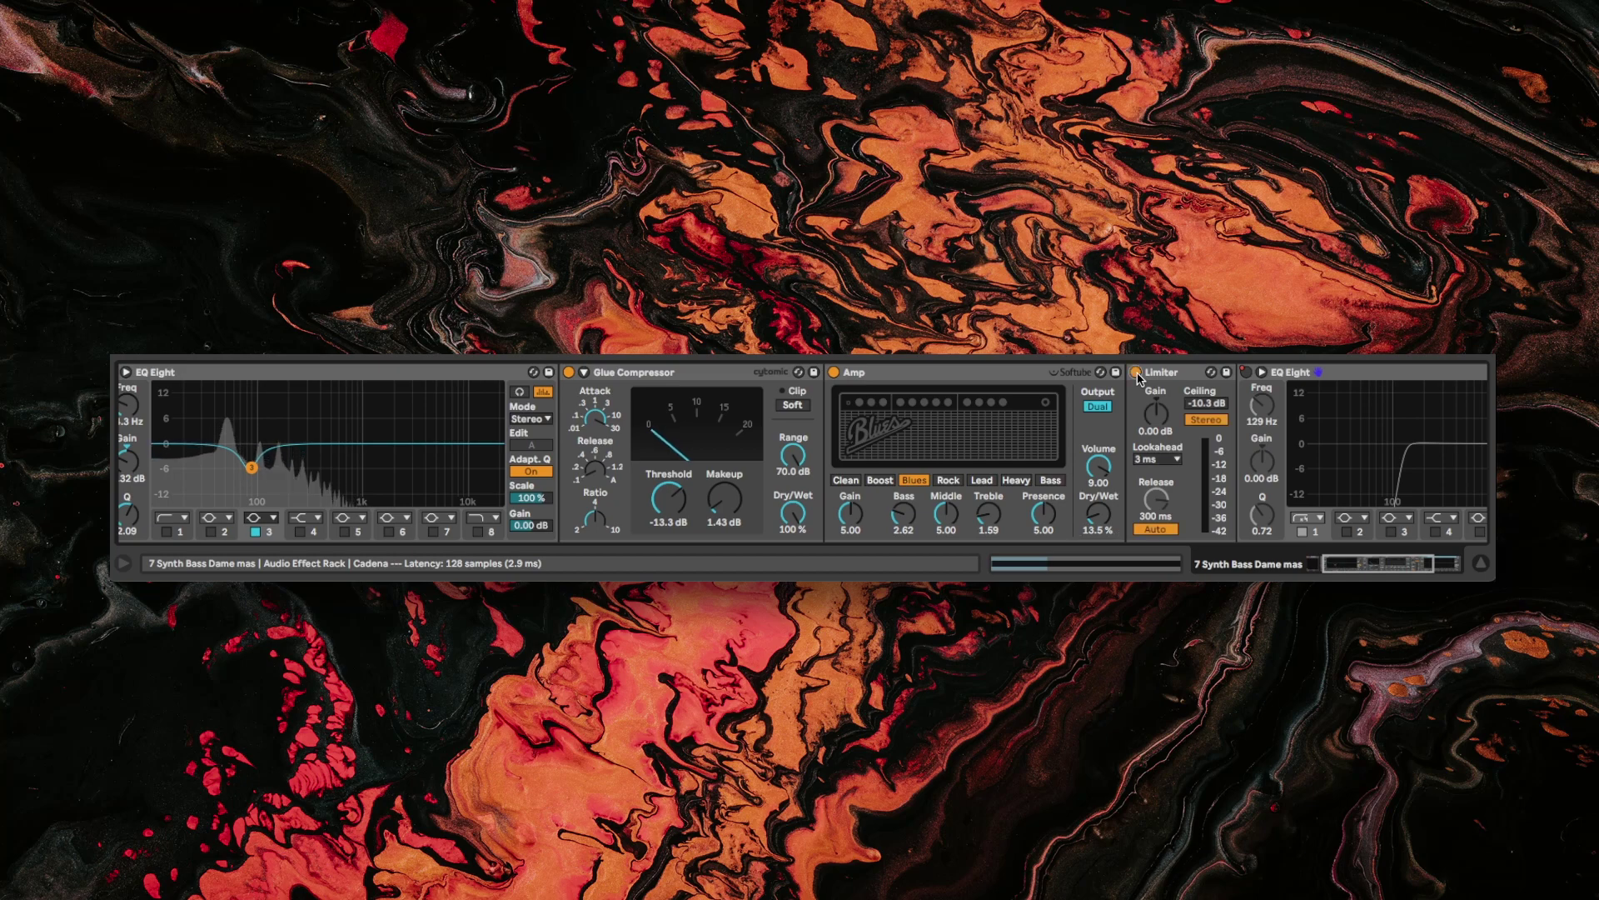
pyautogui.hscroll(4, 1120, 442)
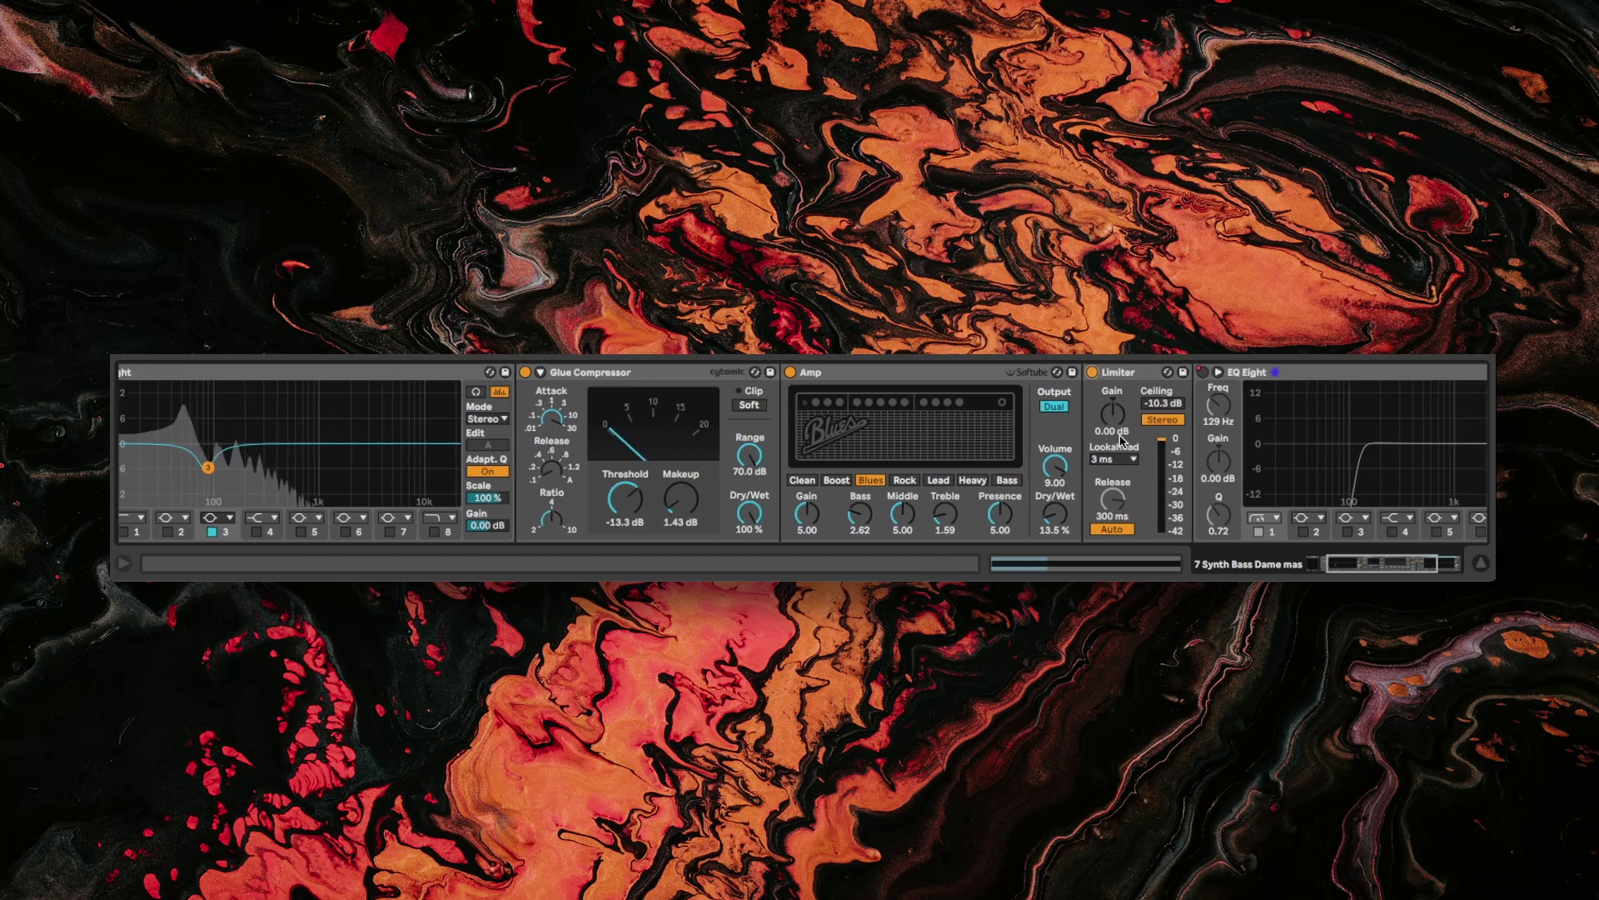
pyautogui.hscroll(1, 1146, 429)
pyautogui.click(1036, 372)
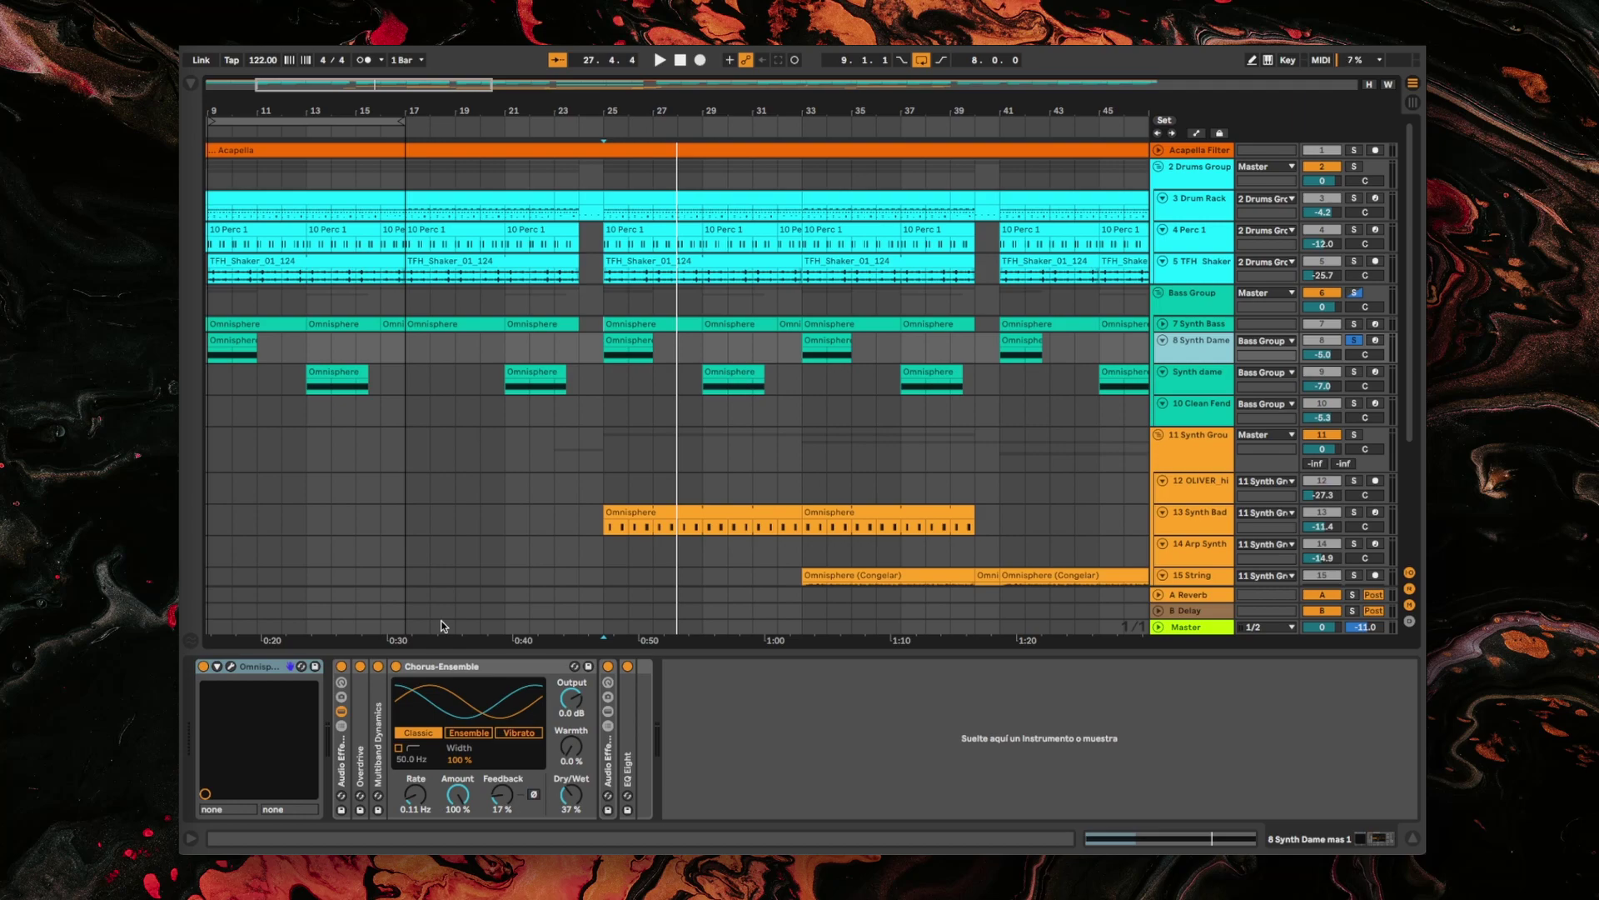
# Bypass the Audio Effect Rack on track 8 Synth Dame mas 1 and show layer A's filter envelope in Omnisphere.
pyautogui.click(342, 667)
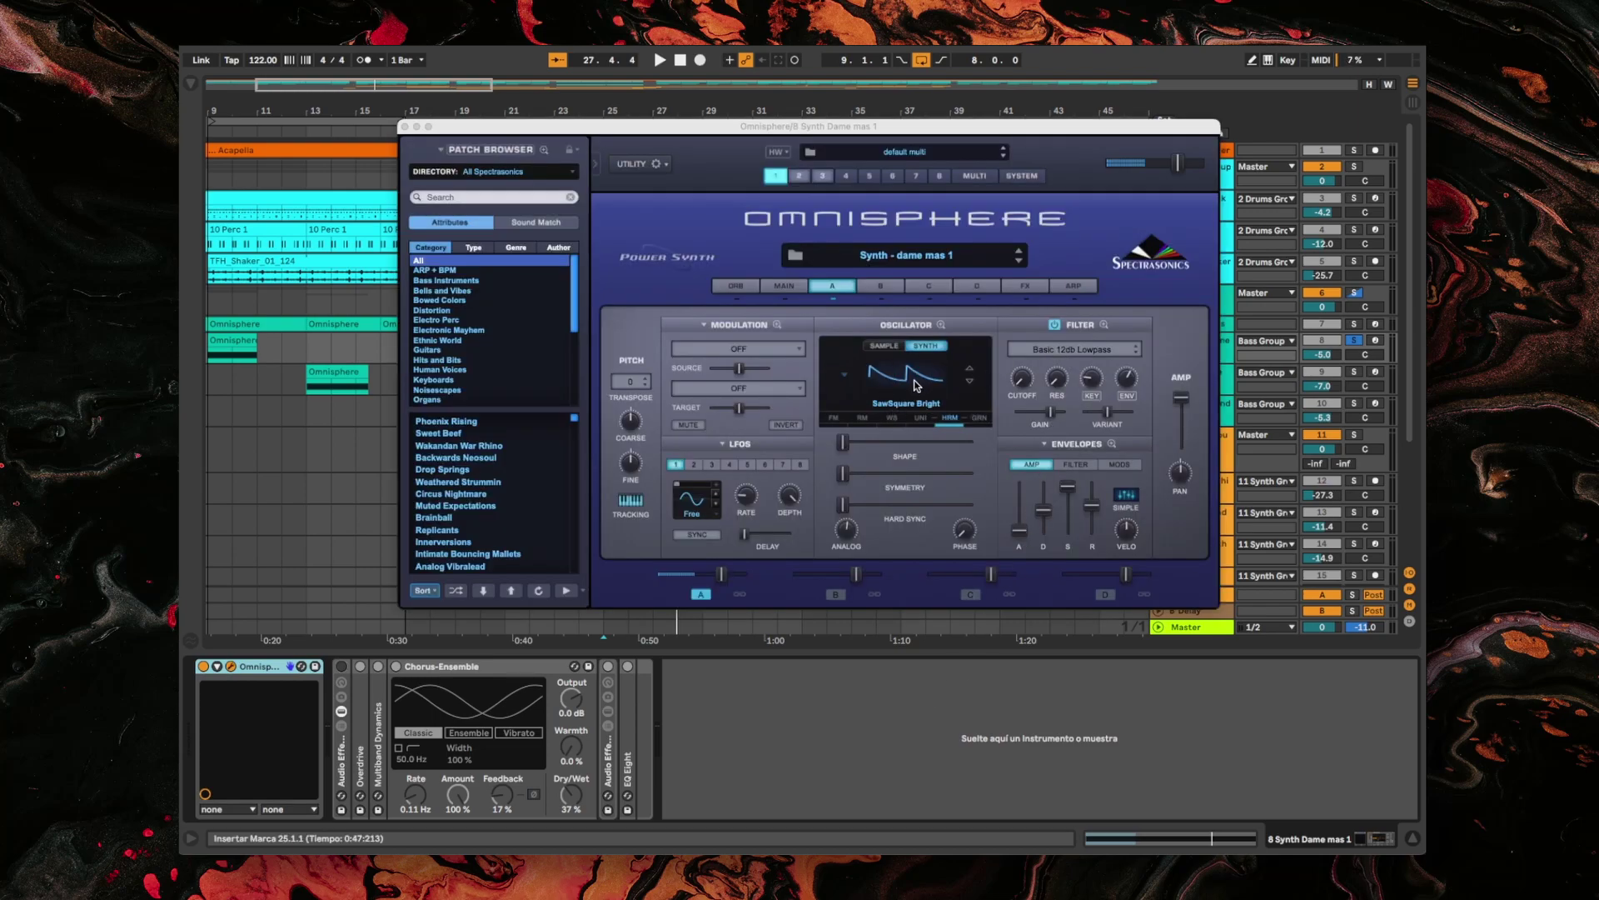
pyautogui.click(917, 384)
pyautogui.click(1002, 367)
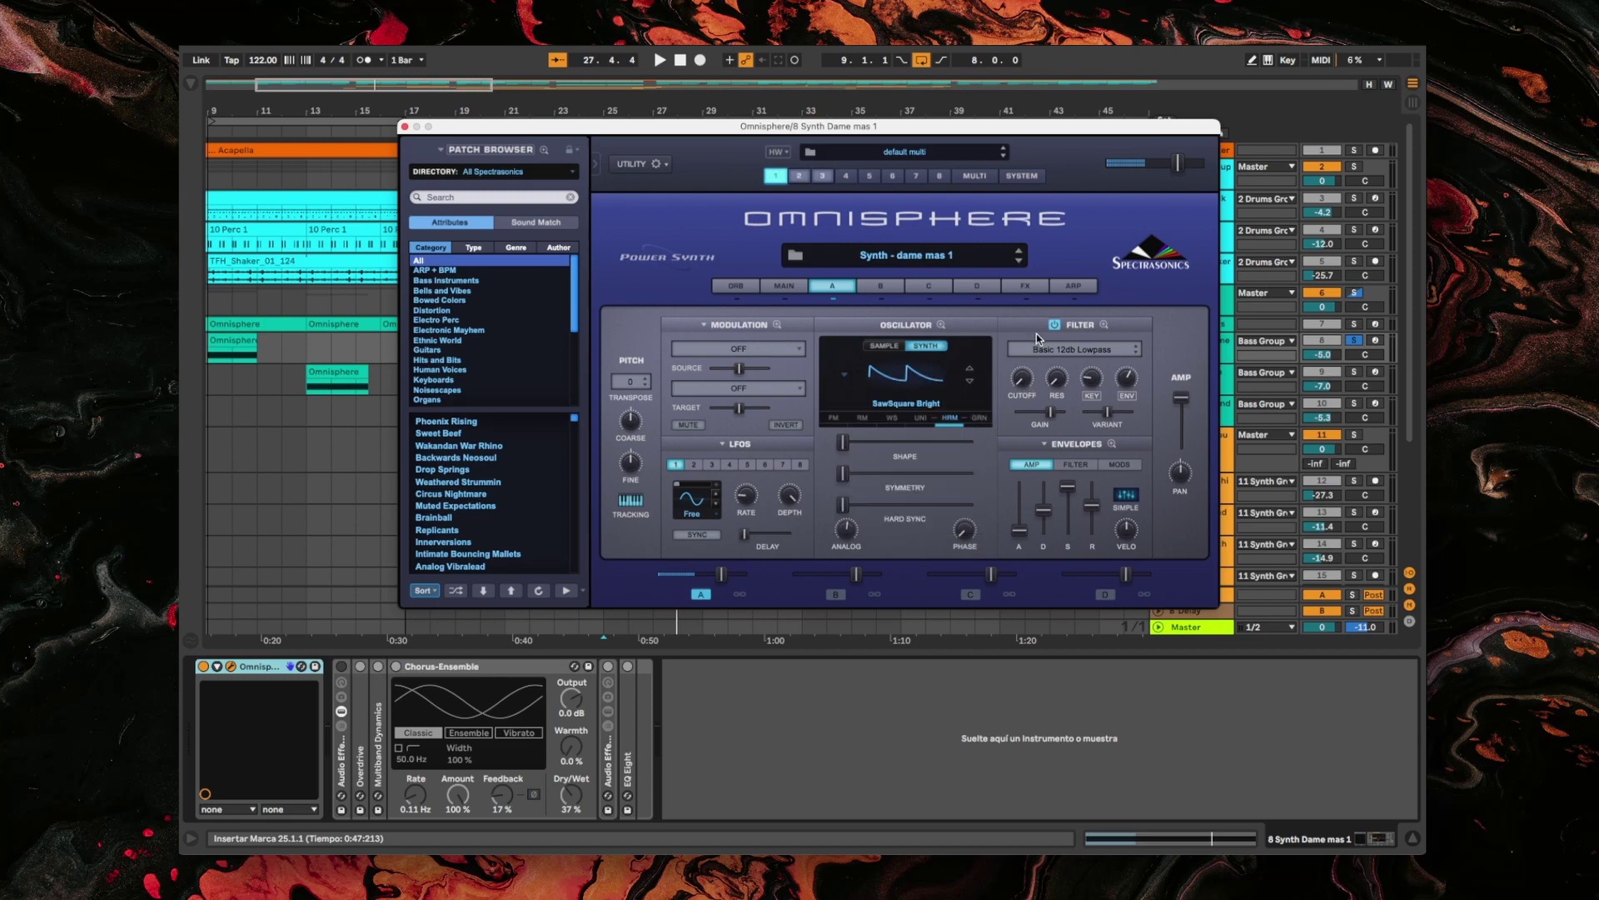
pyautogui.click(1076, 464)
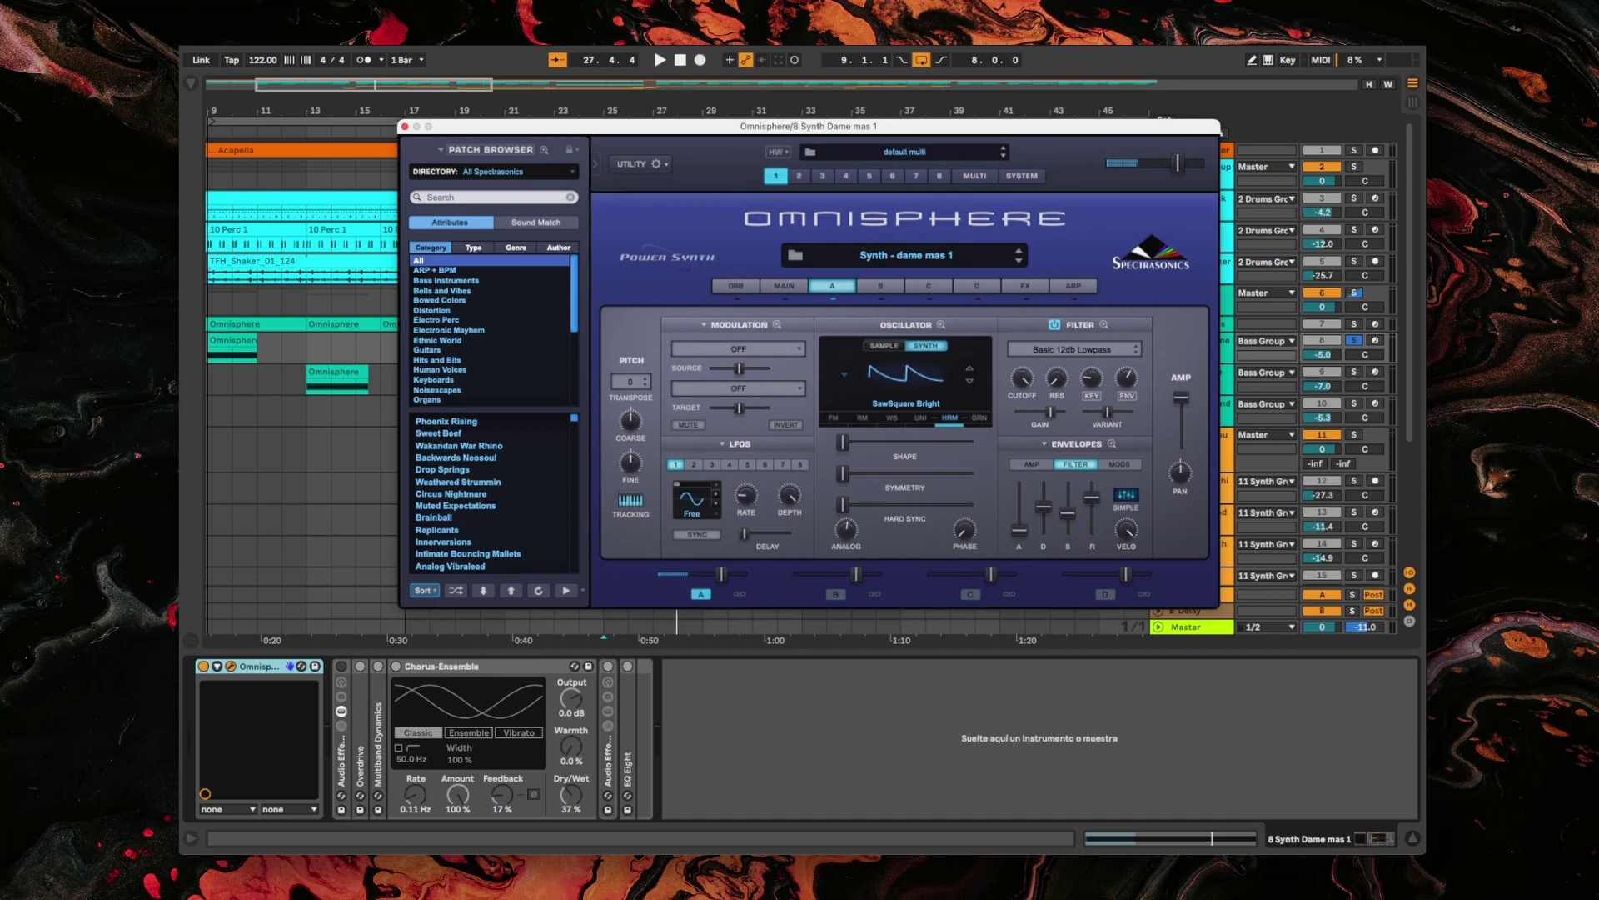
# Play the soloed Synth Dame mas 1 part to hear the Omnisphere sound without its effects.
pyautogui.press('space')
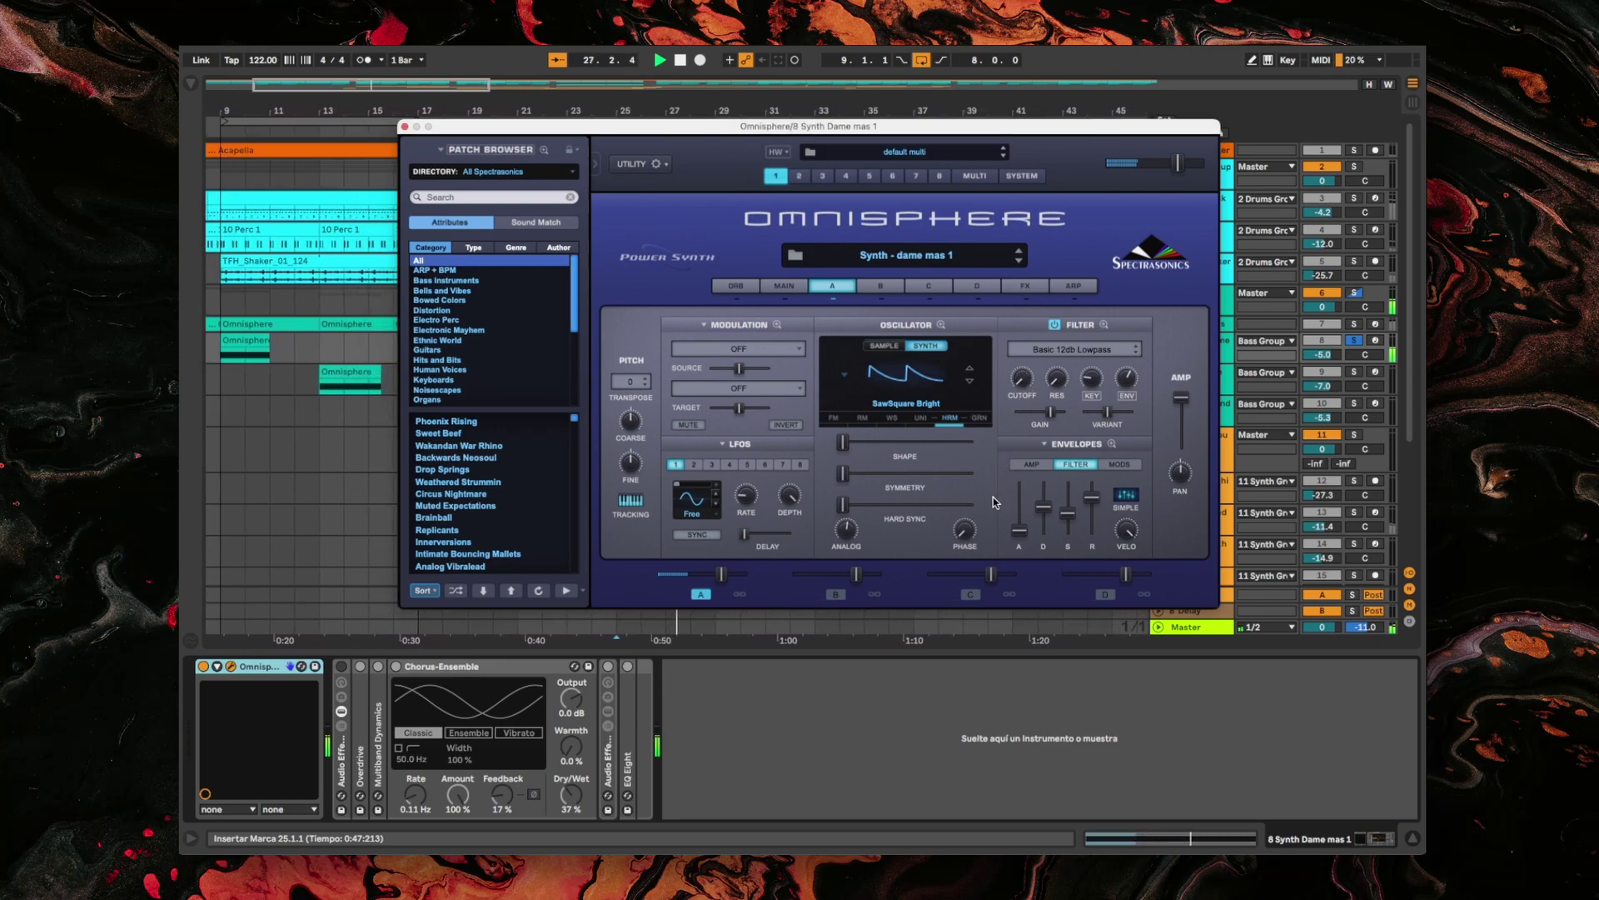
pyautogui.press('space')
pyautogui.press('space')
pyautogui.moveTo(1020, 530)
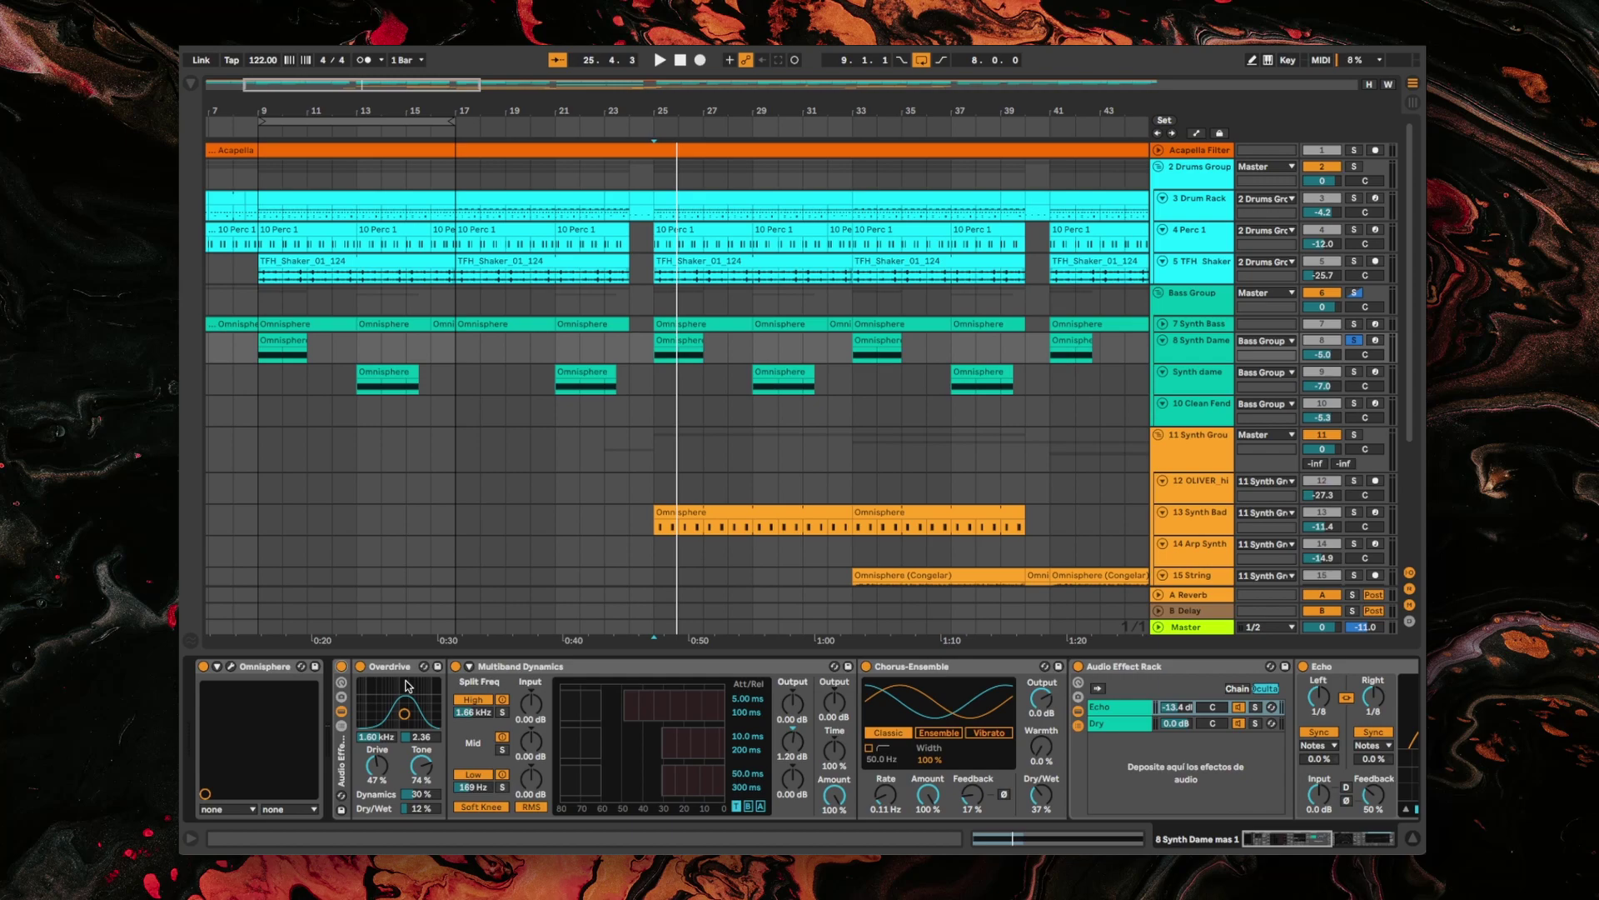
# Examine the Multiband Dynamics, Chorus-Ensemble, the nested rack's Echo and Dry chains, and the EQ Eight on Synth Dame mas 1.
pyautogui.click(451, 682)
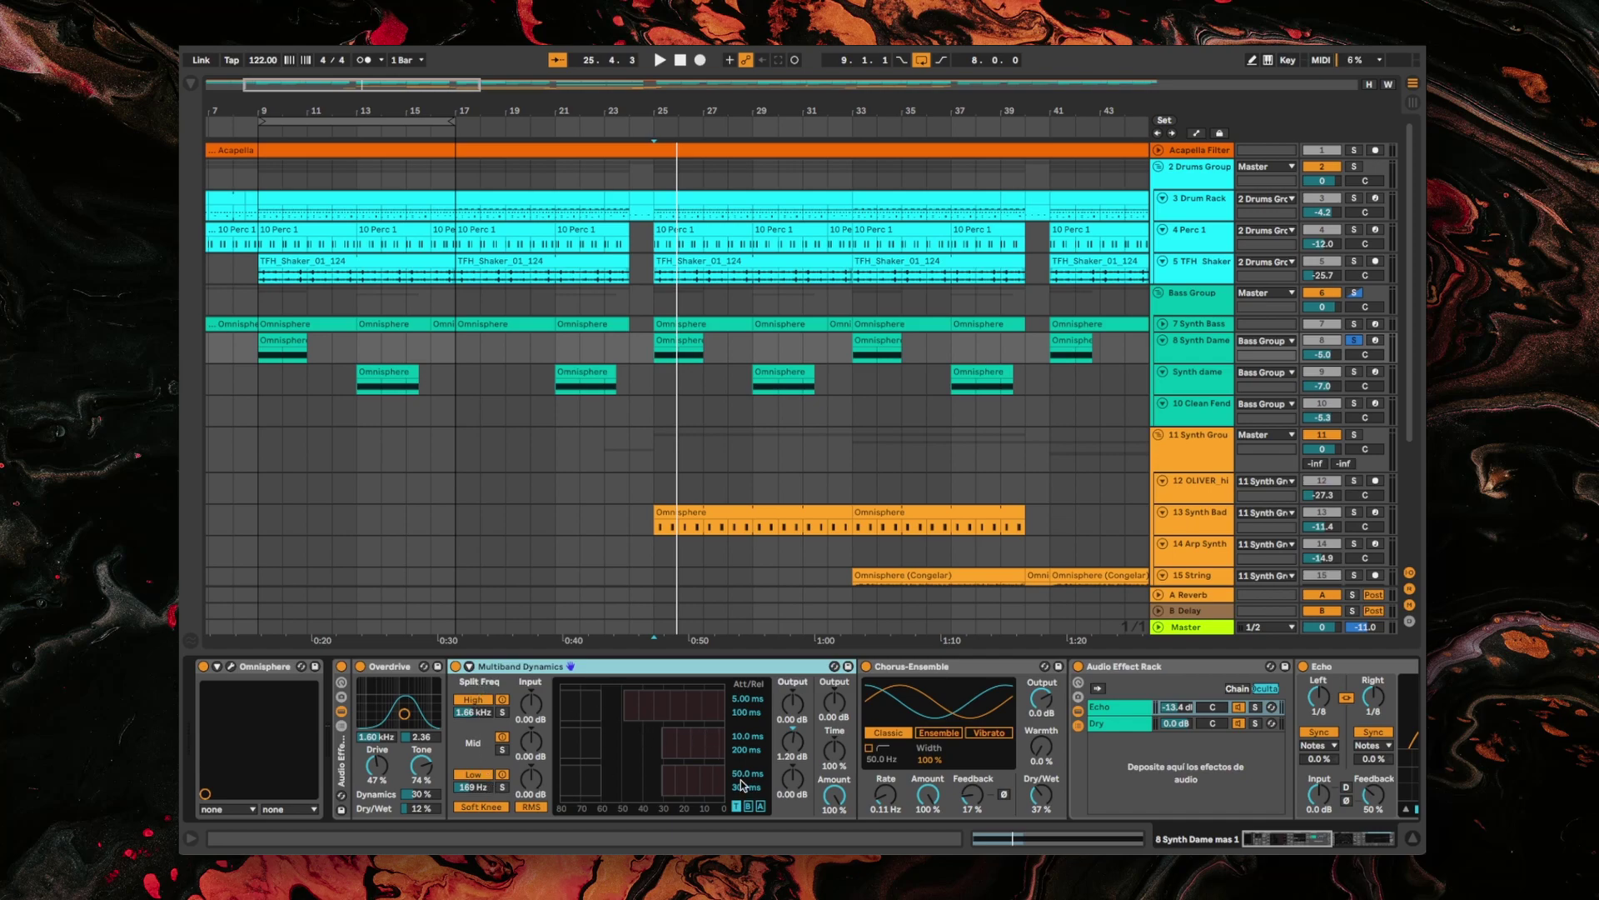
pyautogui.click(905, 671)
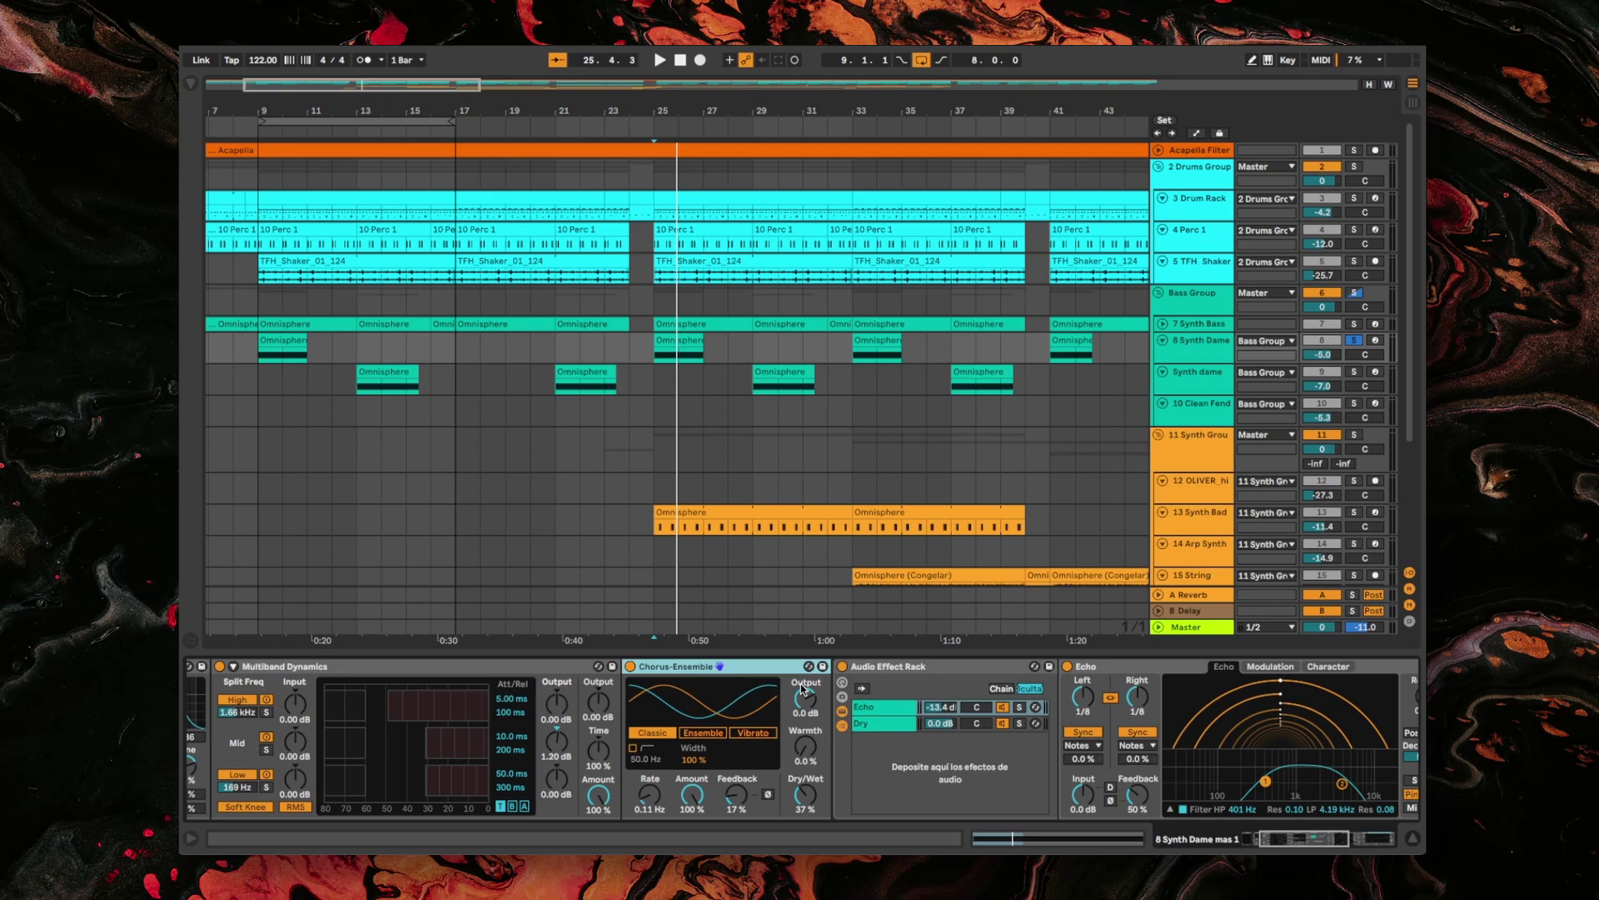
pyautogui.click(849, 685)
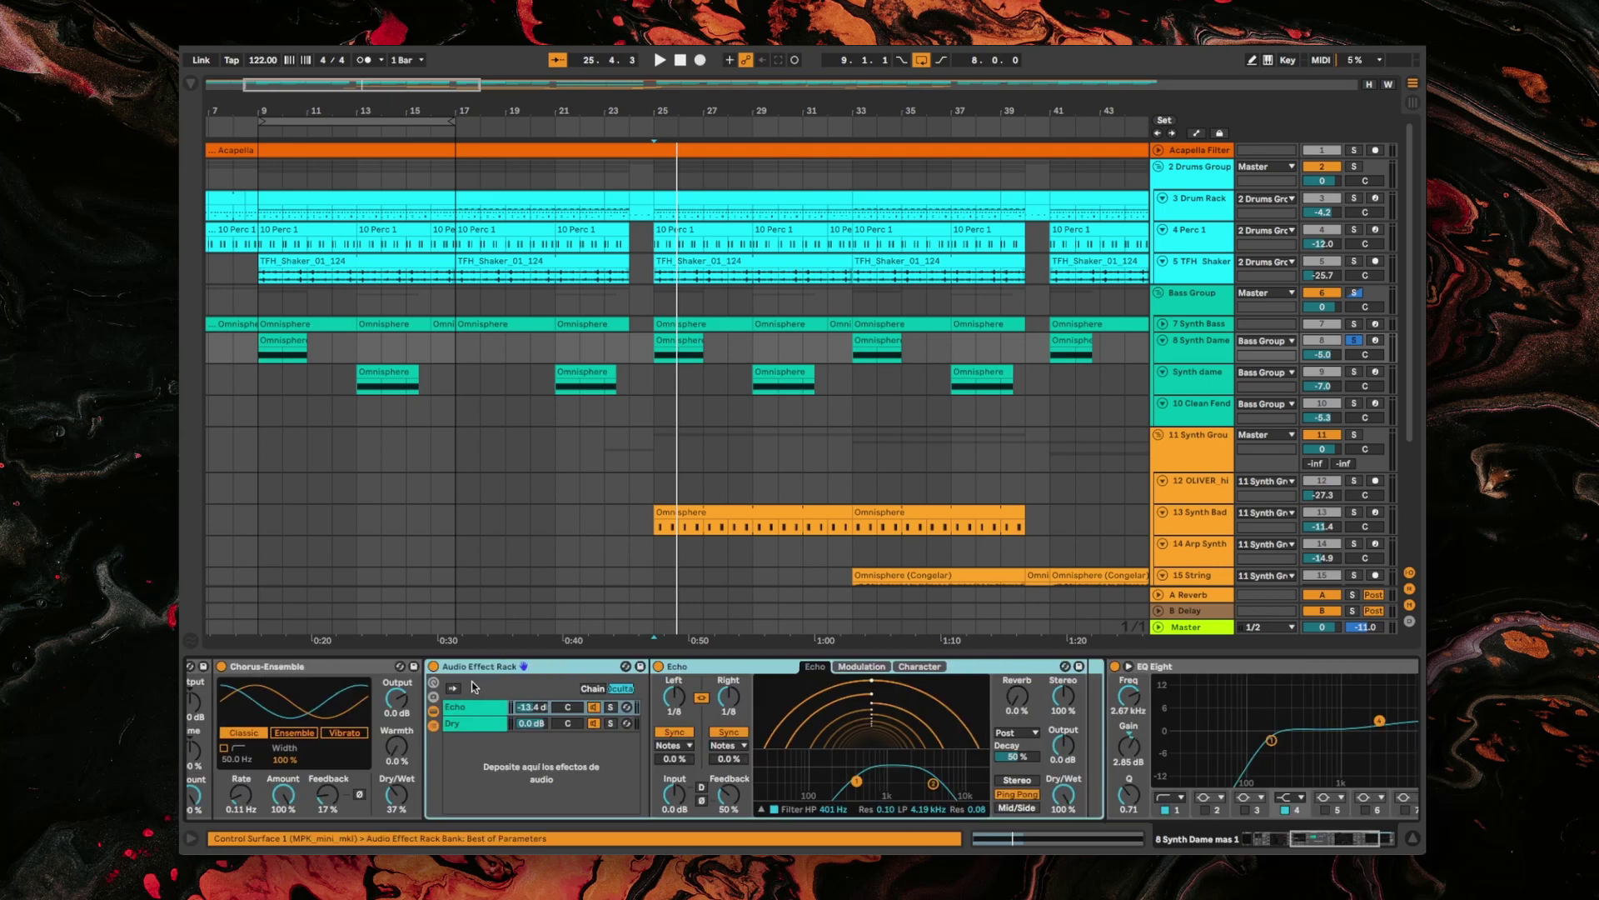
pyautogui.click(475, 708)
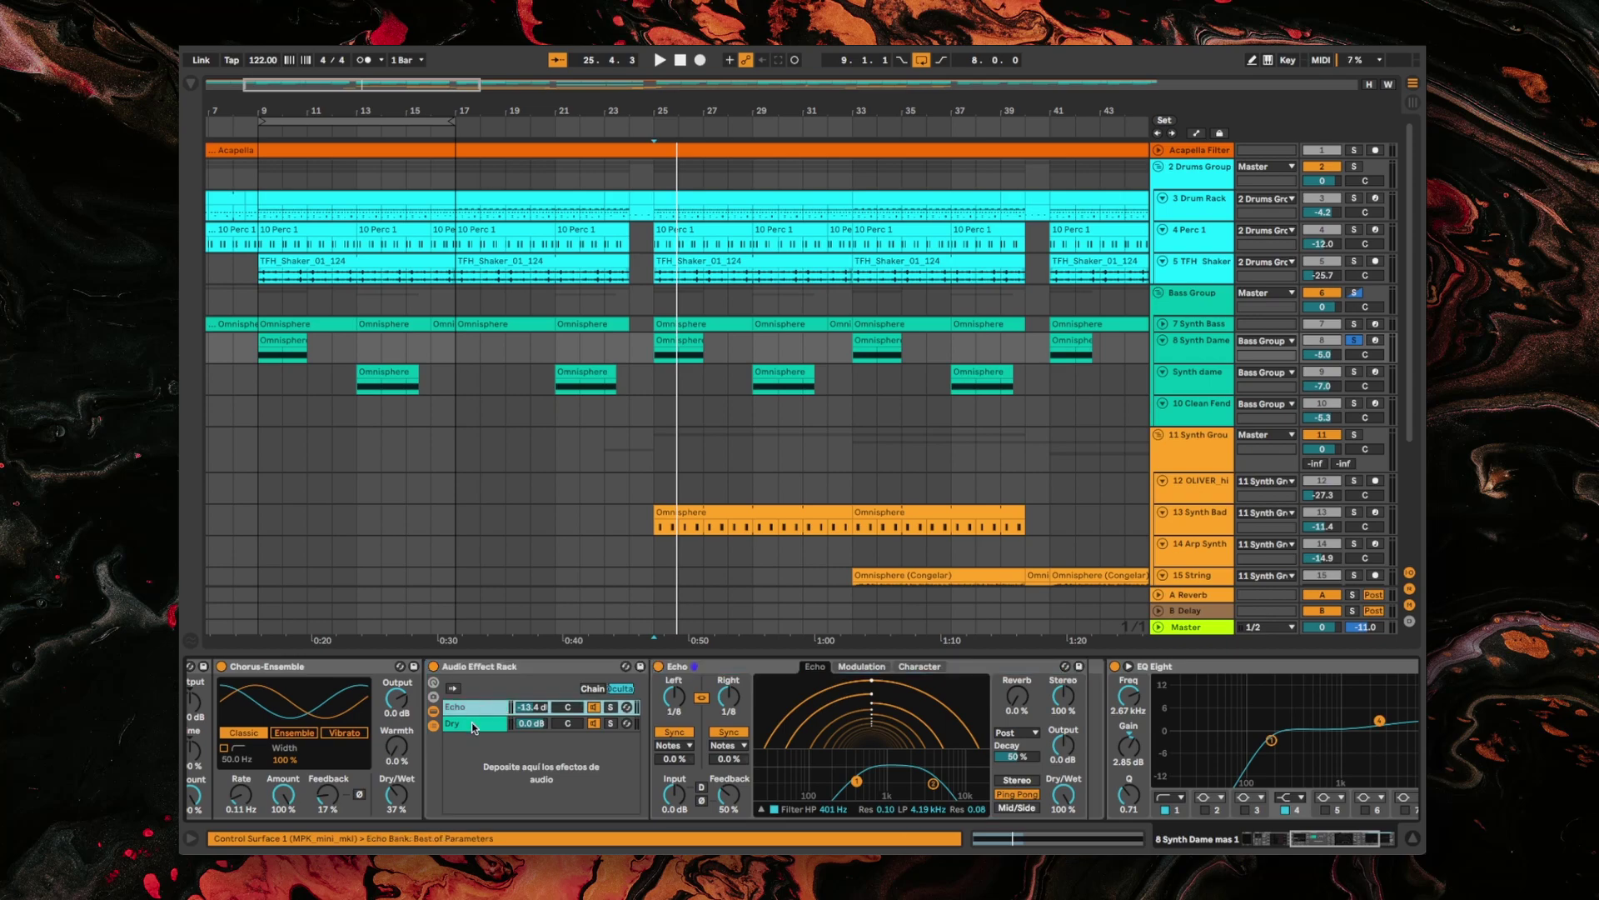
pyautogui.click(474, 723)
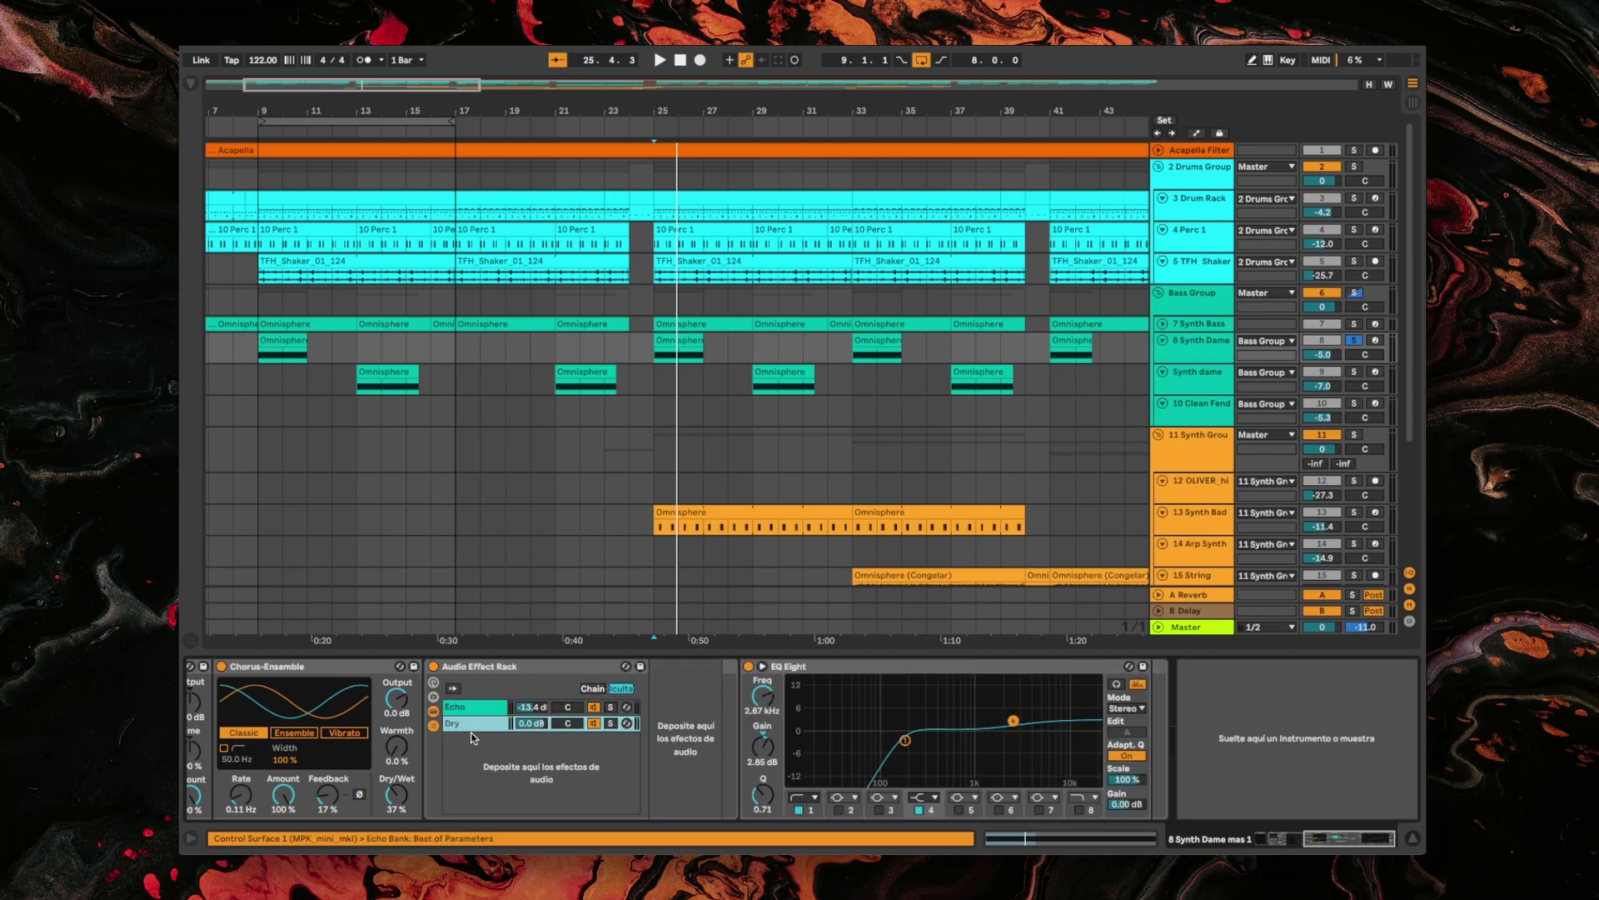
pyautogui.click(457, 708)
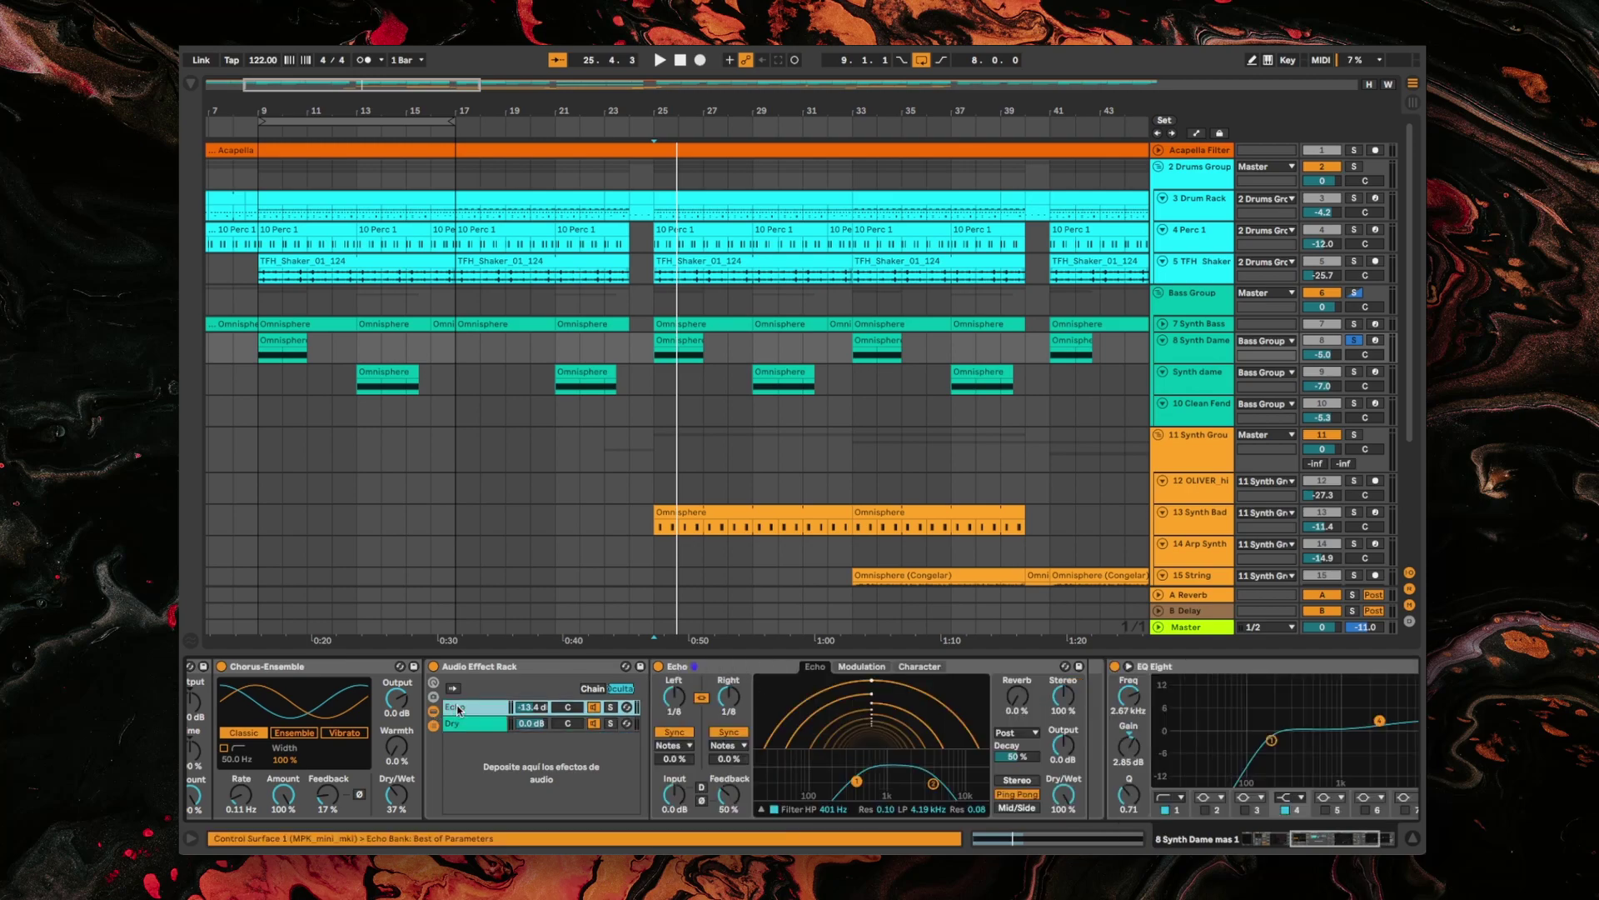
pyautogui.click(1166, 666)
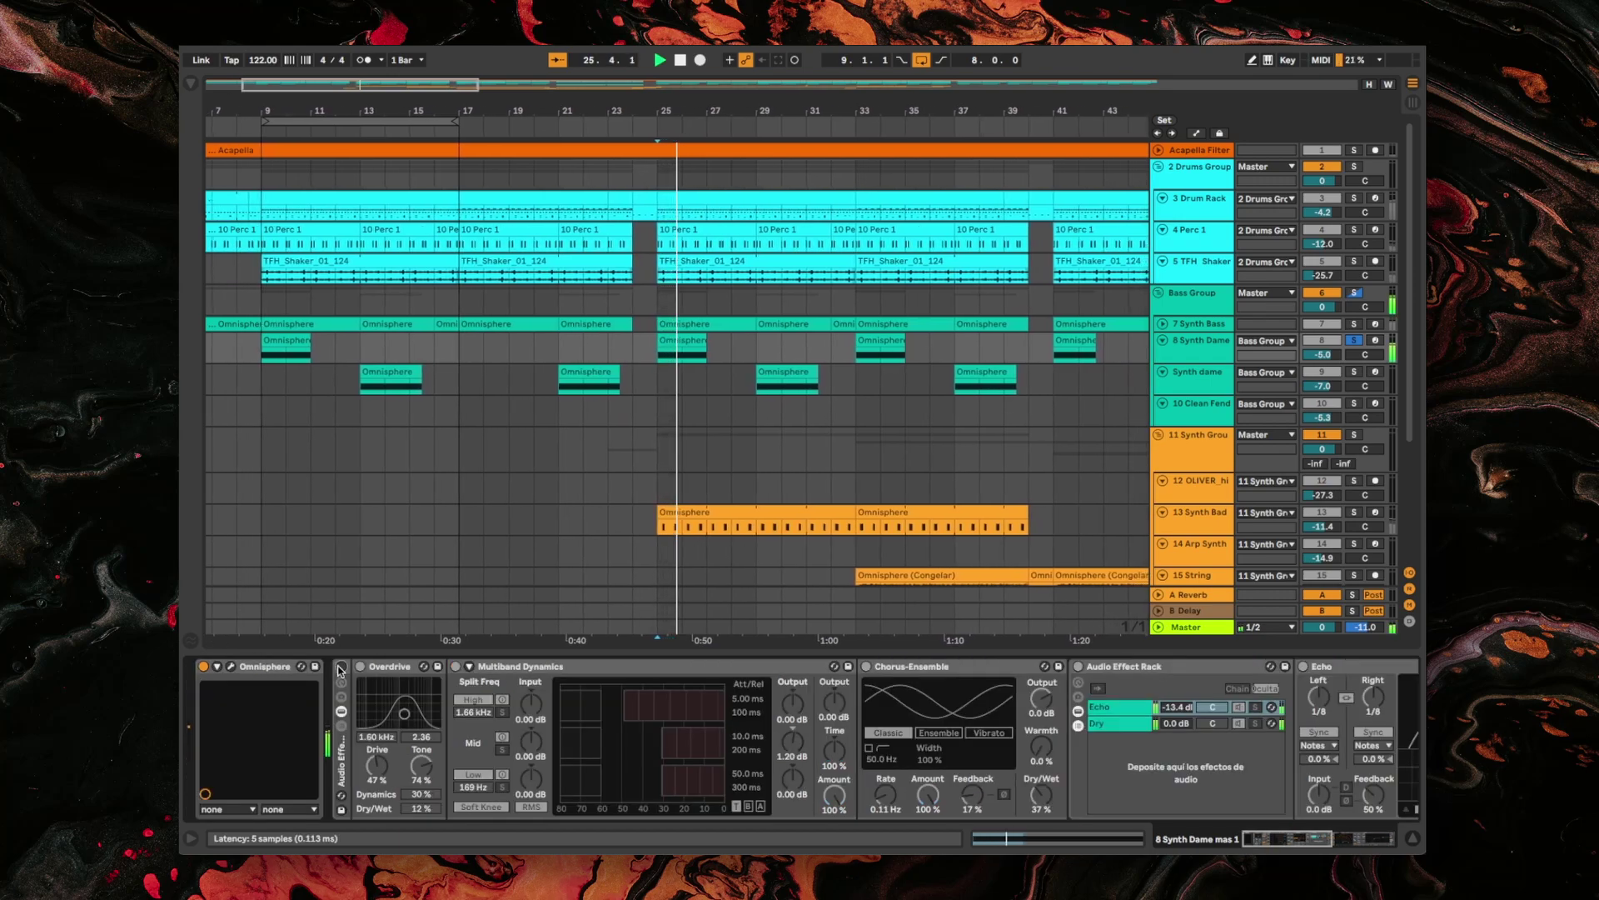
# Re-enable the main Audio Effect Rack on the Synth Dame mas 1 track during playback.
pyautogui.click(340, 667)
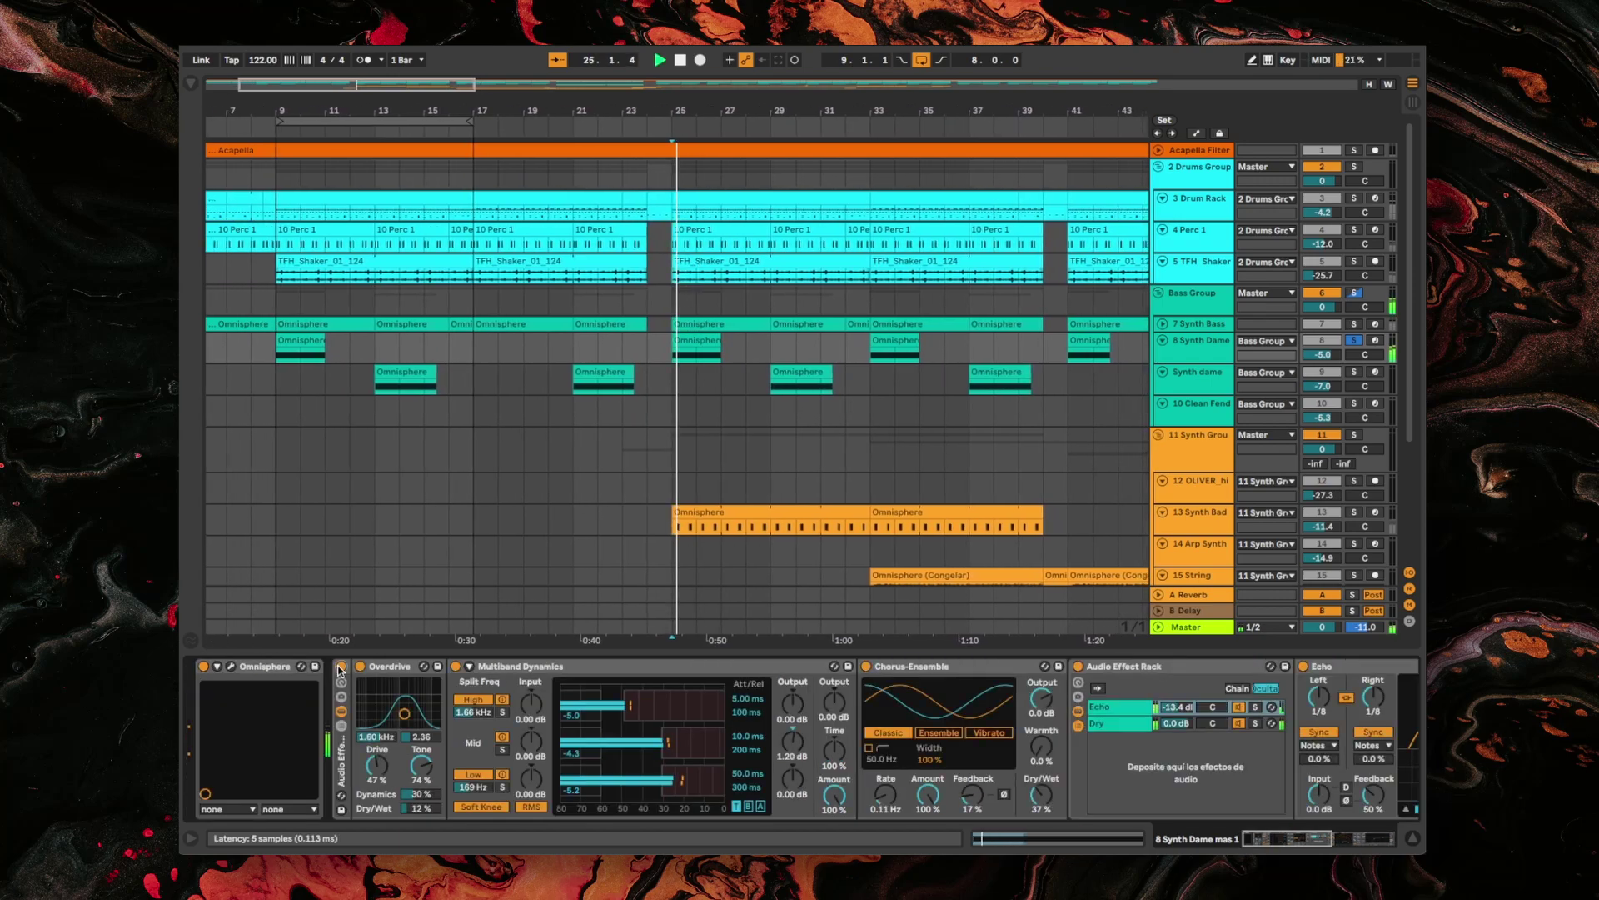
# Solo the Synth Bass track and the Drums Group to hear them with Synth Dame mas 1, ending with playback stopped.
pyautogui.click(1353, 324)
pyautogui.click(1354, 167)
pyautogui.press('space')
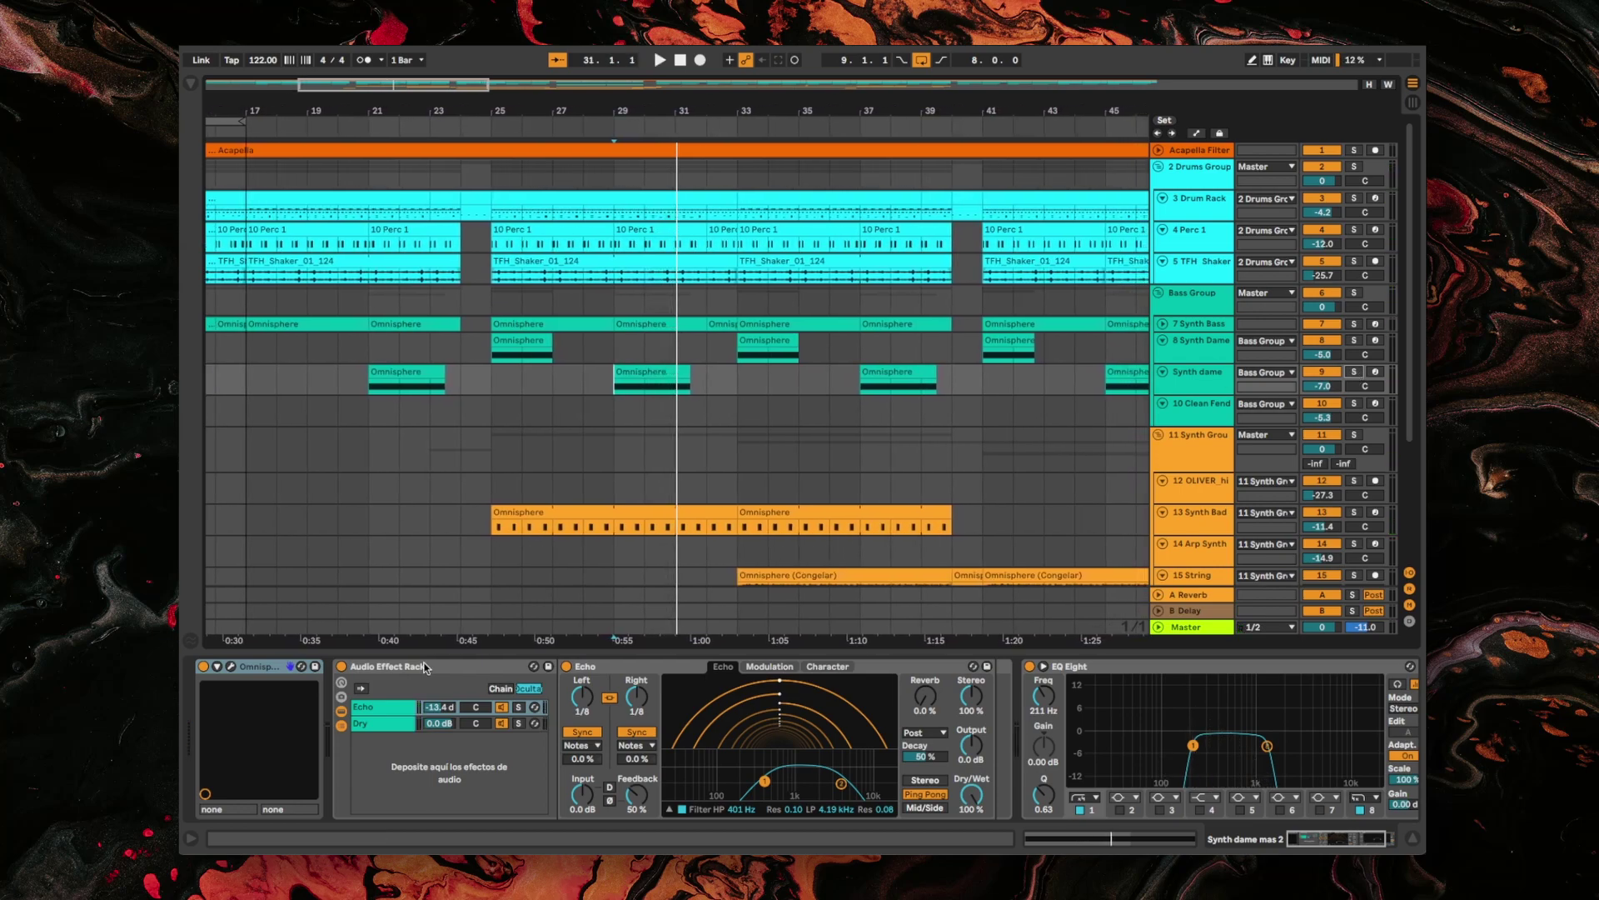
# Bypass the Audio Effect Rack on Synth dame mas 2 and show the Unison settings of layer A's oscillator in Omnisphere.
pyautogui.click(342, 666)
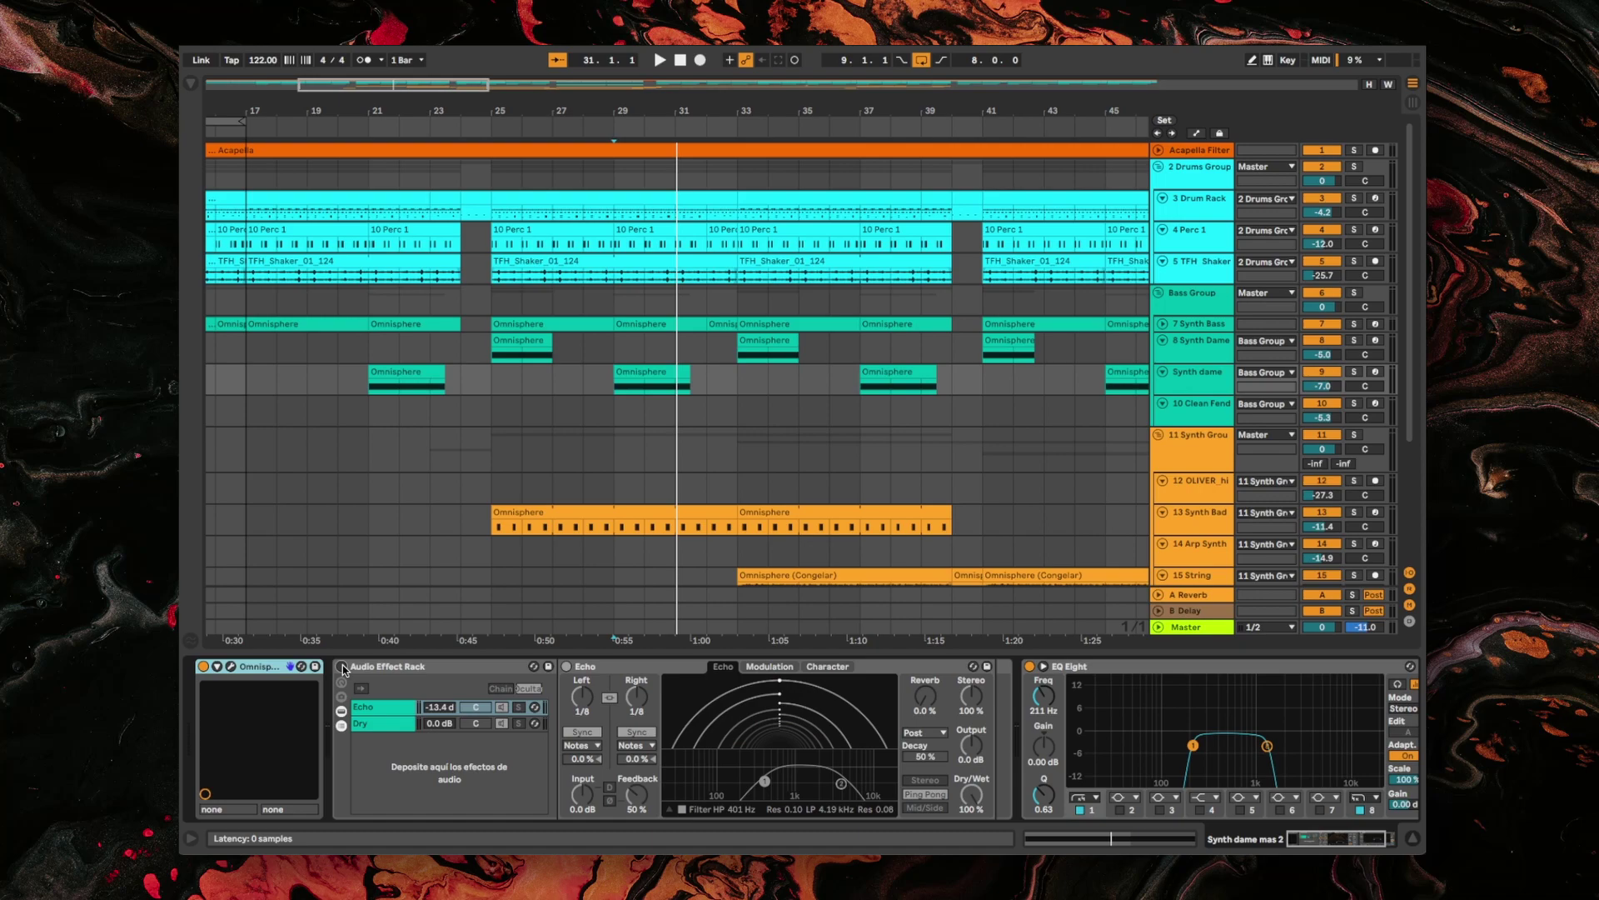
pyautogui.click(231, 666)
pyautogui.click(833, 278)
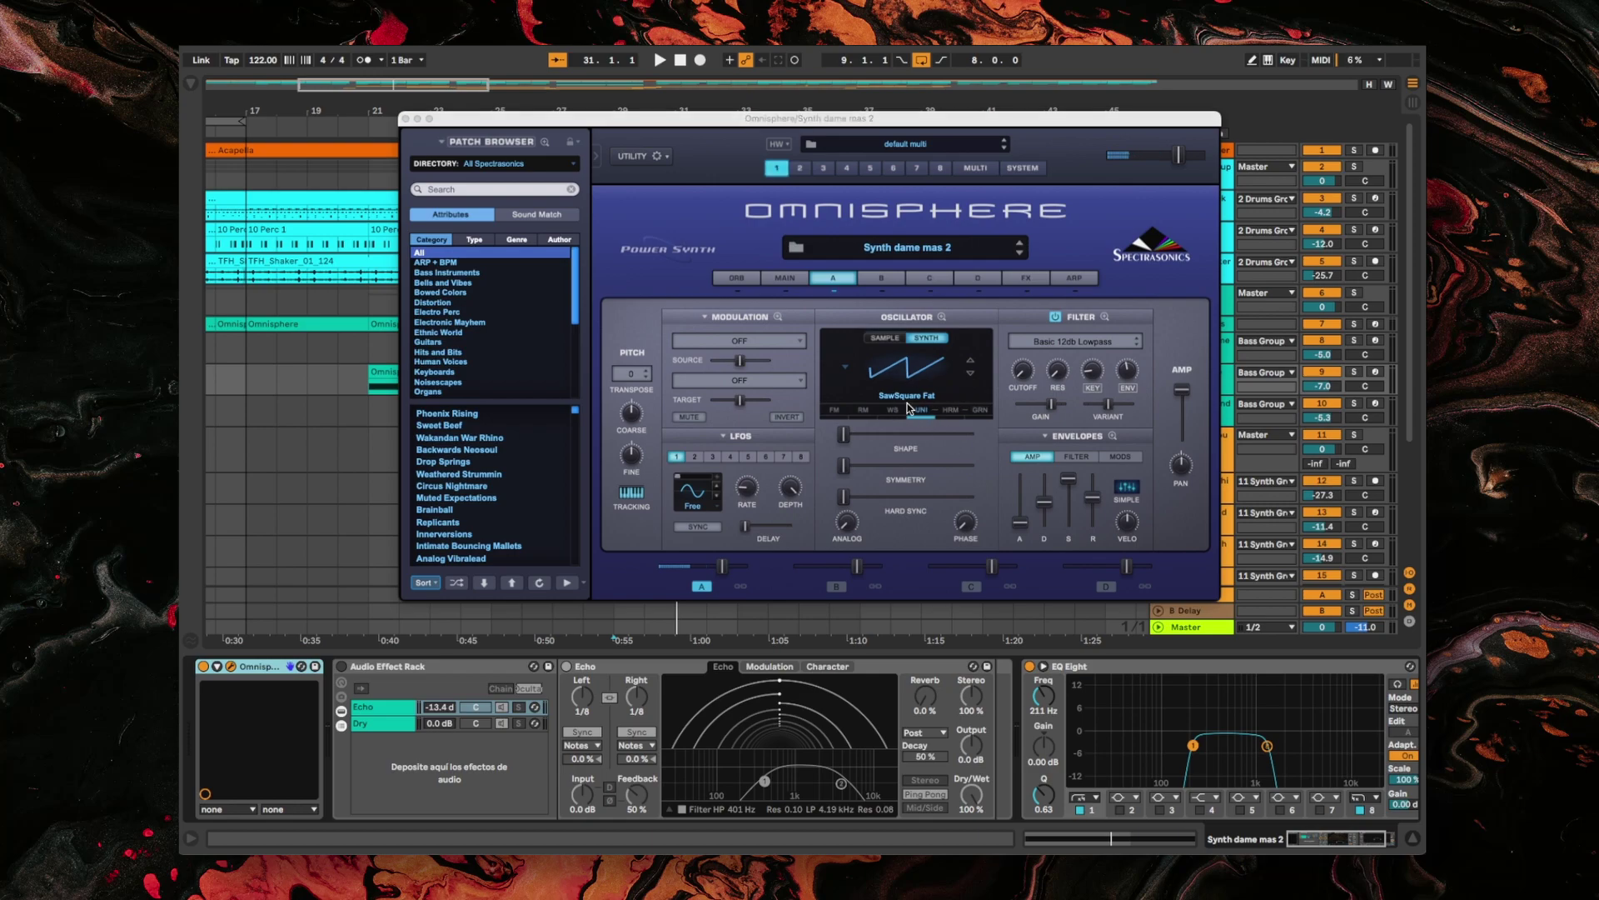
pyautogui.click(910, 408)
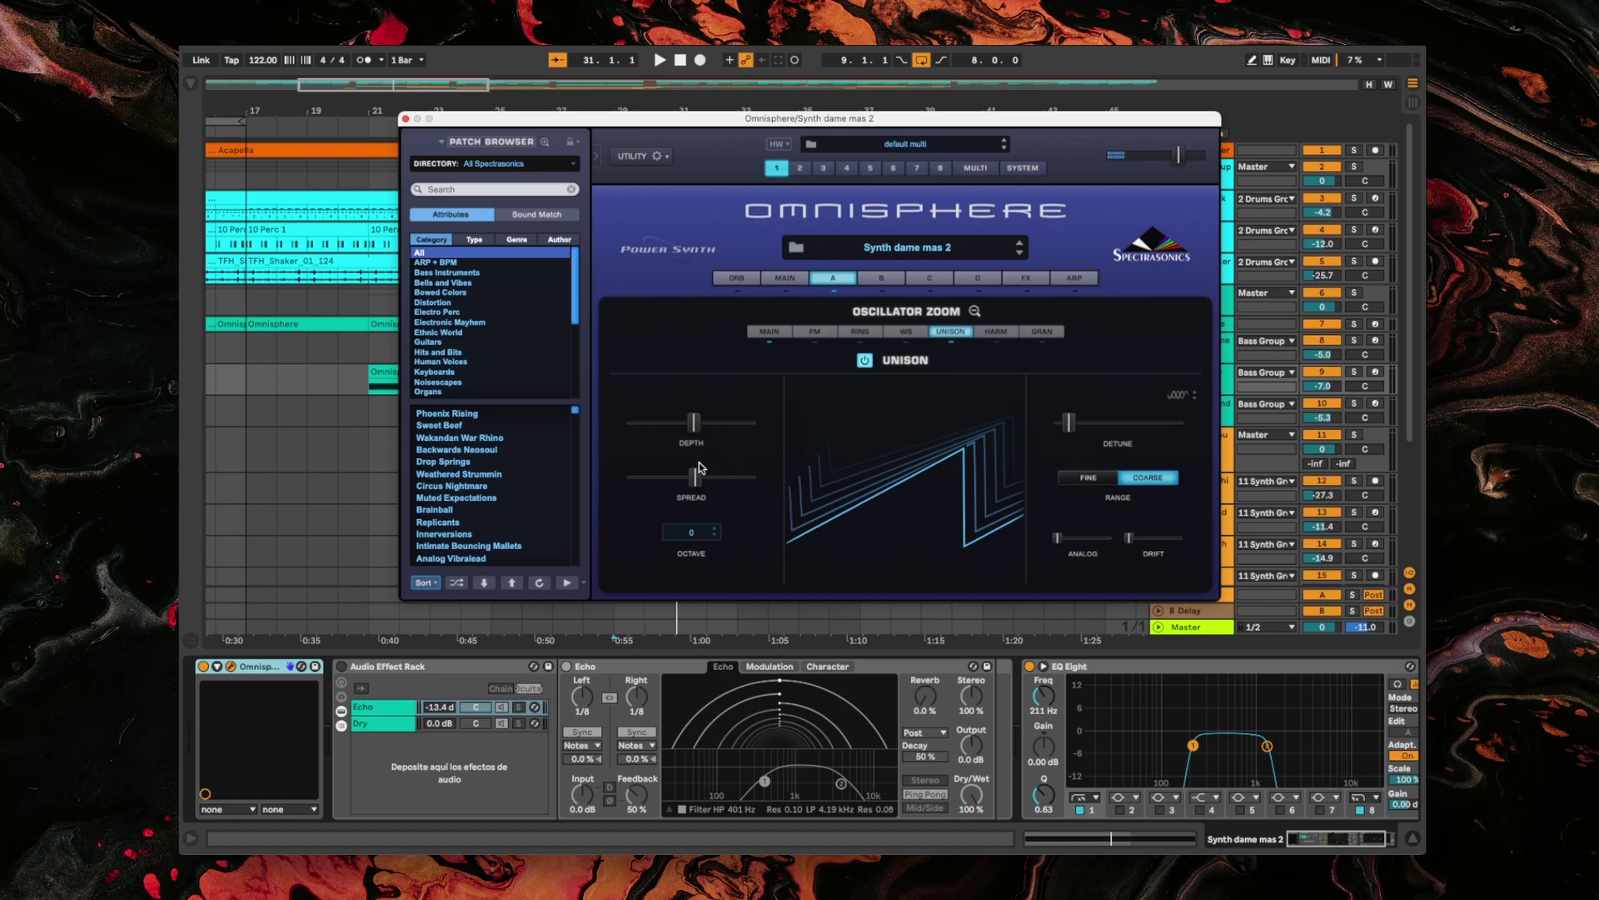
# Slightly lower the Unison spread and detune on layer A, comparing the sound with Unison off and on.
pyautogui.moveTo(700, 468)
pyautogui.mouseDown()
pyautogui.moveTo(758, 477)
pyautogui.moveTo(619, 478)
pyautogui.moveTo(750, 478)
pyautogui.moveTo(688, 481)
pyautogui.mouseUp()
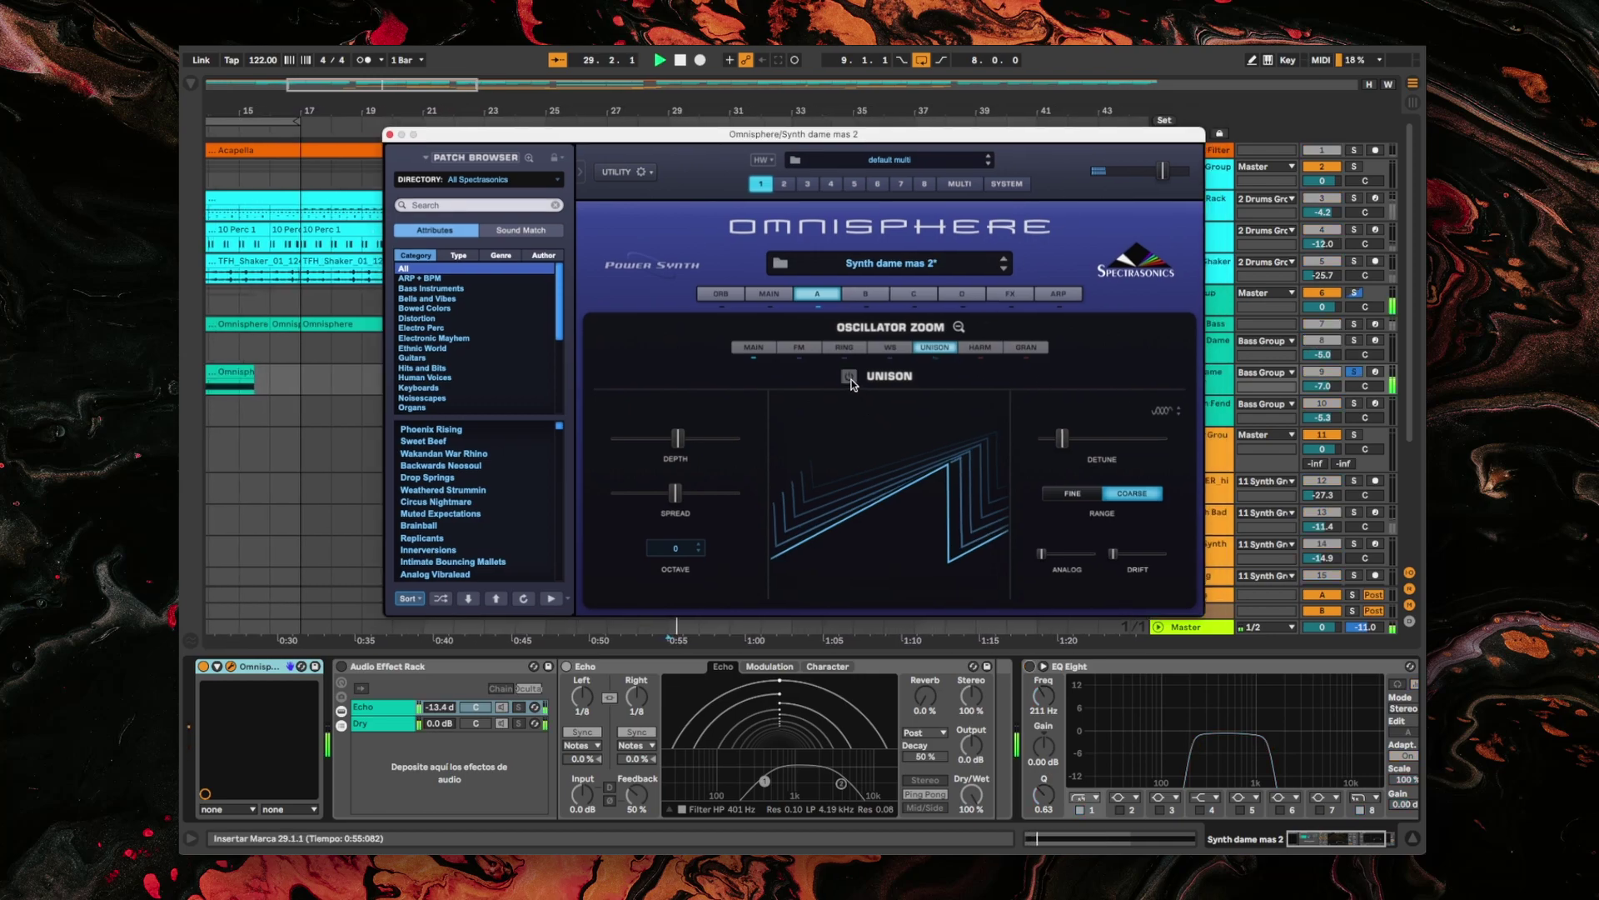
pyautogui.click(902, 348)
pyautogui.click(934, 348)
pyautogui.click(848, 375)
pyautogui.moveTo(1062, 438)
pyautogui.mouseDown()
pyautogui.moveTo(1117, 444)
pyautogui.moveTo(1060, 451)
pyautogui.mouseUp()
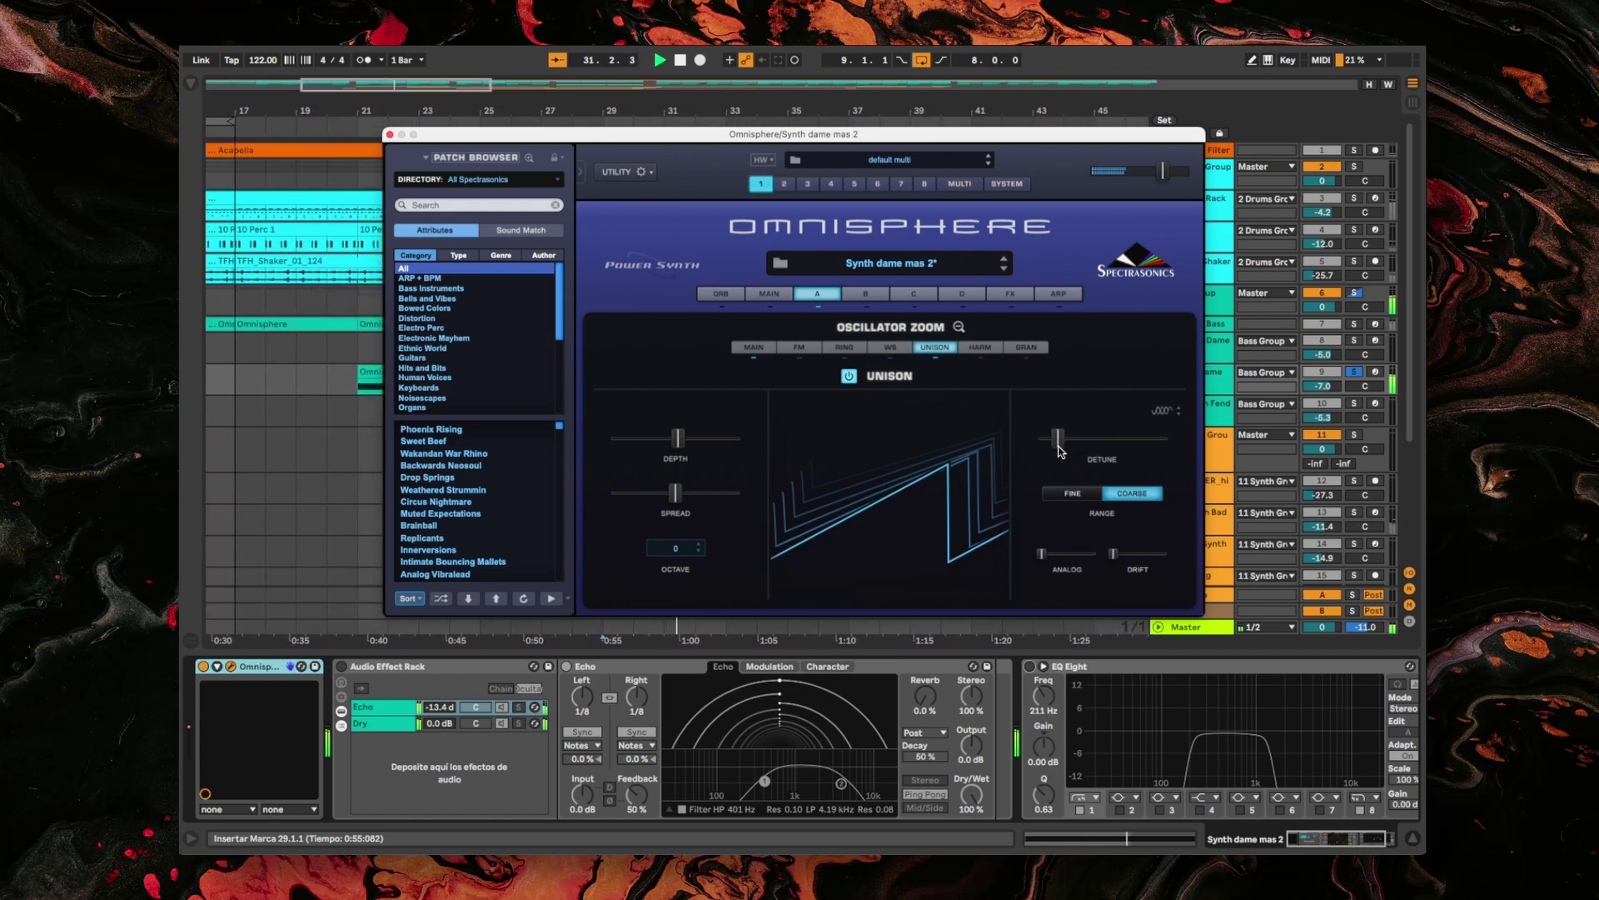
# Stop playback, close the Omnisphere window and re-enable the Audio Effect Rack on Synth dame mas 2.
pyautogui.click(389, 136)
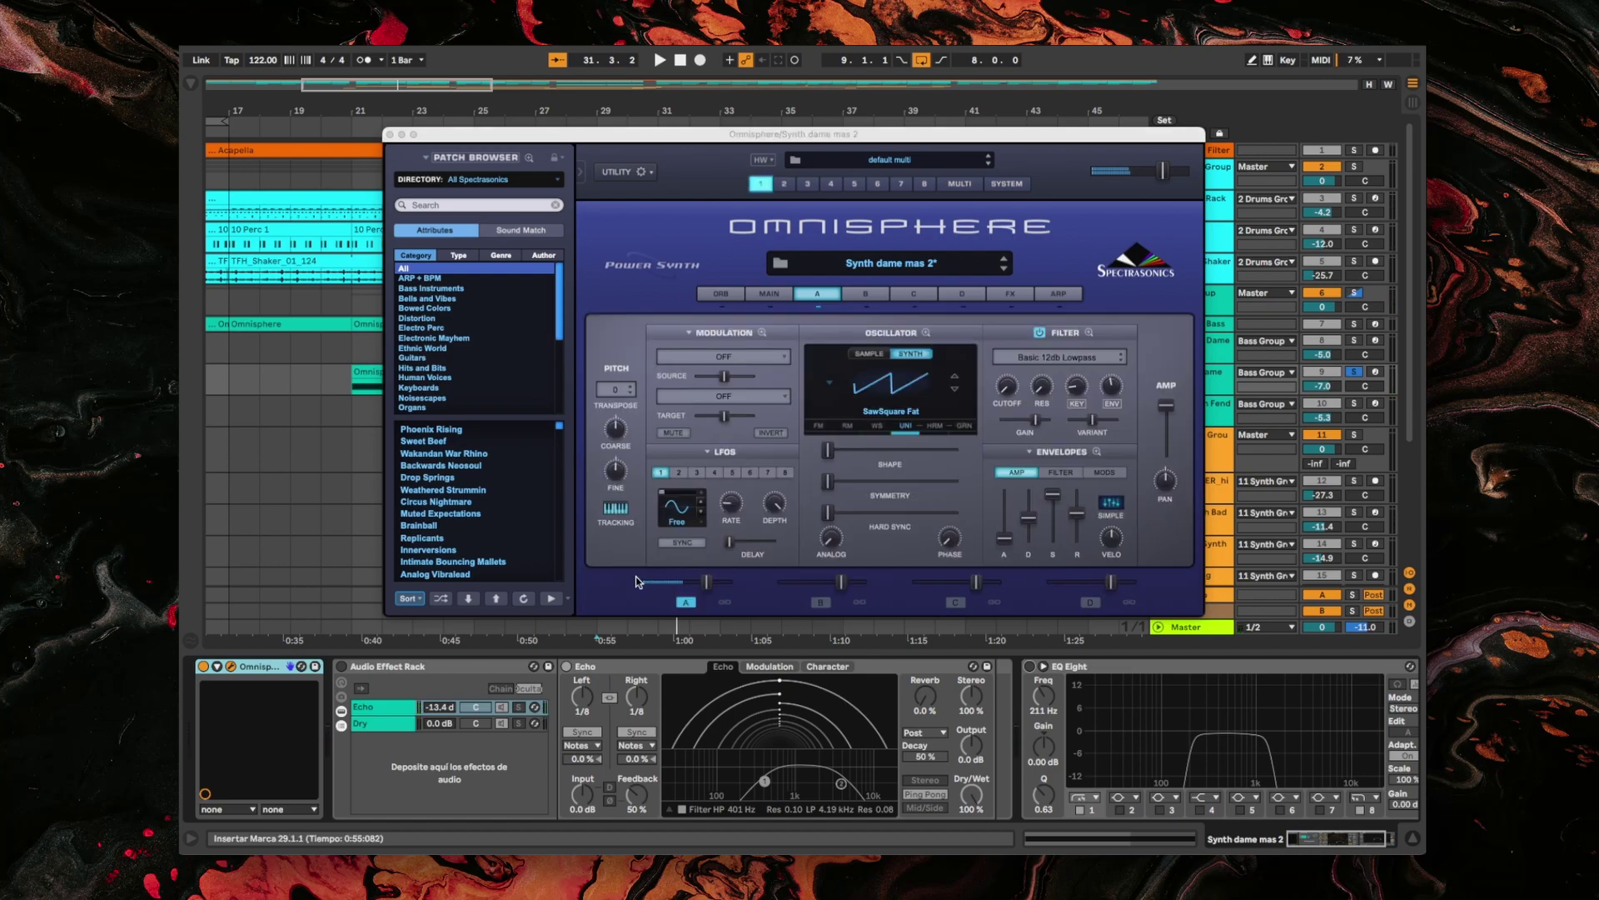
pyautogui.press('space')
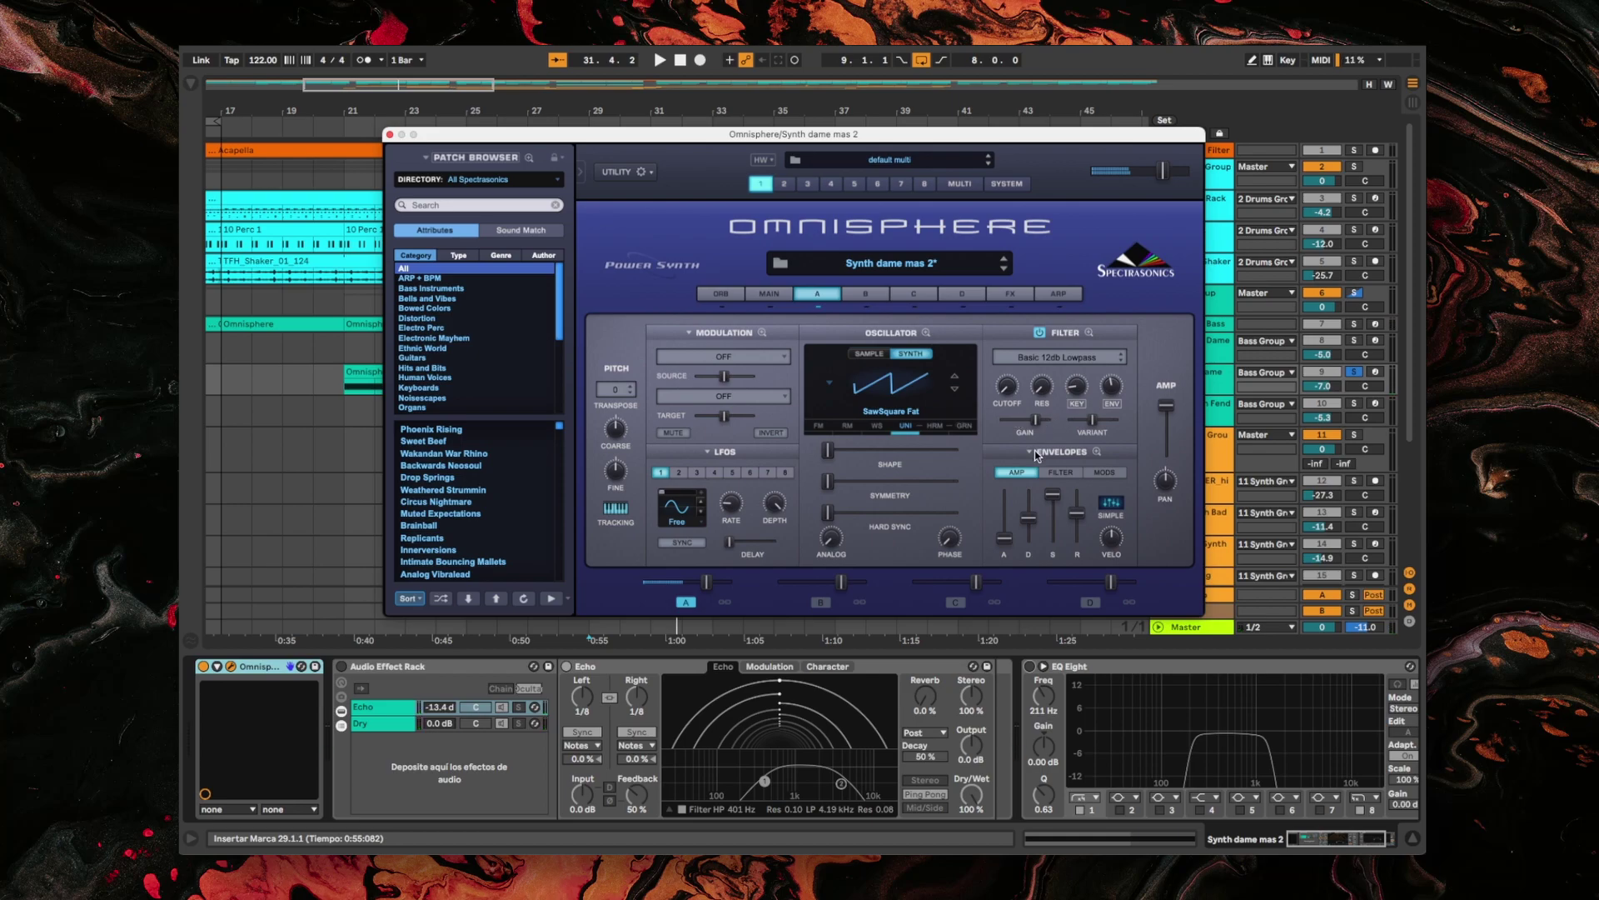
pyautogui.click(390, 134)
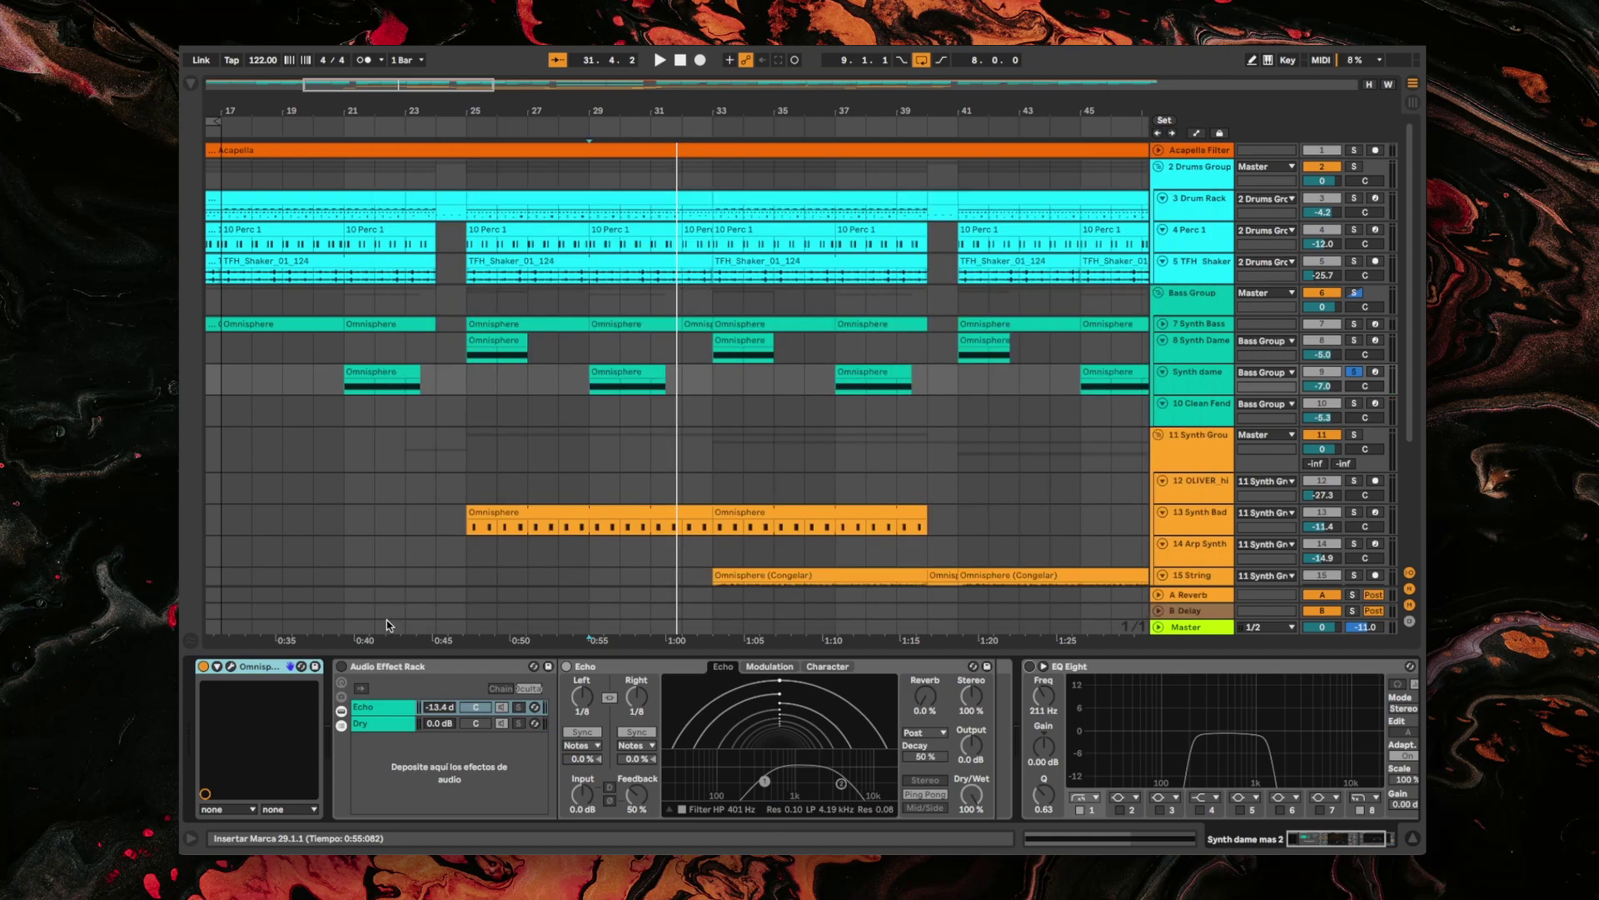
pyautogui.click(341, 666)
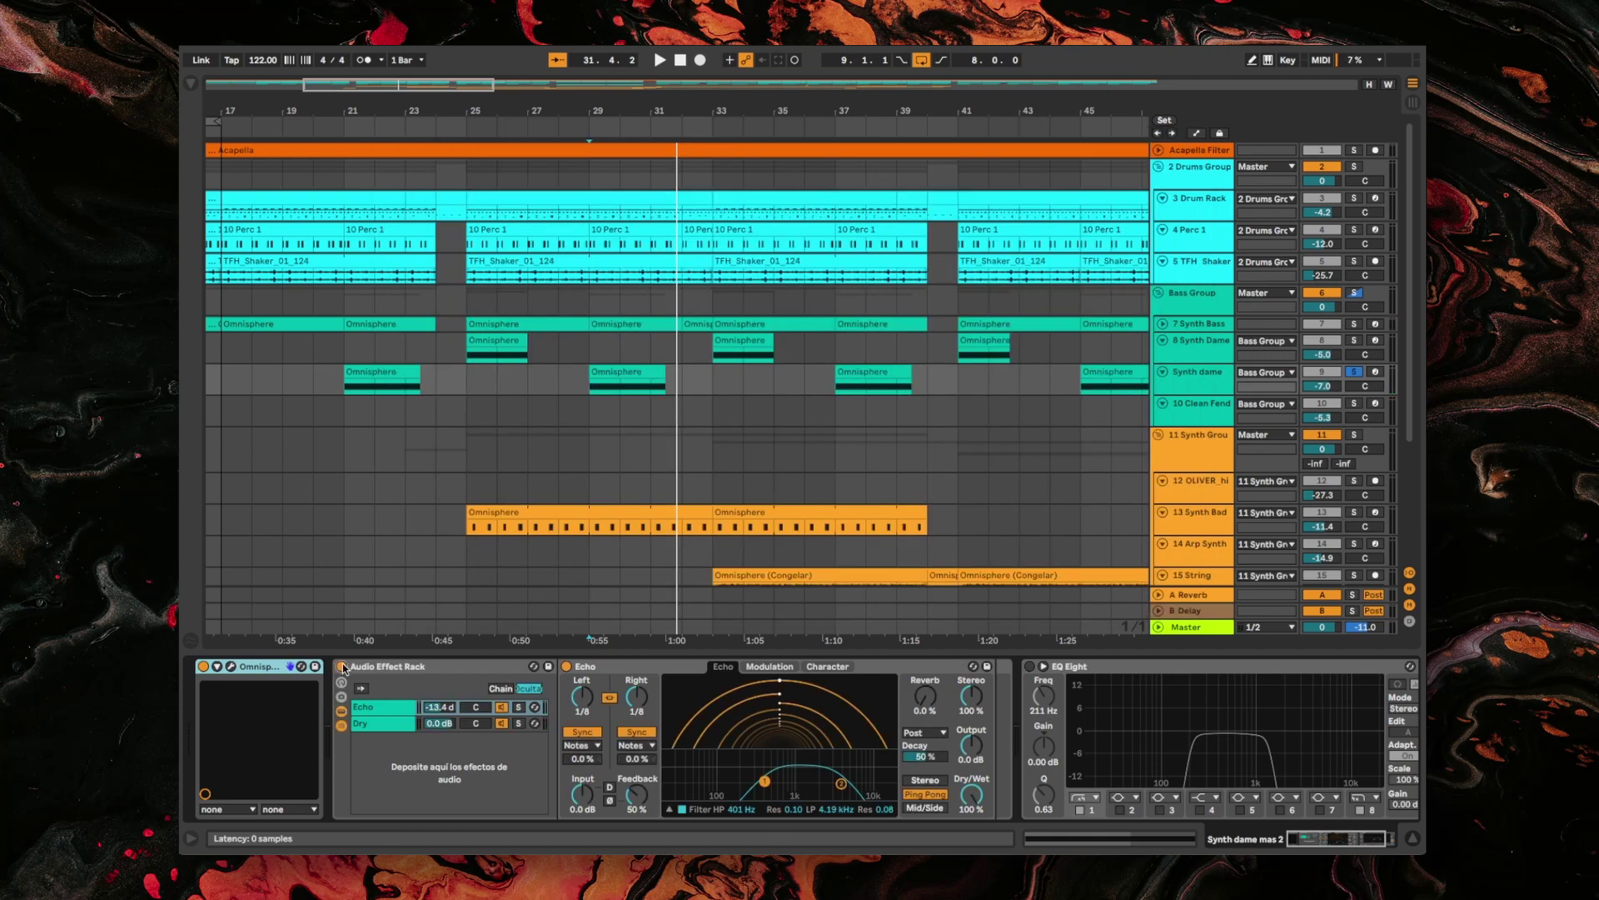
# Examine the rack's Dry and Echo chains and compare the soloed Synth dame mas 2 with EQ Eight bypassed and enabled.
pyautogui.click(388, 728)
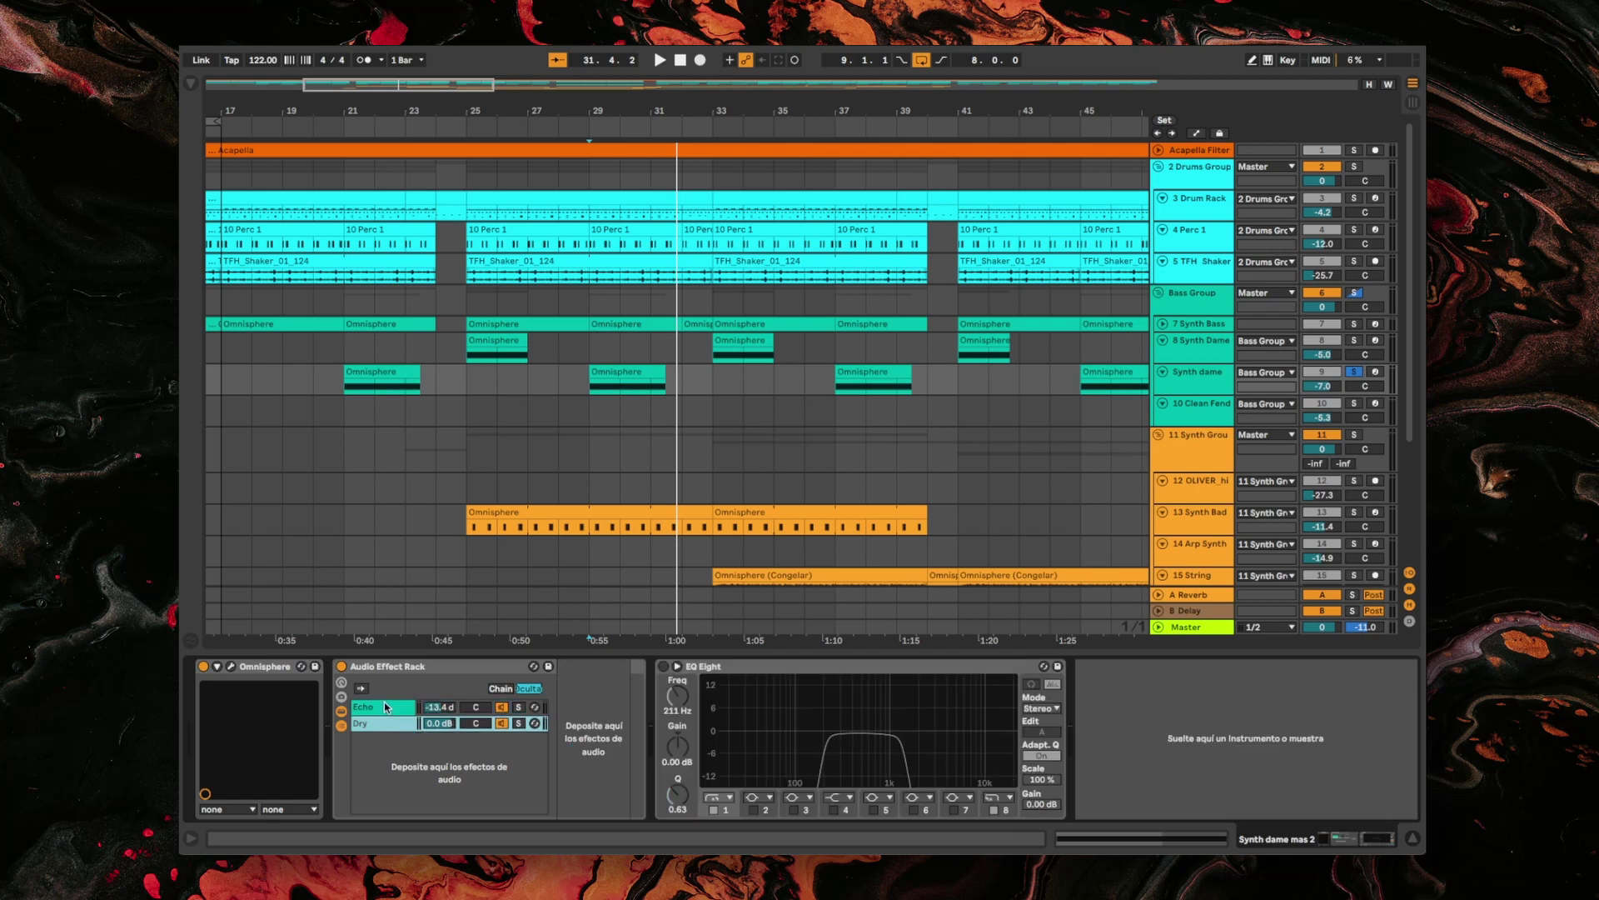
pyautogui.click(383, 706)
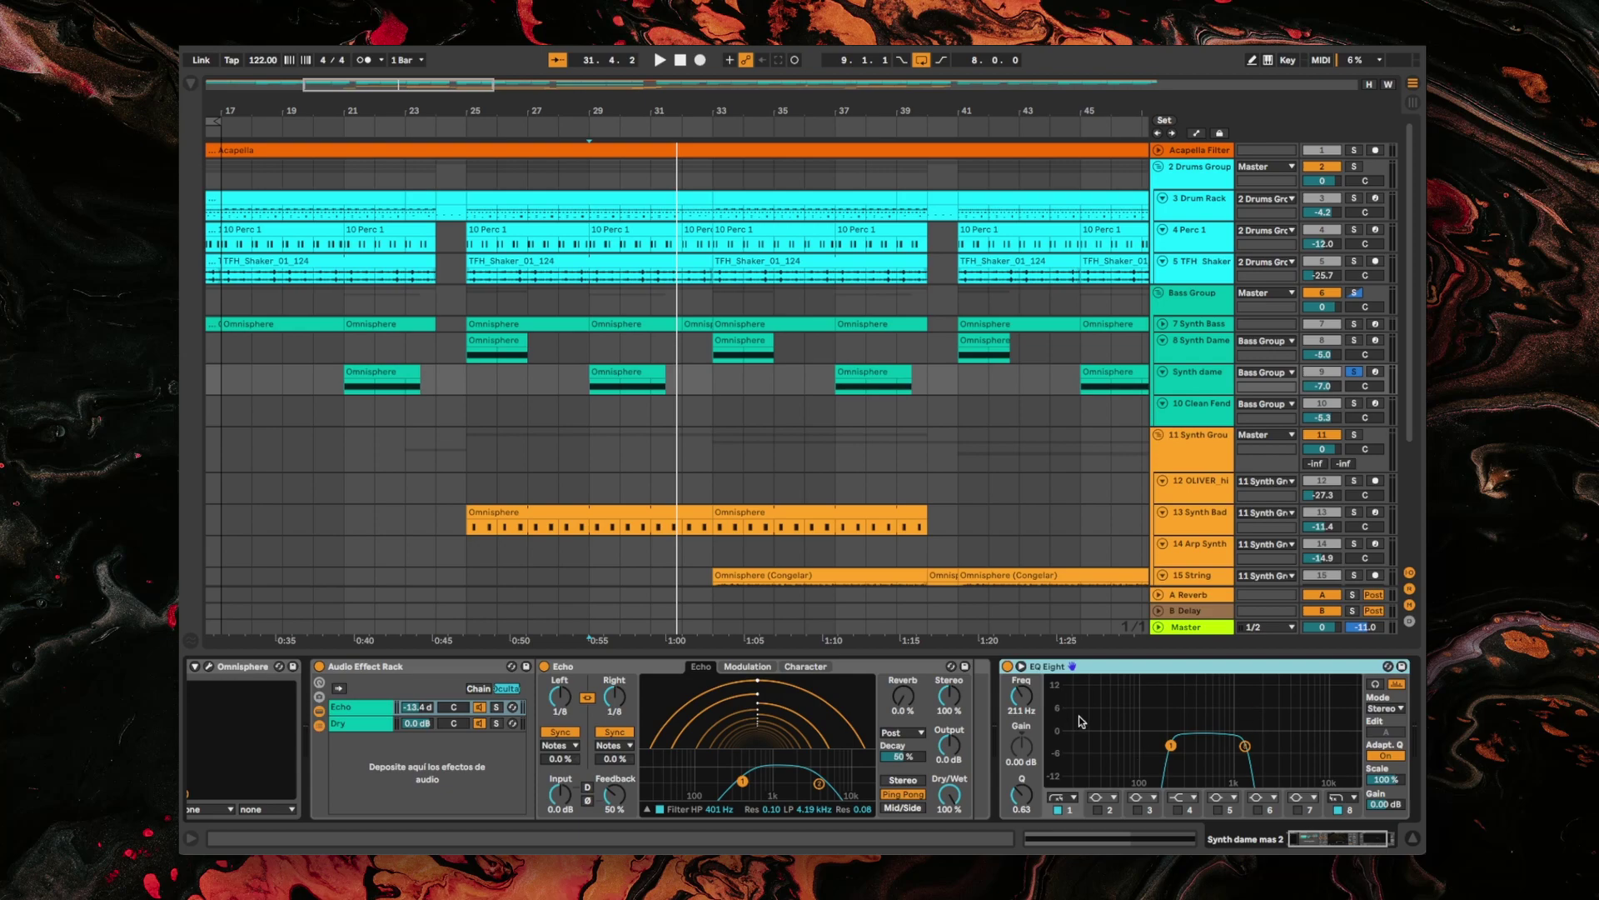
pyautogui.press('space')
pyautogui.click(1006, 667)
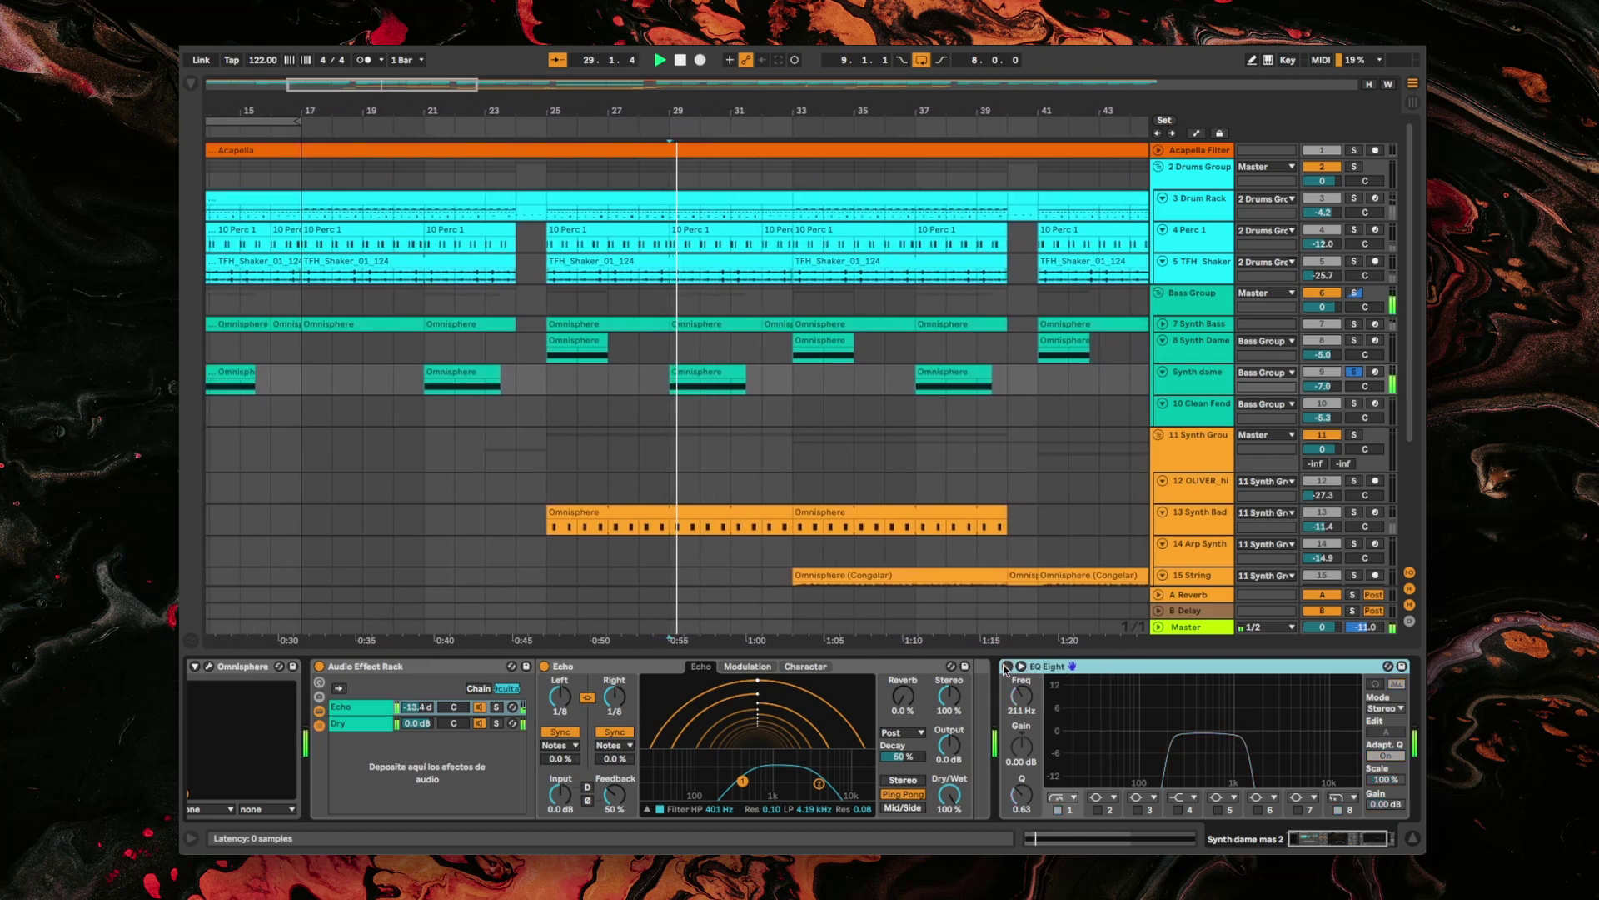
pyautogui.click(1006, 666)
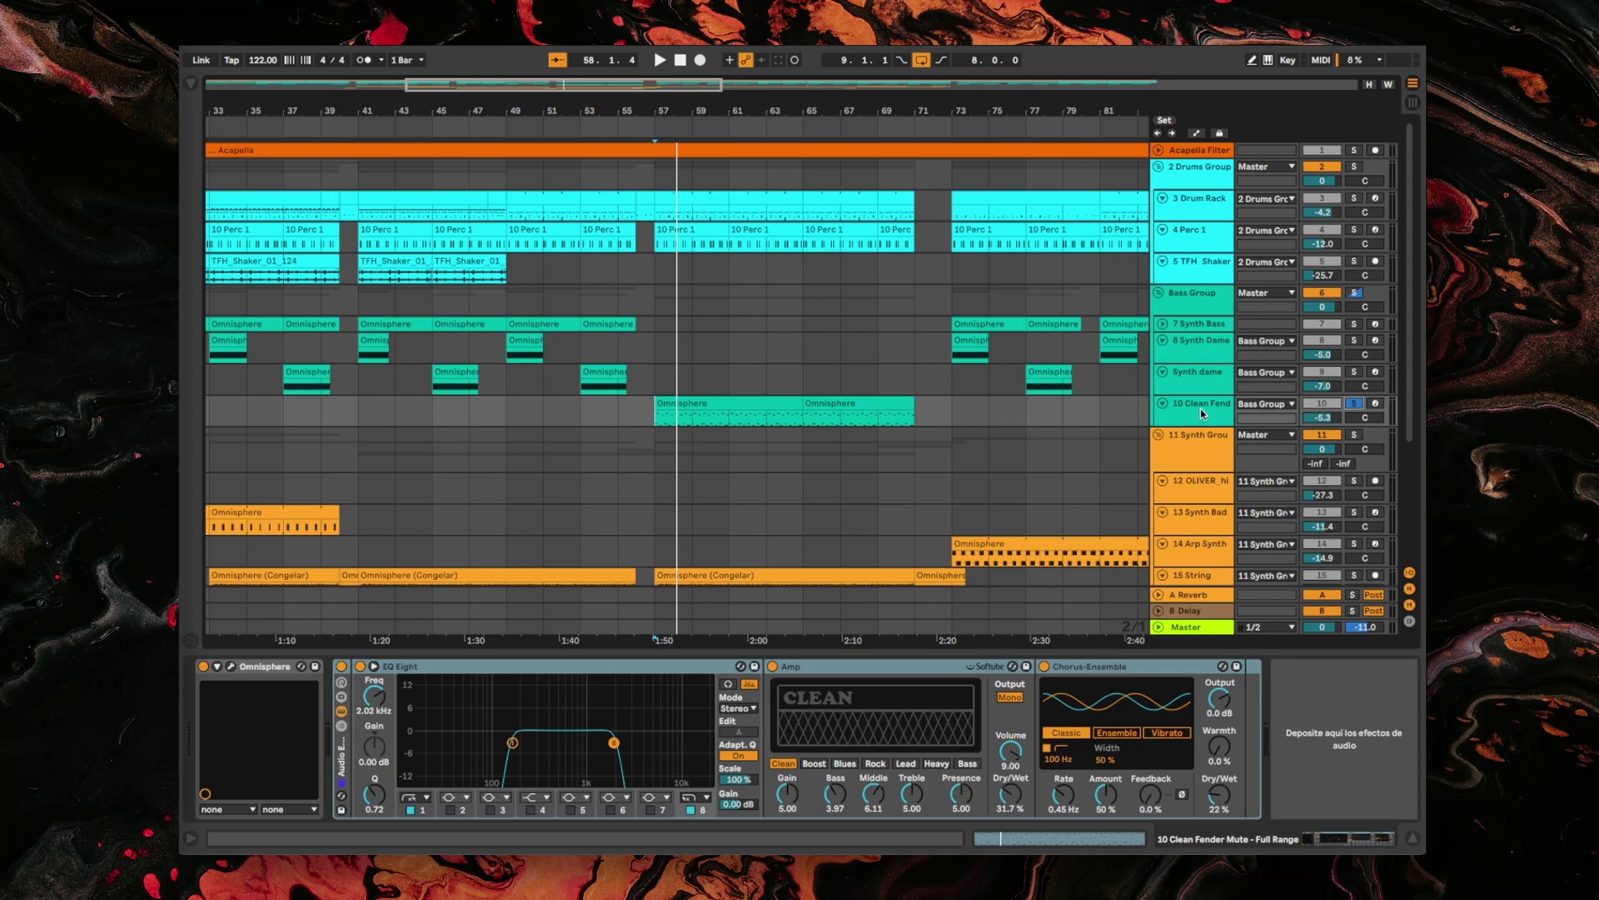
# Play the soloed Clean Fender Mute bass, bypass its Audio Effect Rack and view its Trilian patch in Omnisphere.
pyautogui.press('space')
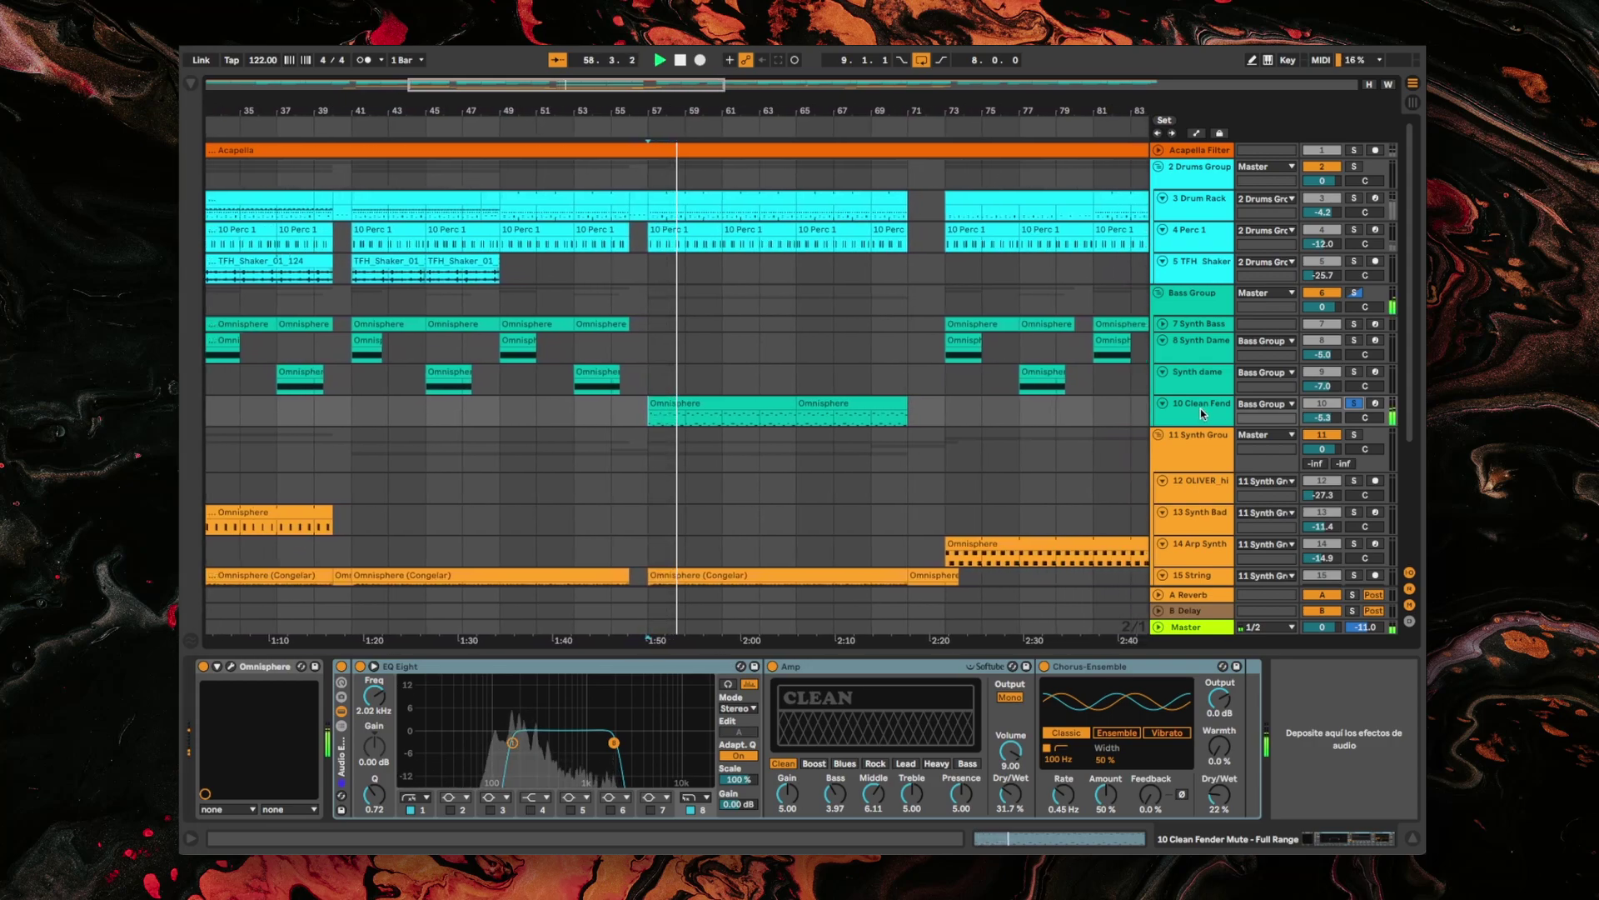
pyautogui.press('space')
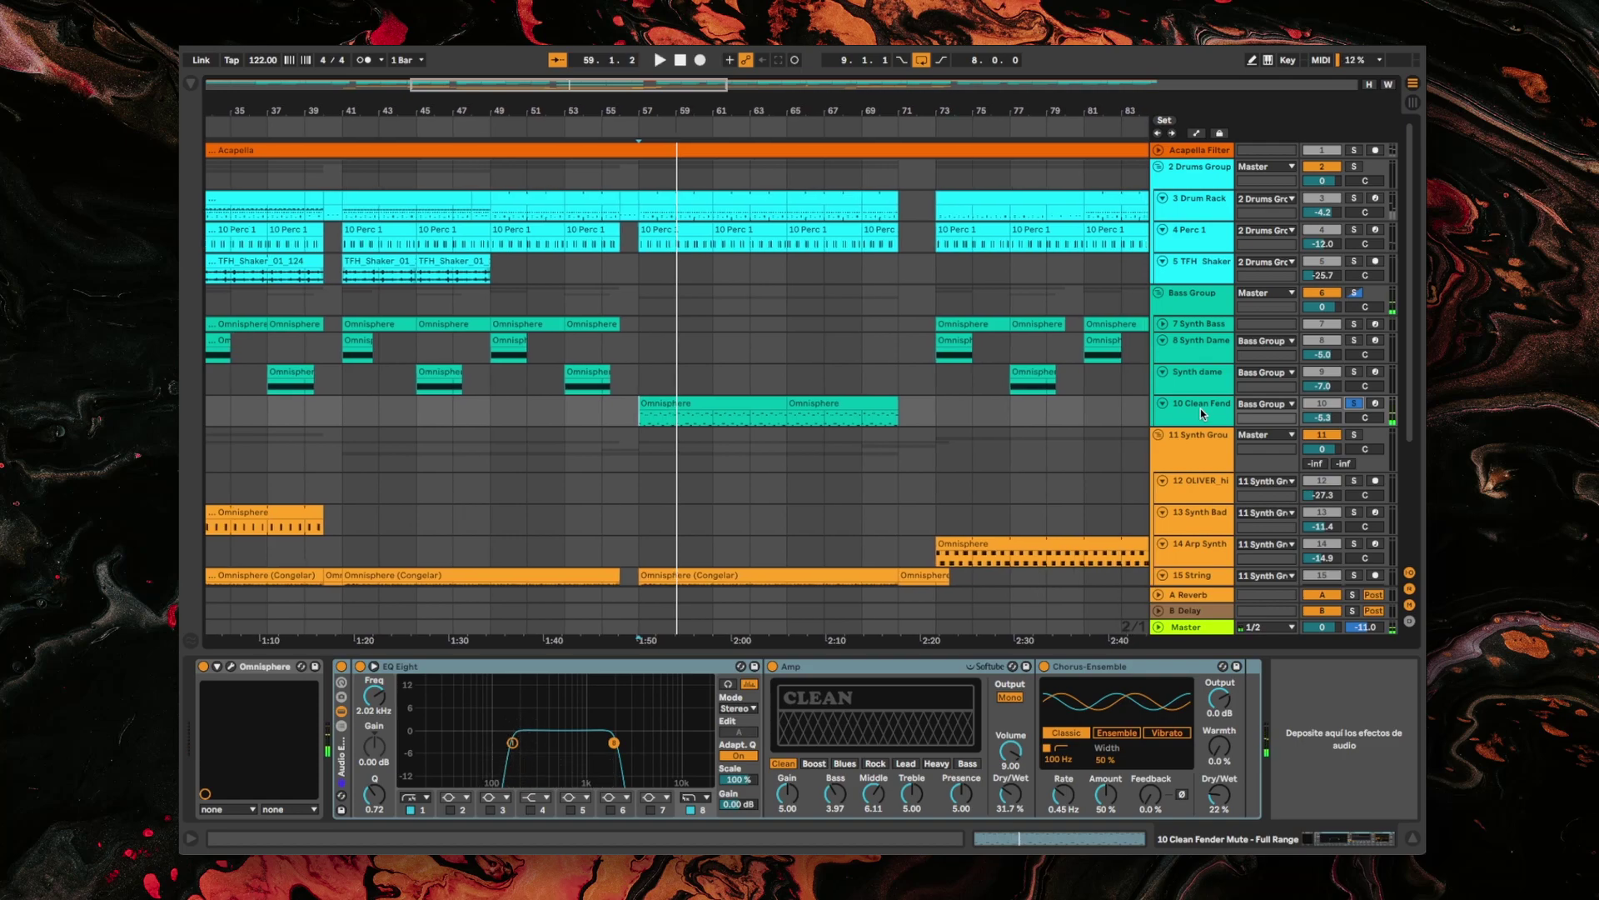
pyautogui.click(340, 667)
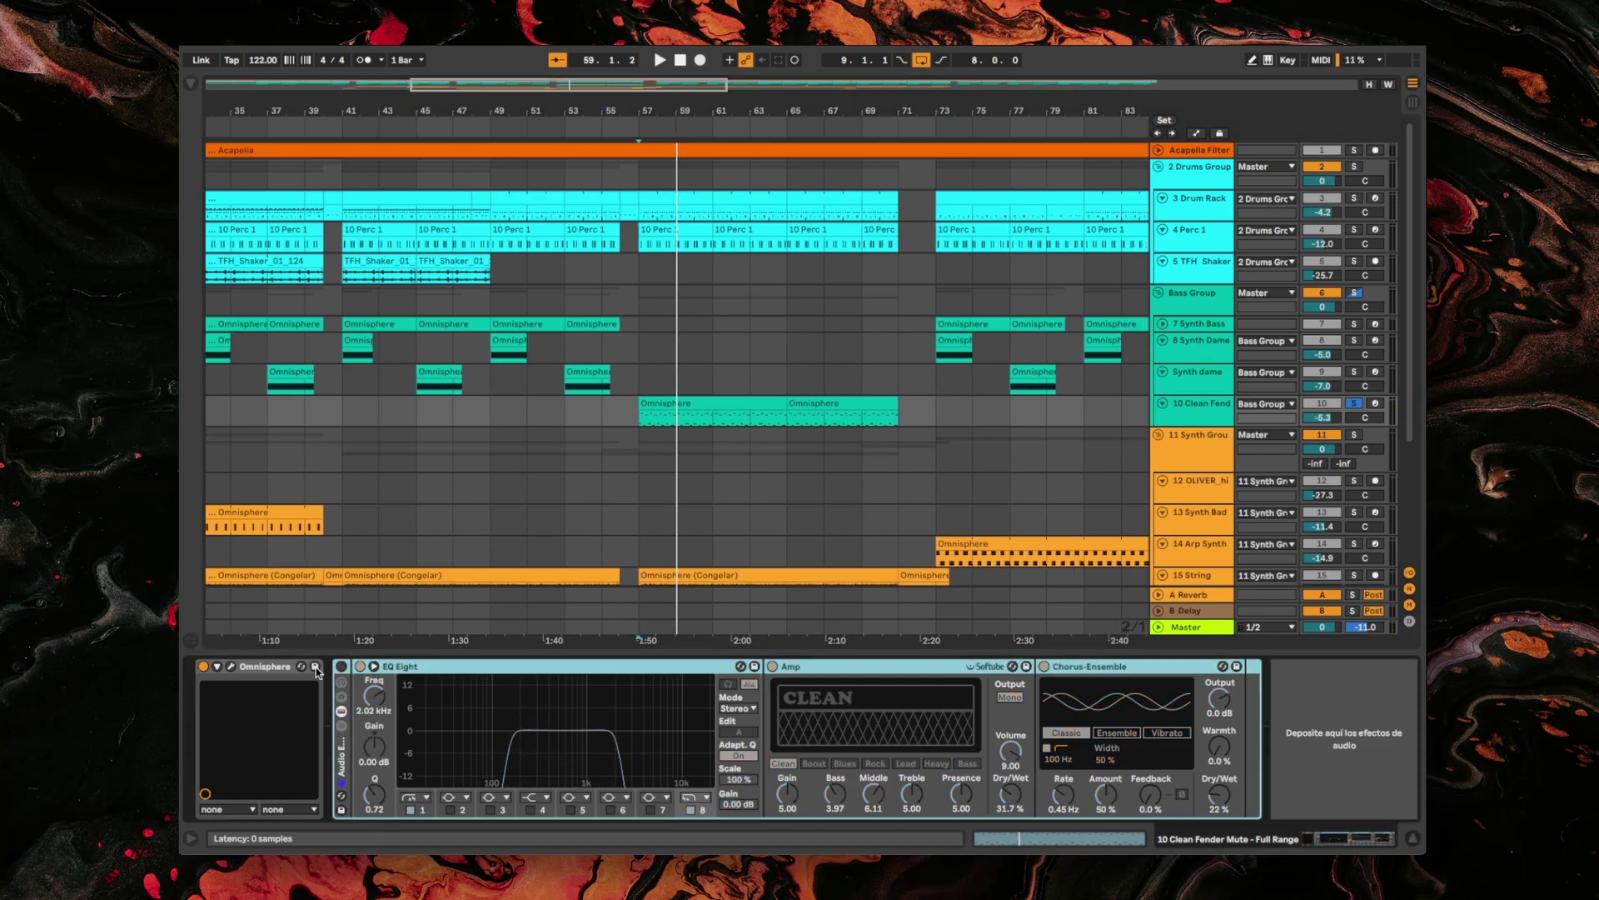
pyautogui.click(232, 667)
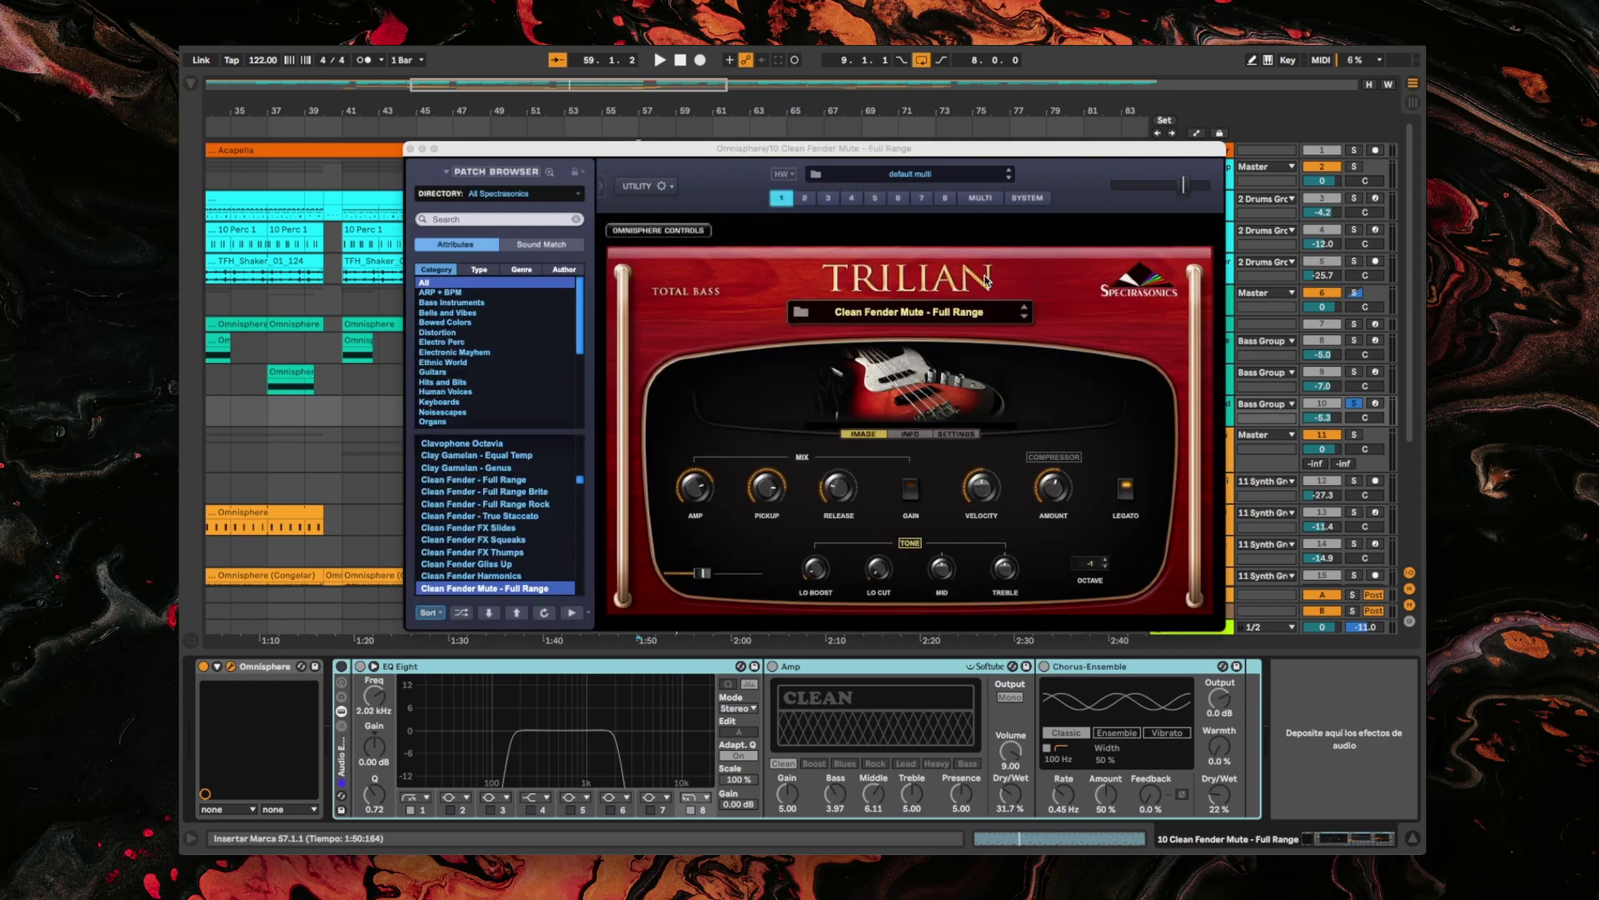
pyautogui.click(232, 667)
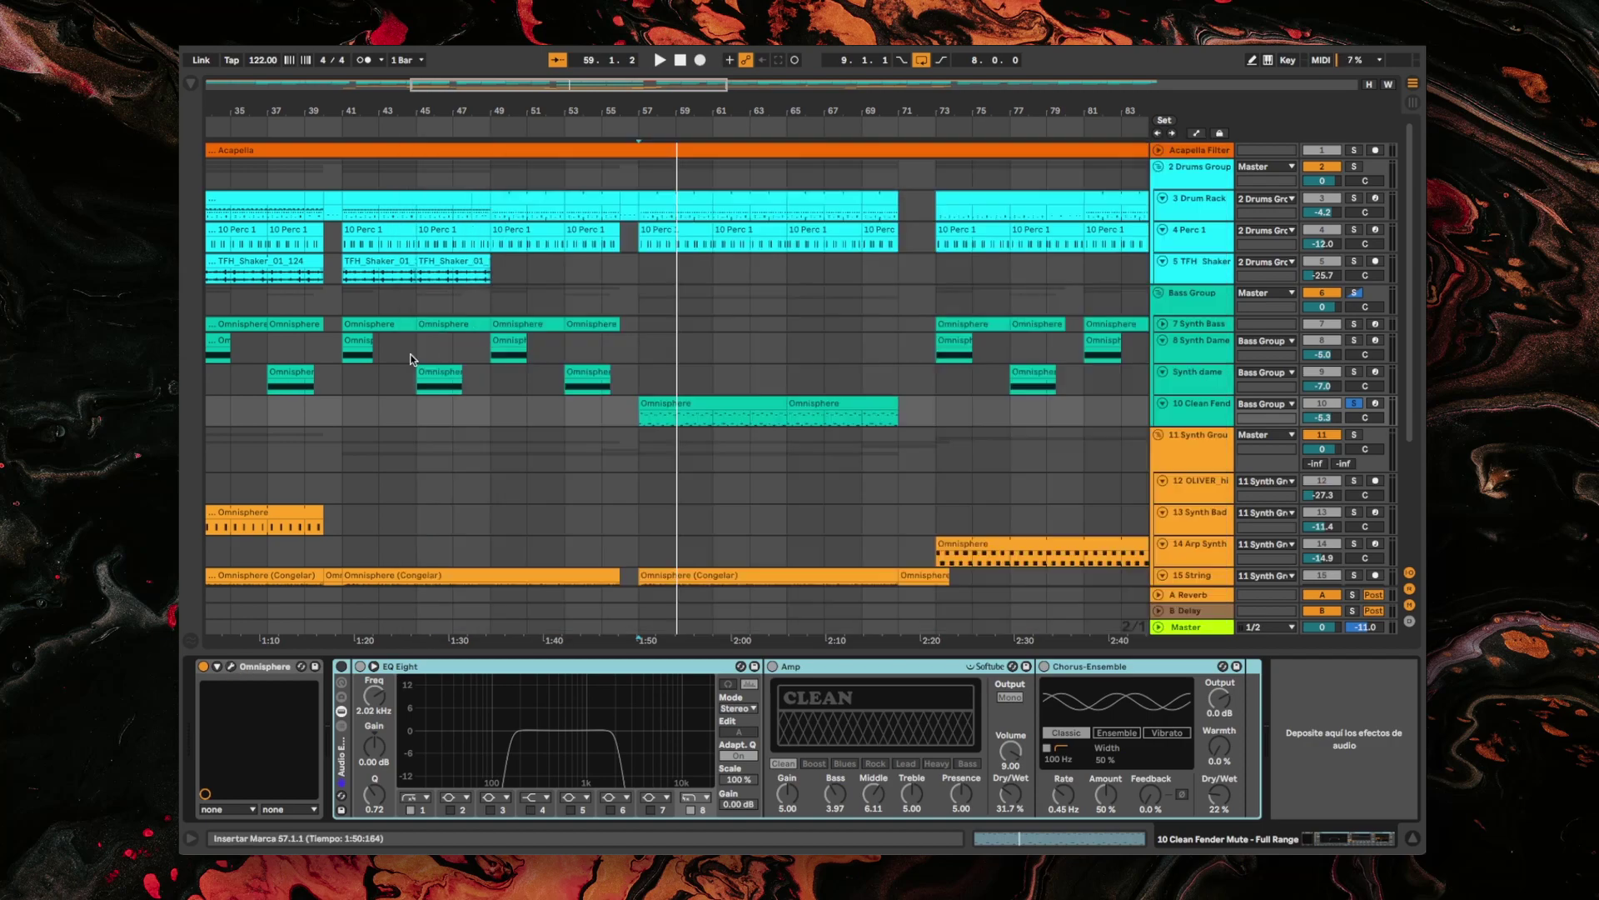
# Re-enable the Audio Effect Rack on the Clean Fender track and examine its EQ Eight, Amp and Chorus-Ensemble.
pyautogui.click(341, 668)
pyautogui.click(577, 735)
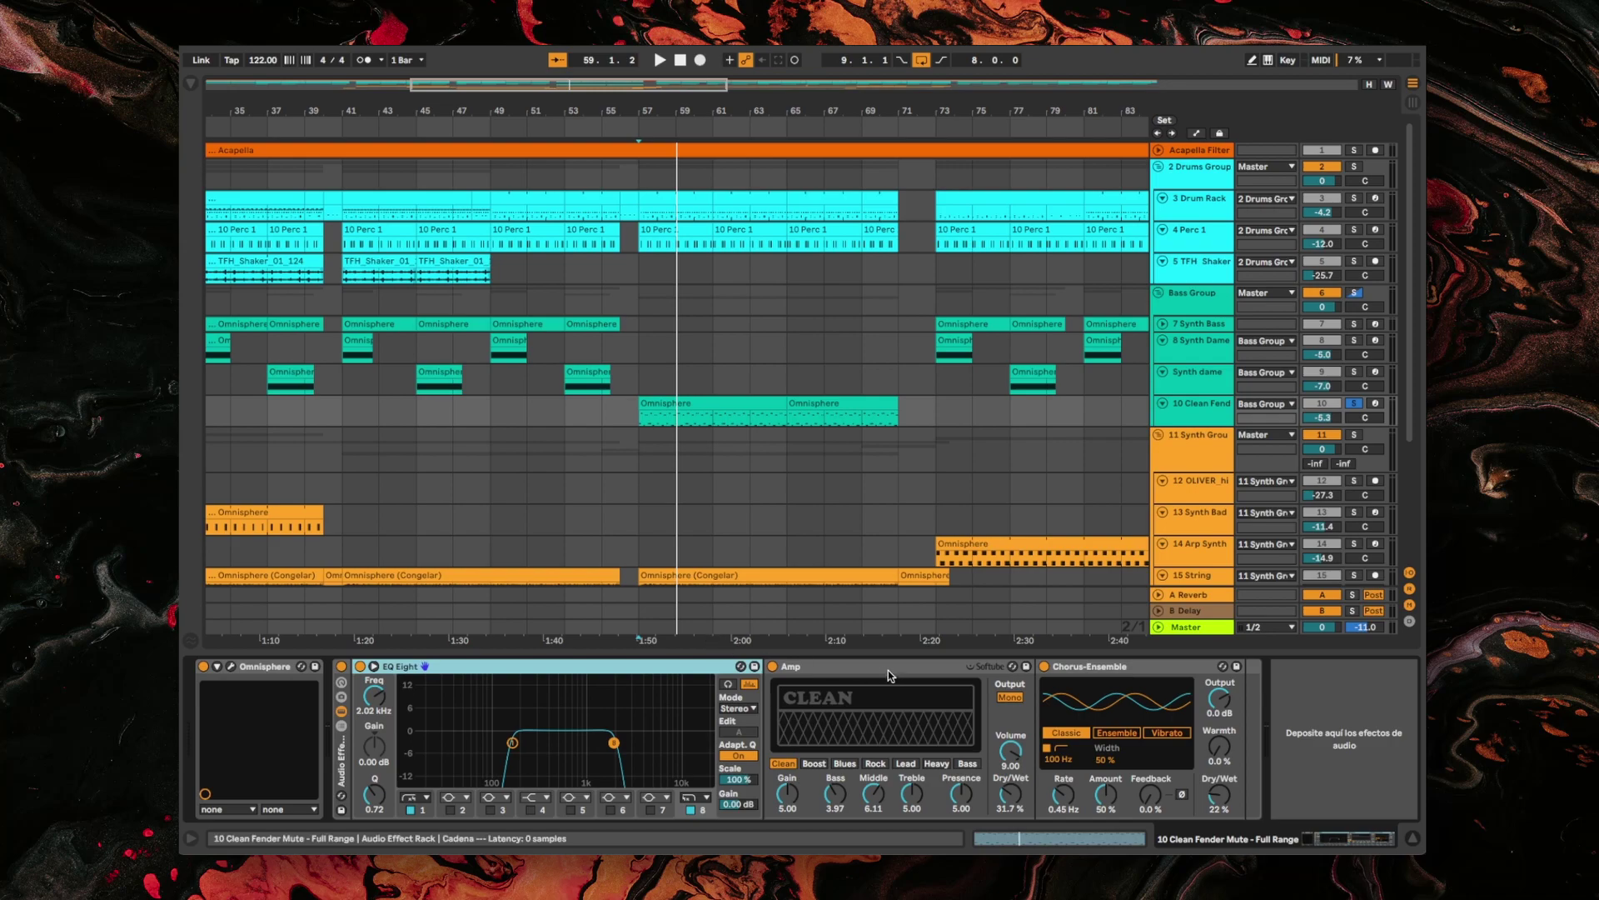
pyautogui.click(829, 694)
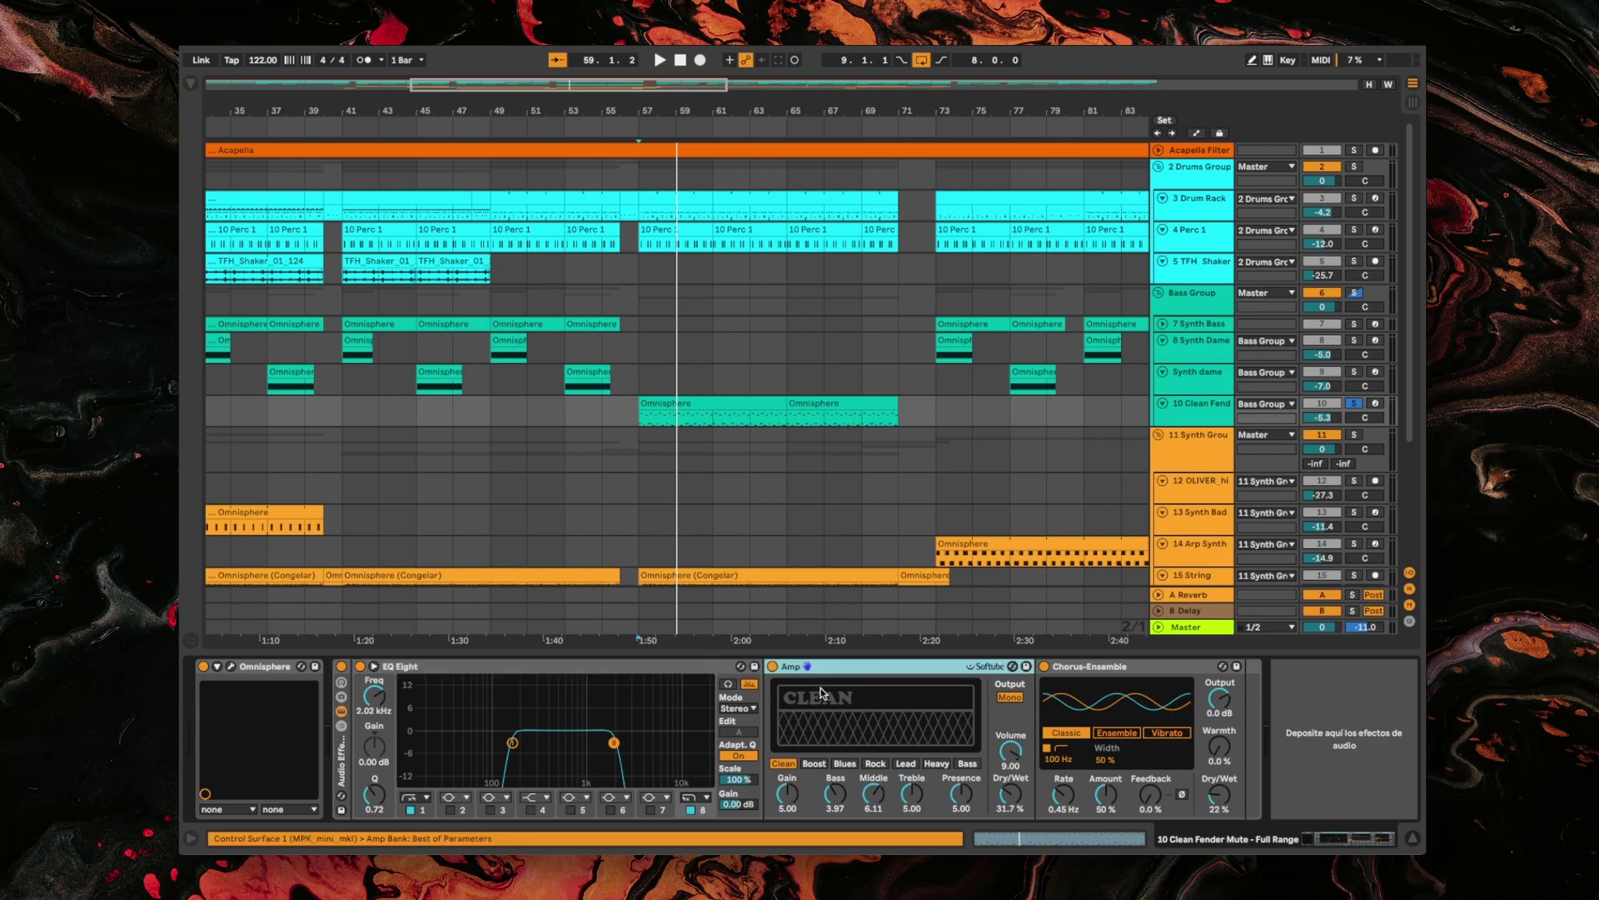
pyautogui.click(1097, 670)
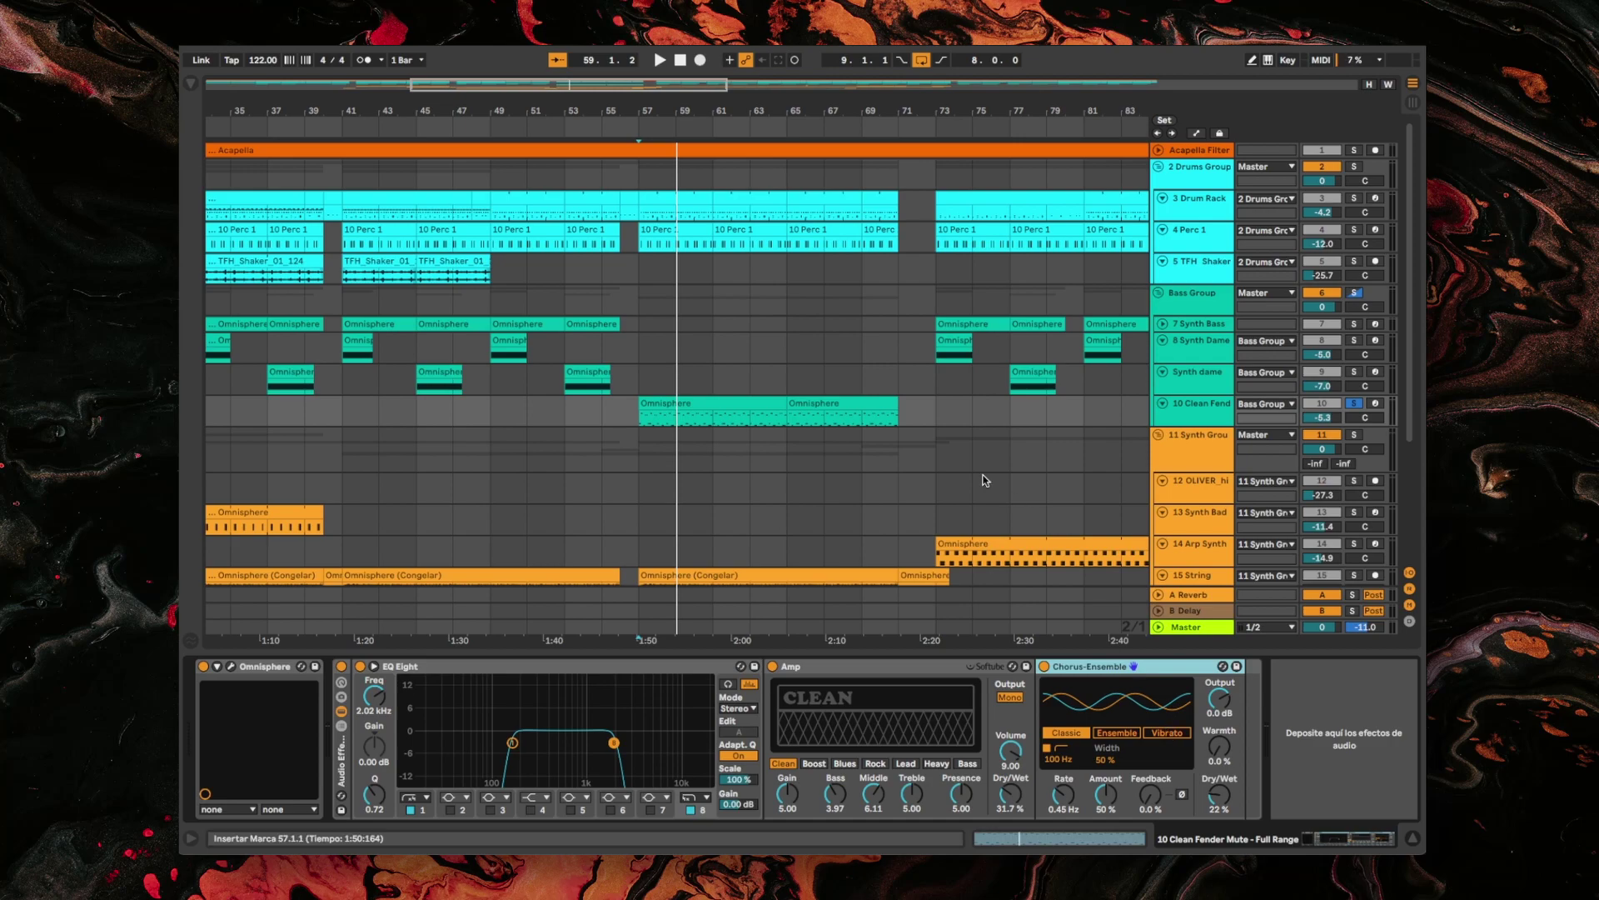
# Compare the Clean Fender bass with its rack bypassed and enabled, and toggle the Drums Group solo to hear both together.
pyautogui.click(341, 667)
pyautogui.press('space')
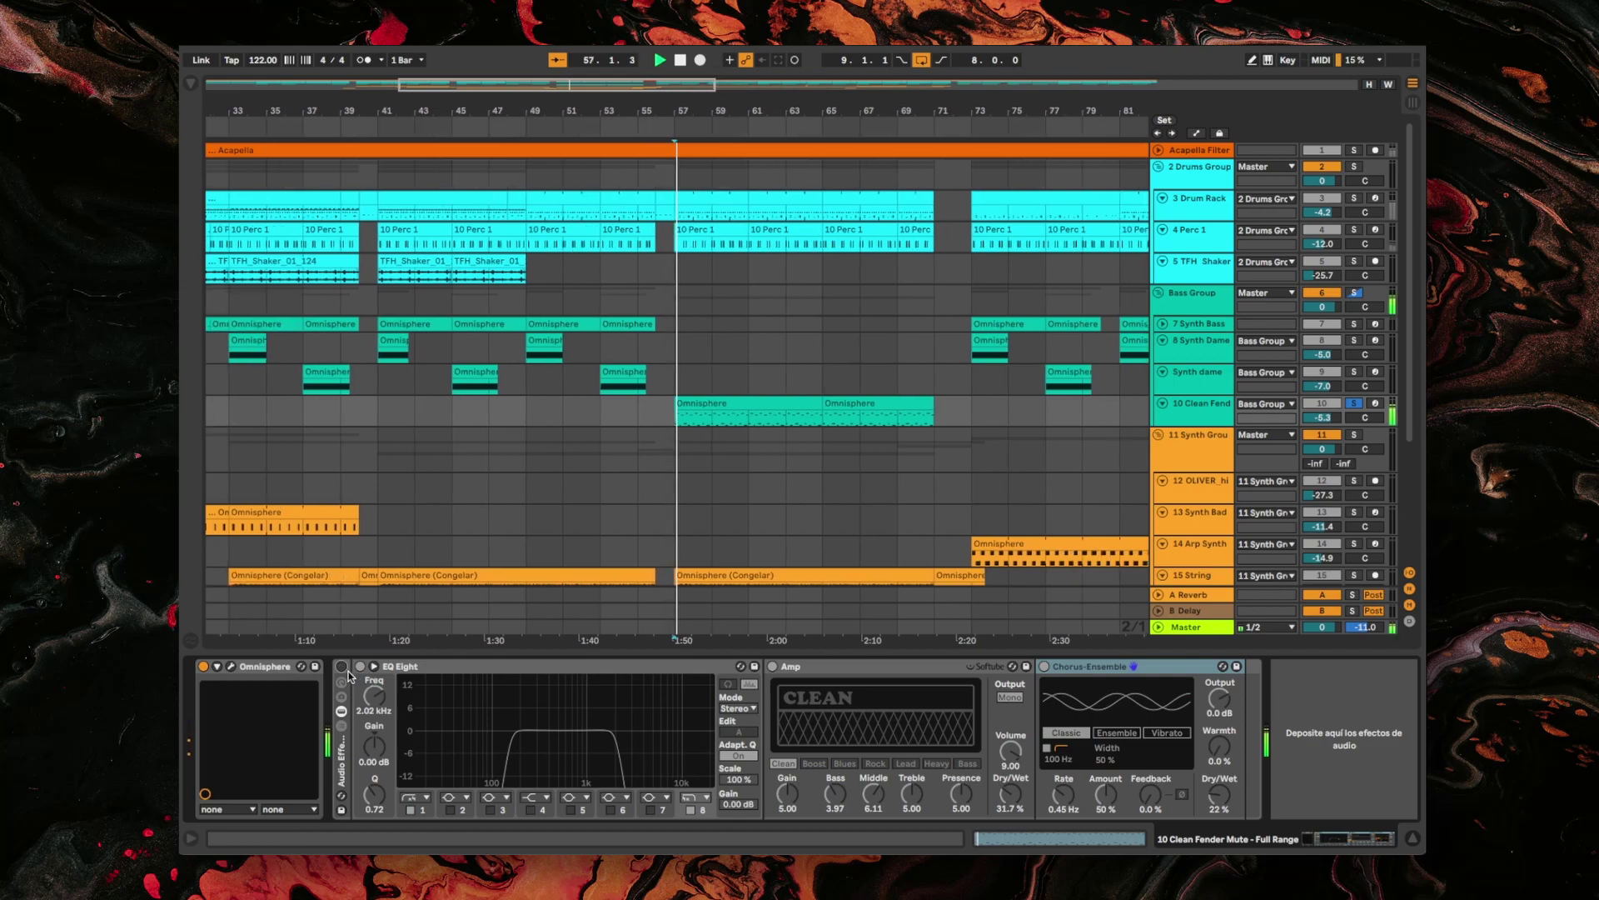
pyautogui.click(342, 667)
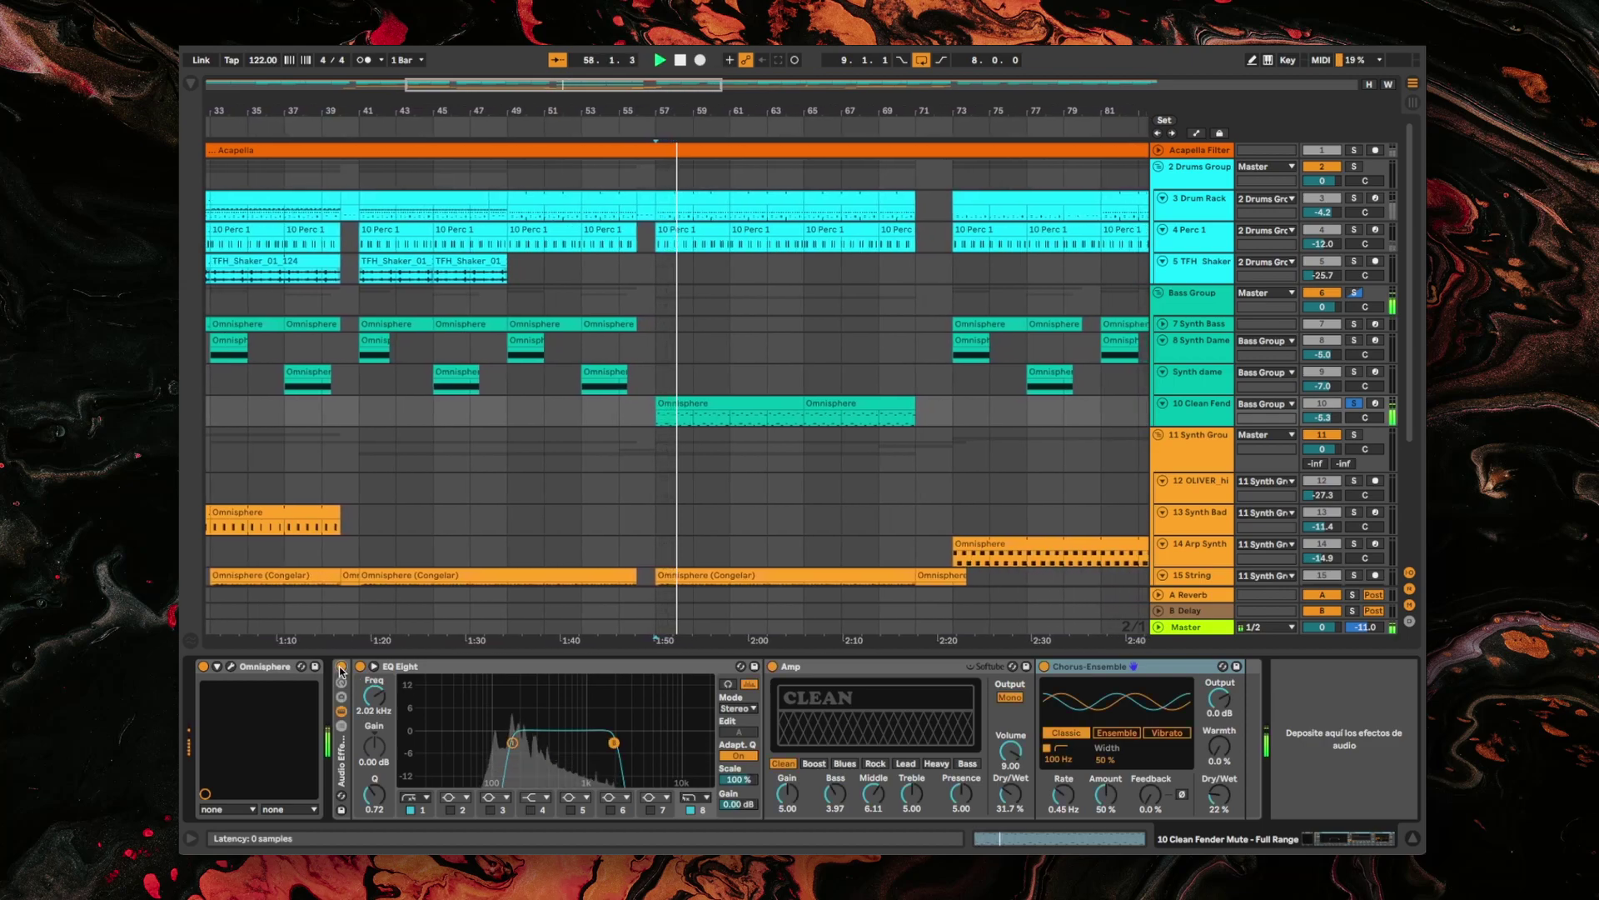
pyautogui.click(1356, 168)
pyautogui.click(1359, 168)
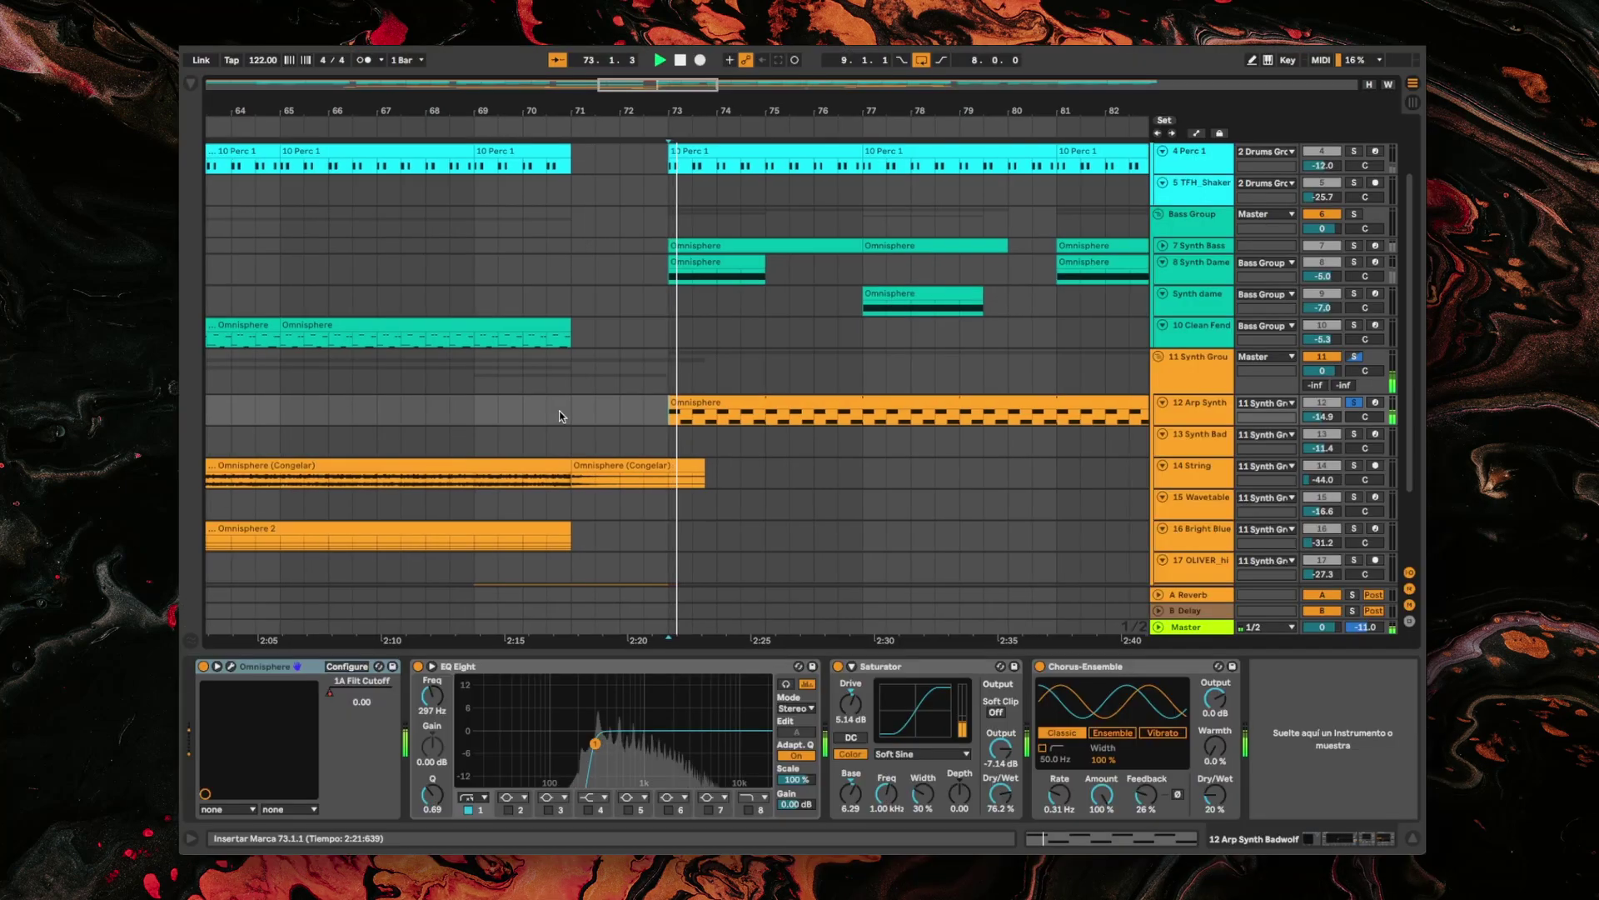
# Unsolo the 12 Arp Synth Badwolf track during playback to hear it within the full mix.
pyautogui.scroll(2, 1260, 440)
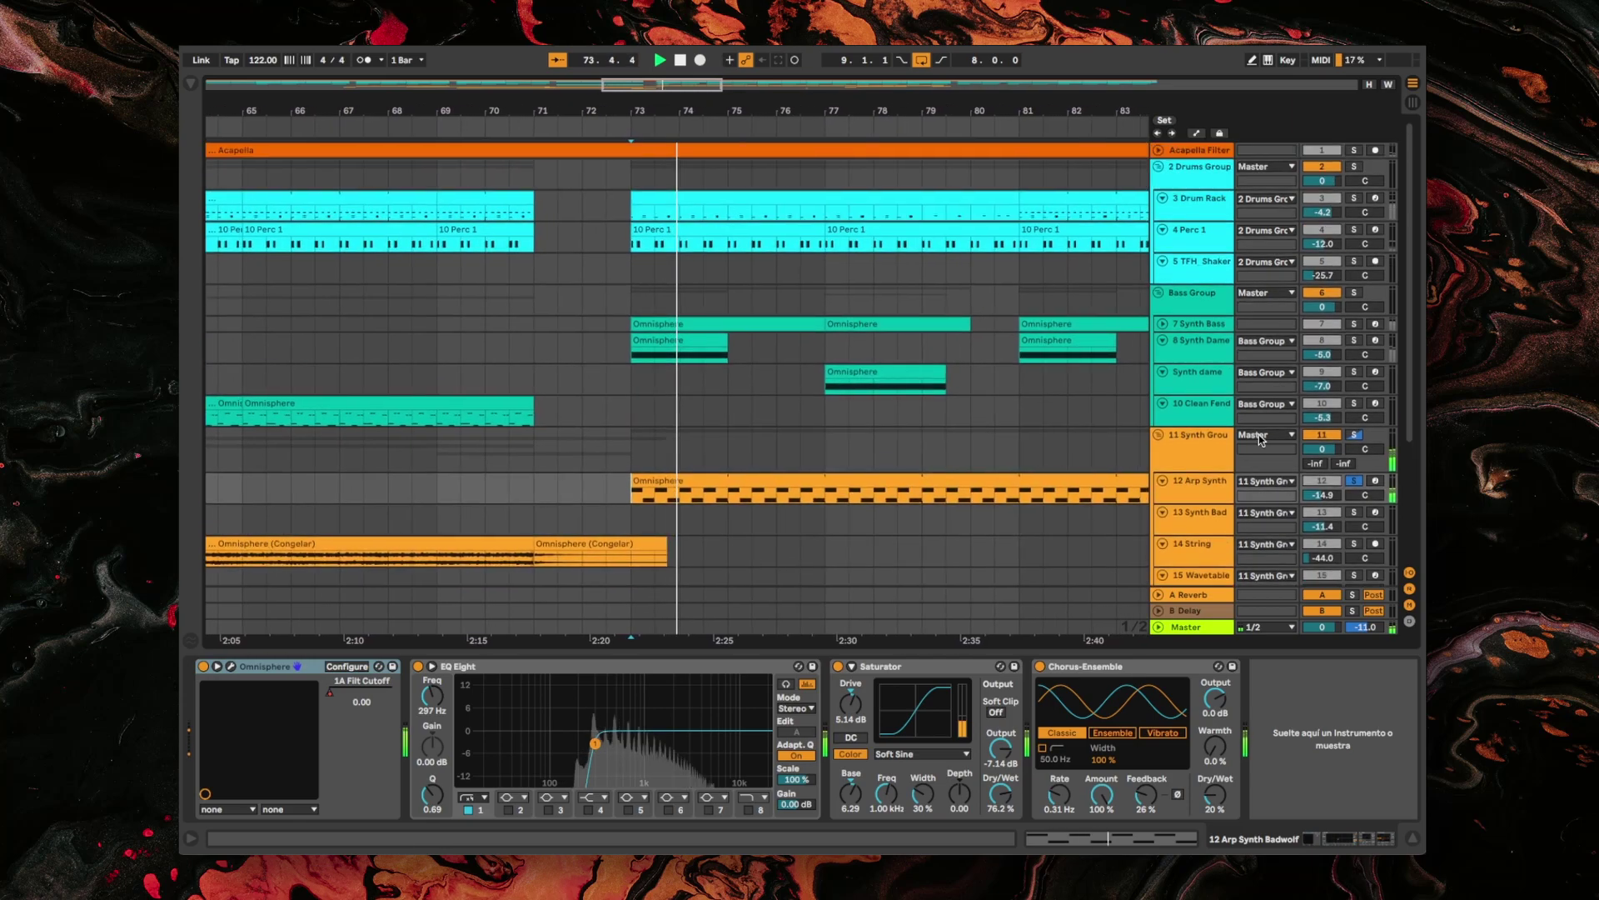
pyautogui.click(1355, 482)
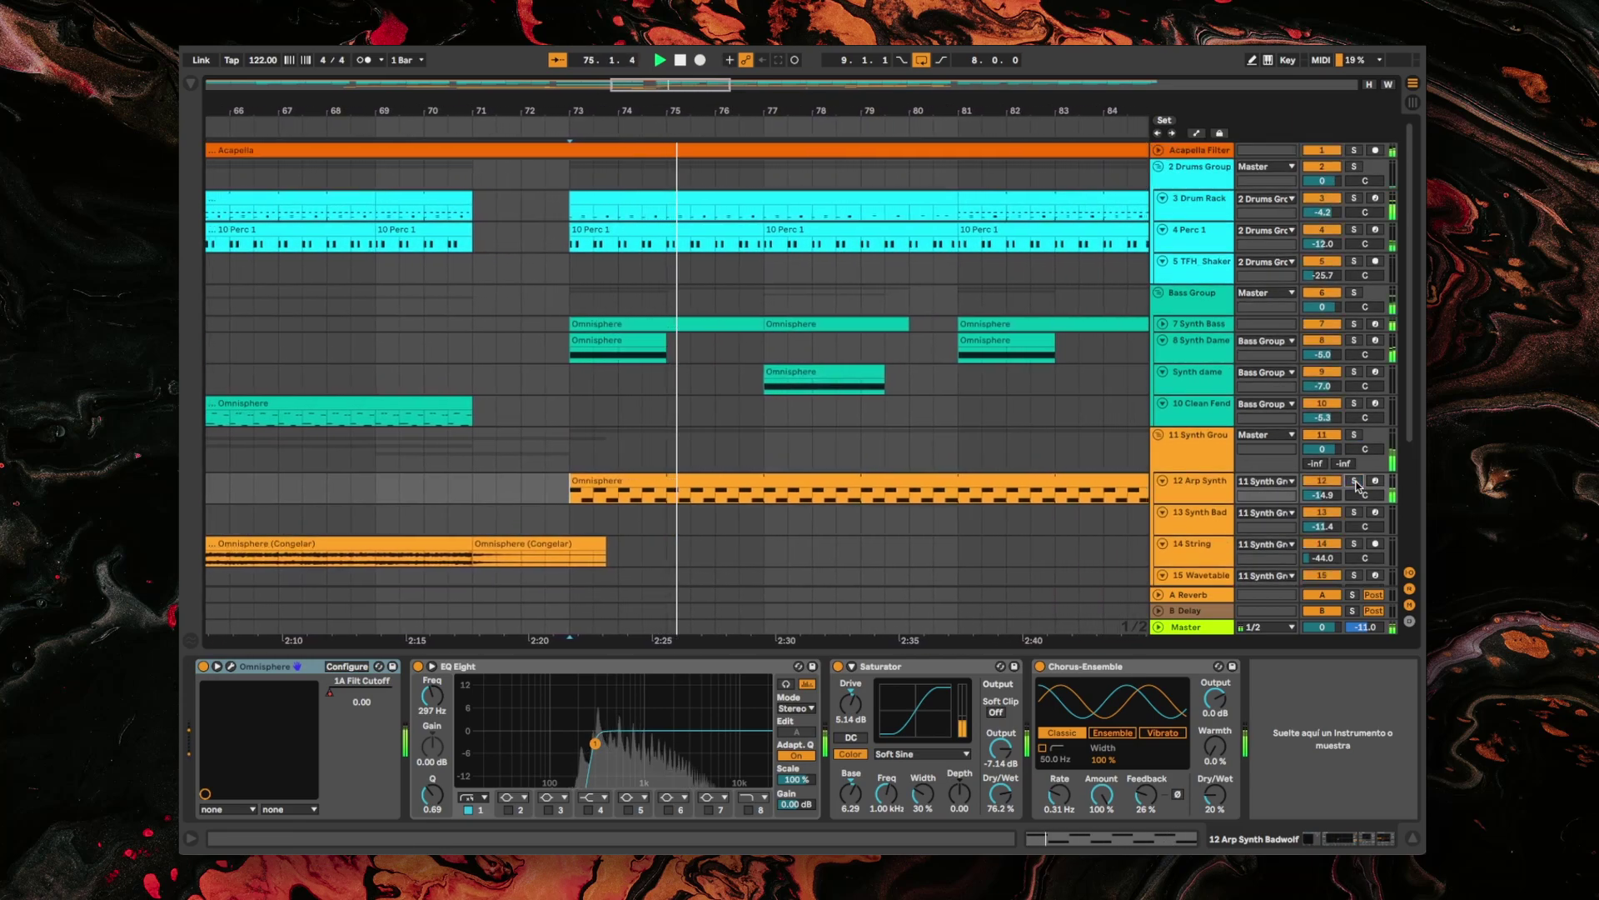
pyautogui.scroll(-2, 737, 468)
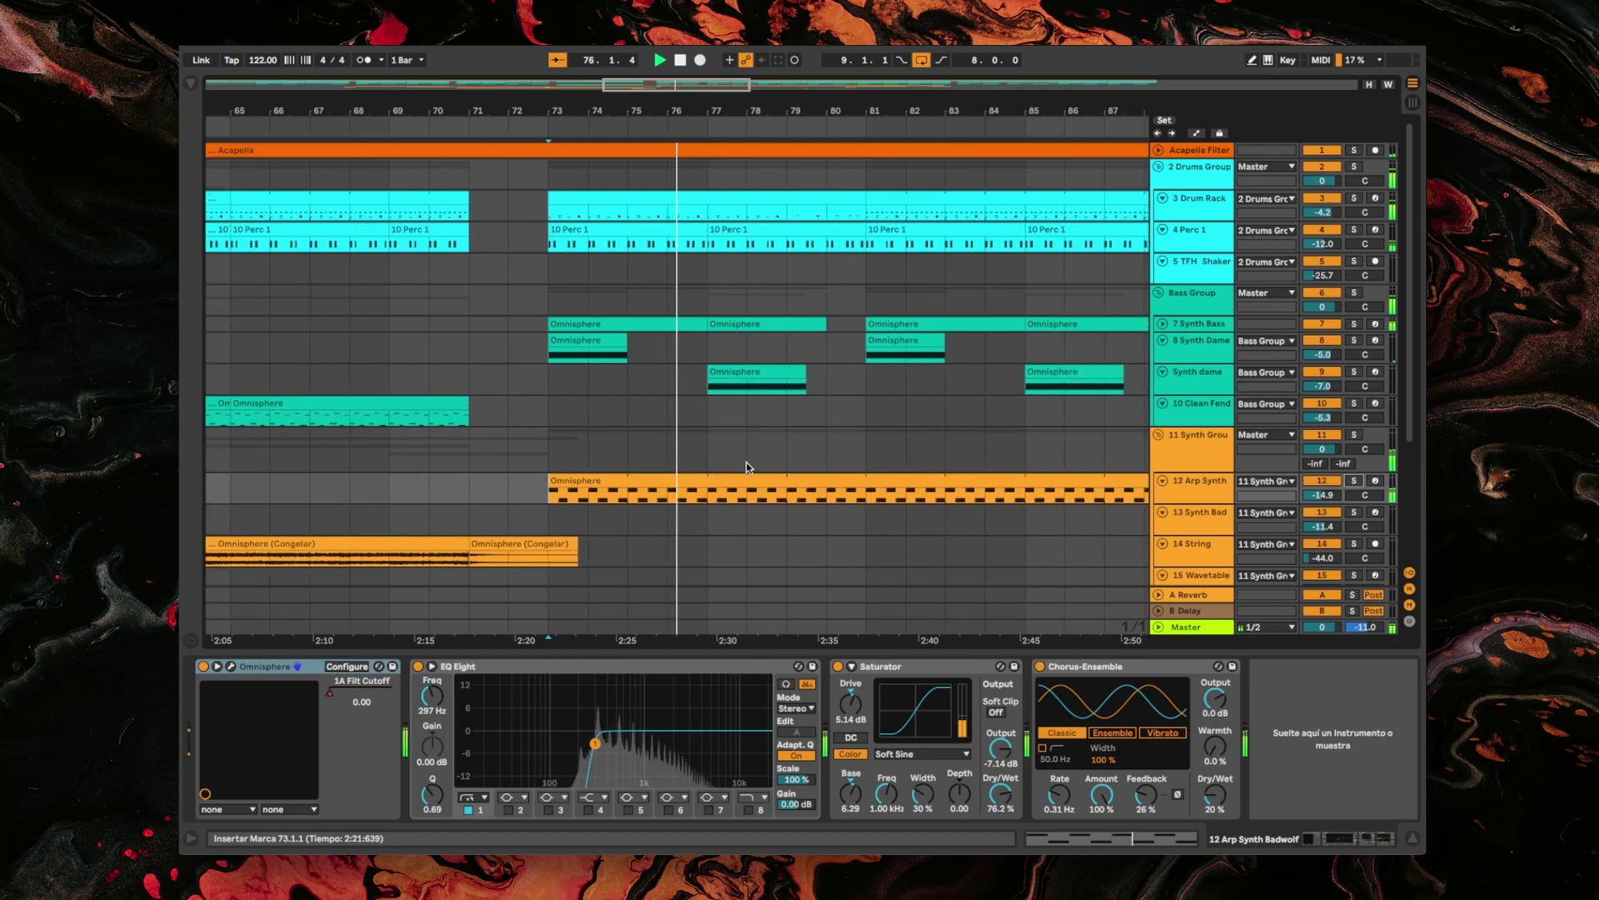
pyautogui.hscroll(-2, 756, 468)
# Group the EQ Eight, Saturator and Chorus-Ensemble on 12 Arp Synth Badwolf into an Audio Effect Rack.
pyautogui.click(741, 668)
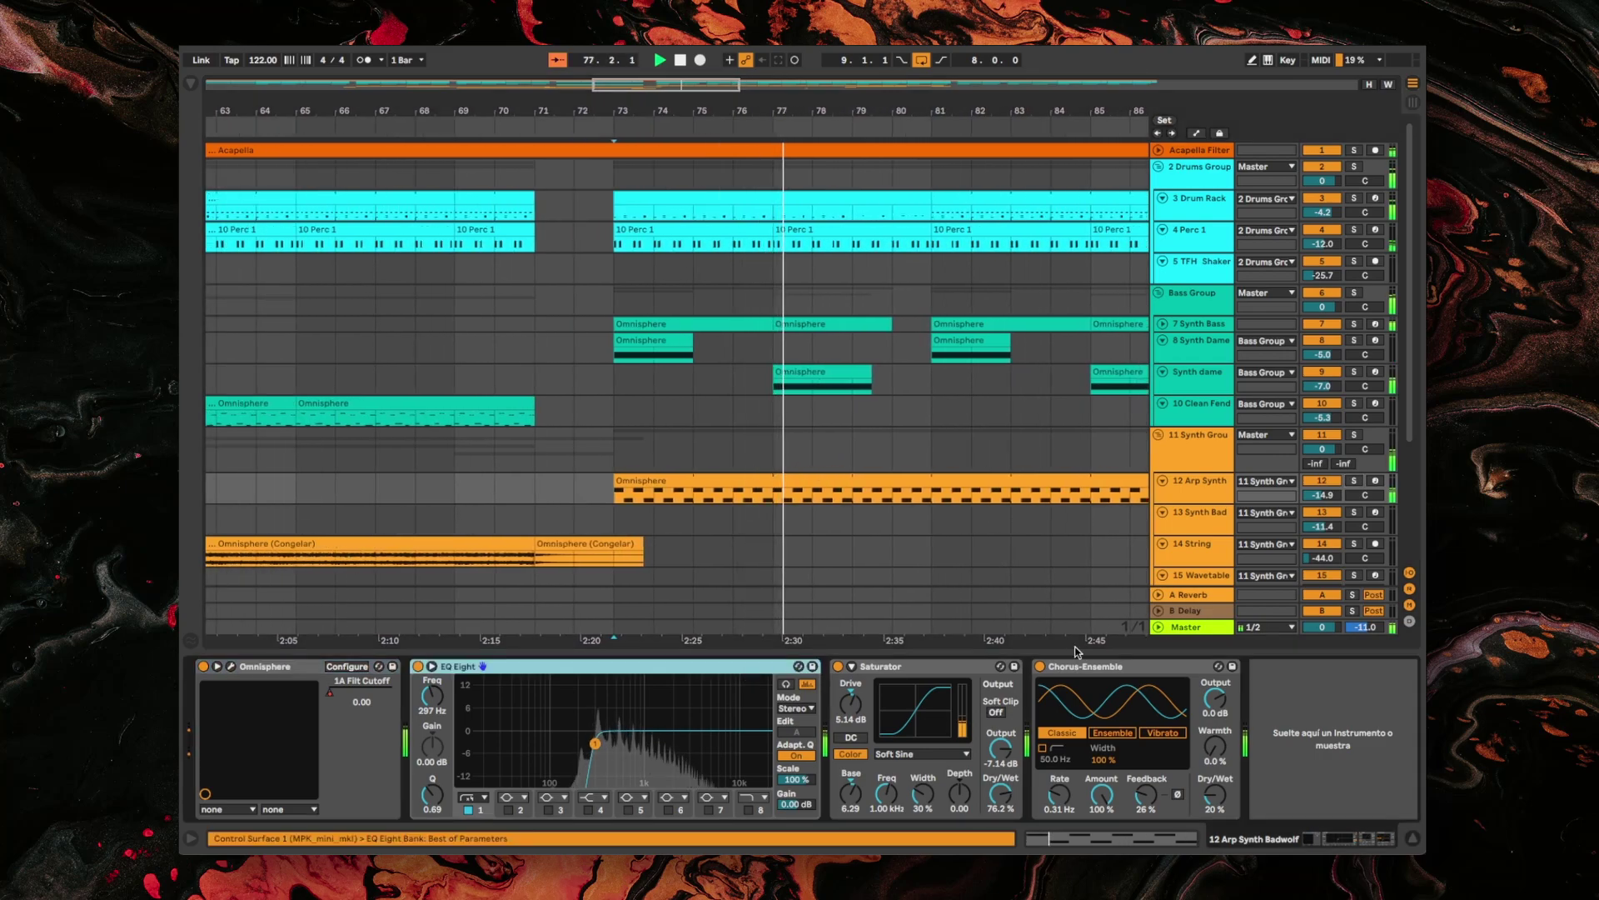
pyautogui.keyDown('shift'); pyautogui.click(1111, 668); pyautogui.keyUp('shift')
pyautogui.press('super+g')
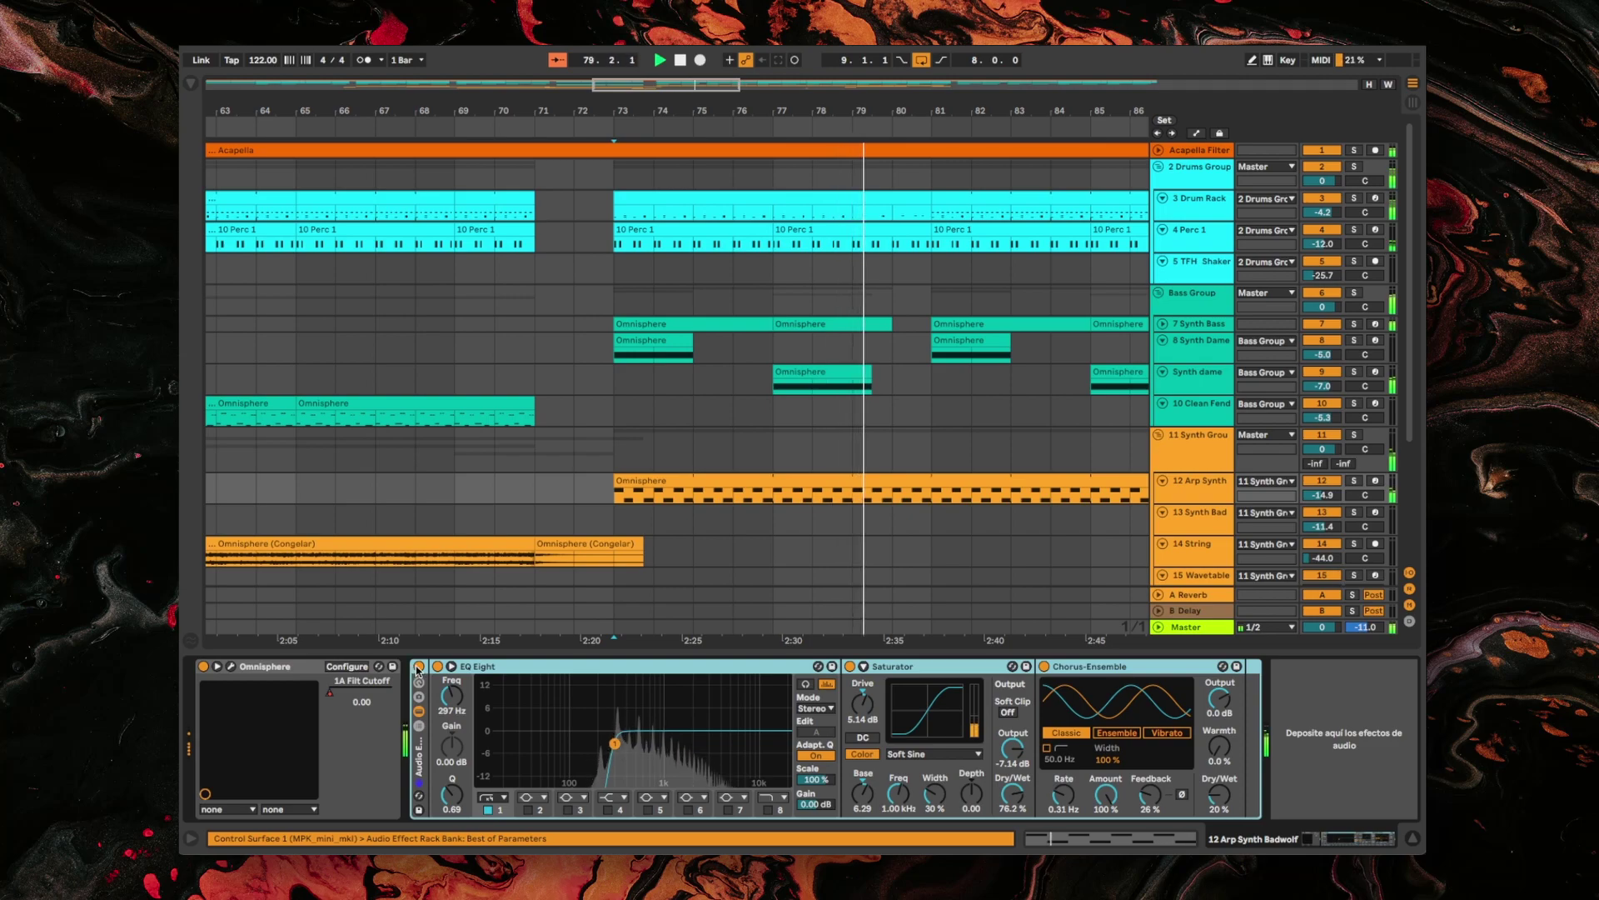
# Stop playback, bypass the Arp Synth Badwolf rack and show layers A and B of the Arp synth - Badwolf patch in Omnisphere.
pyautogui.scroll(-1, 697, 515)
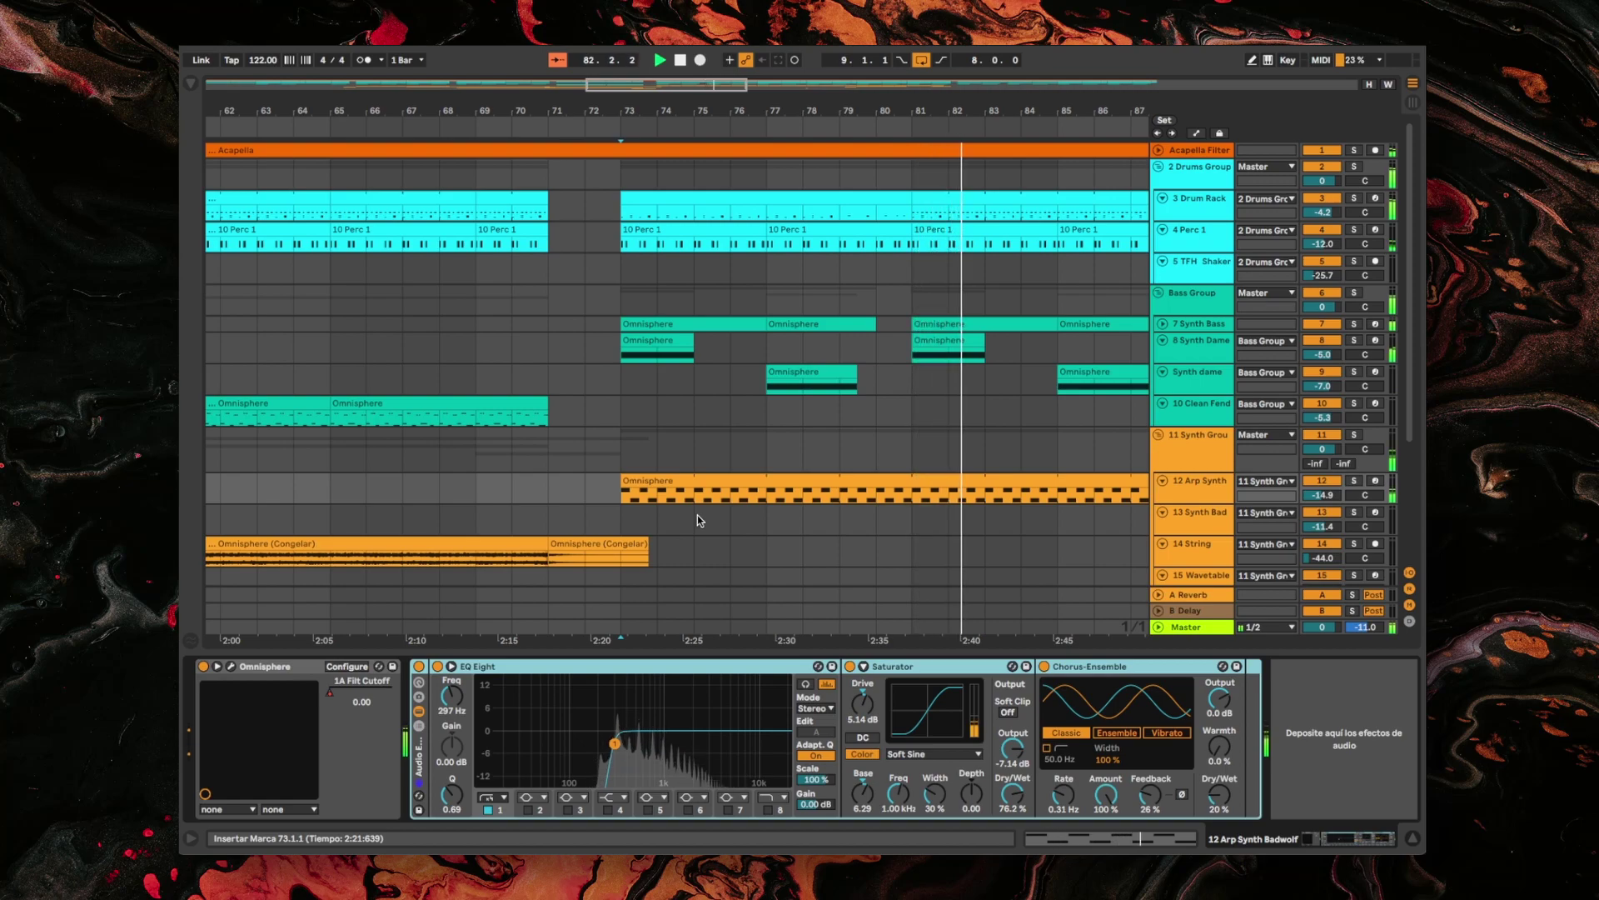
pyautogui.press('space')
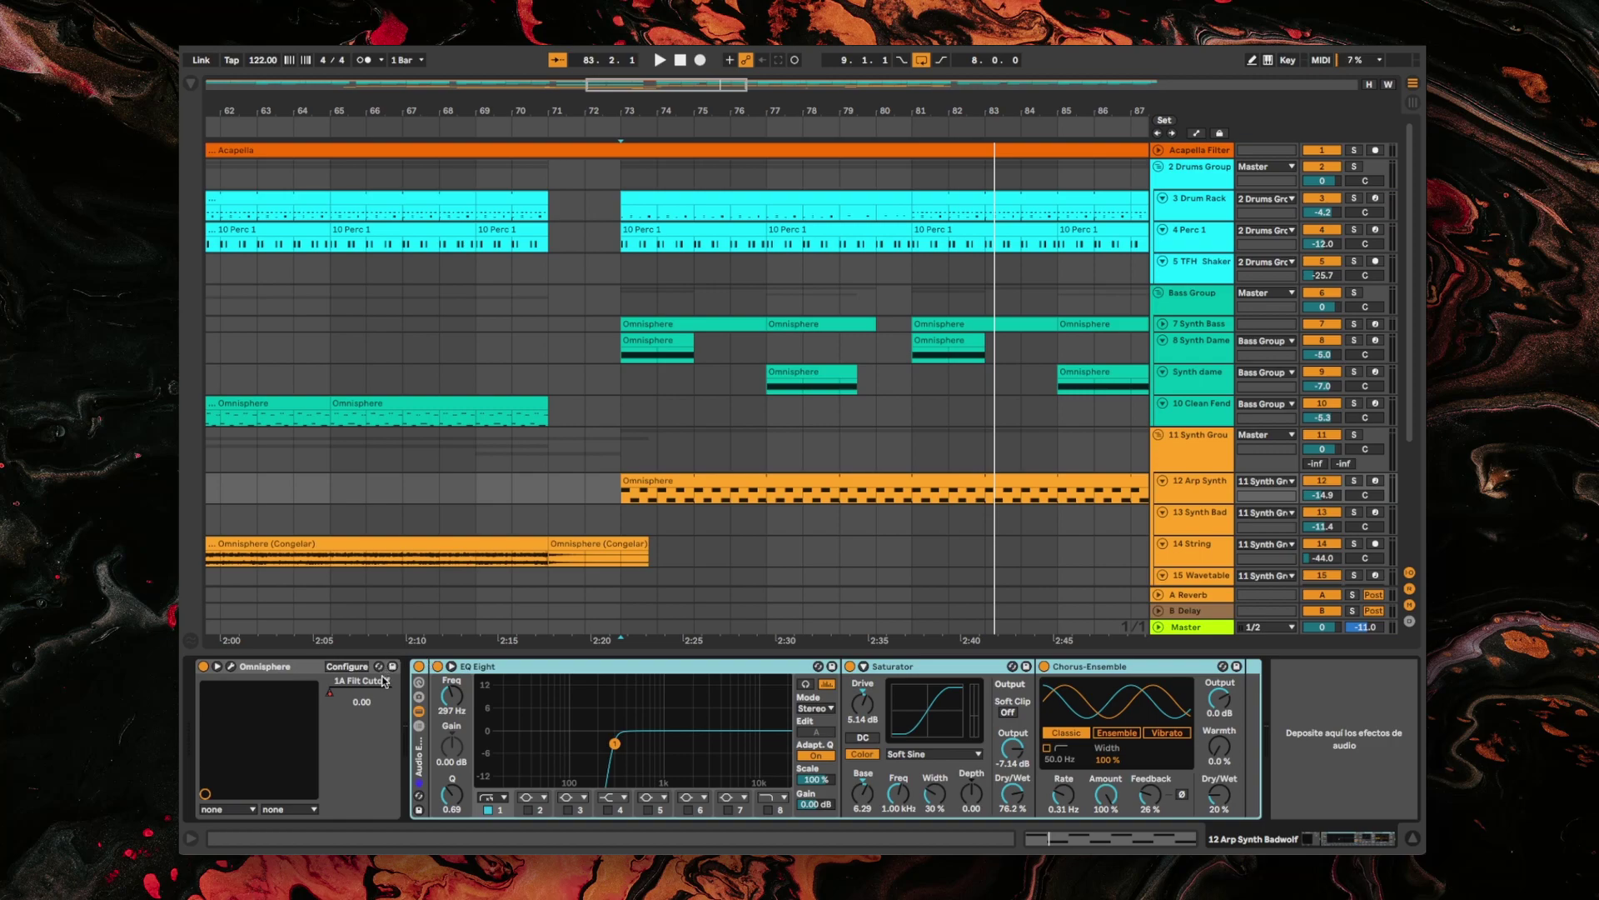
pyautogui.click(419, 667)
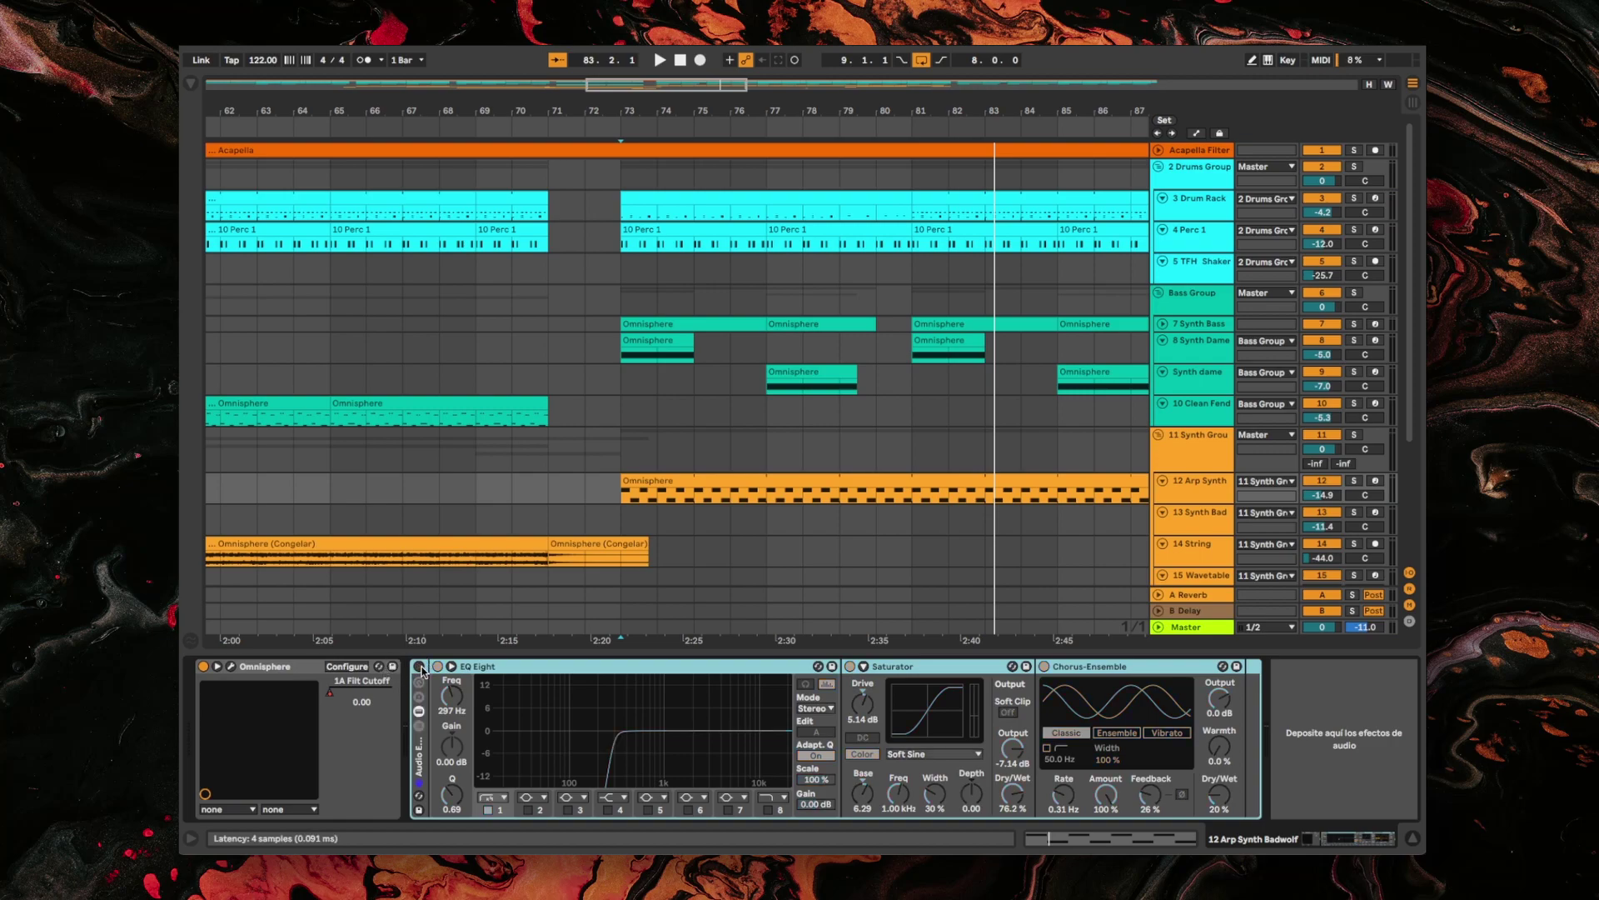
pyautogui.click(232, 667)
pyautogui.click(810, 310)
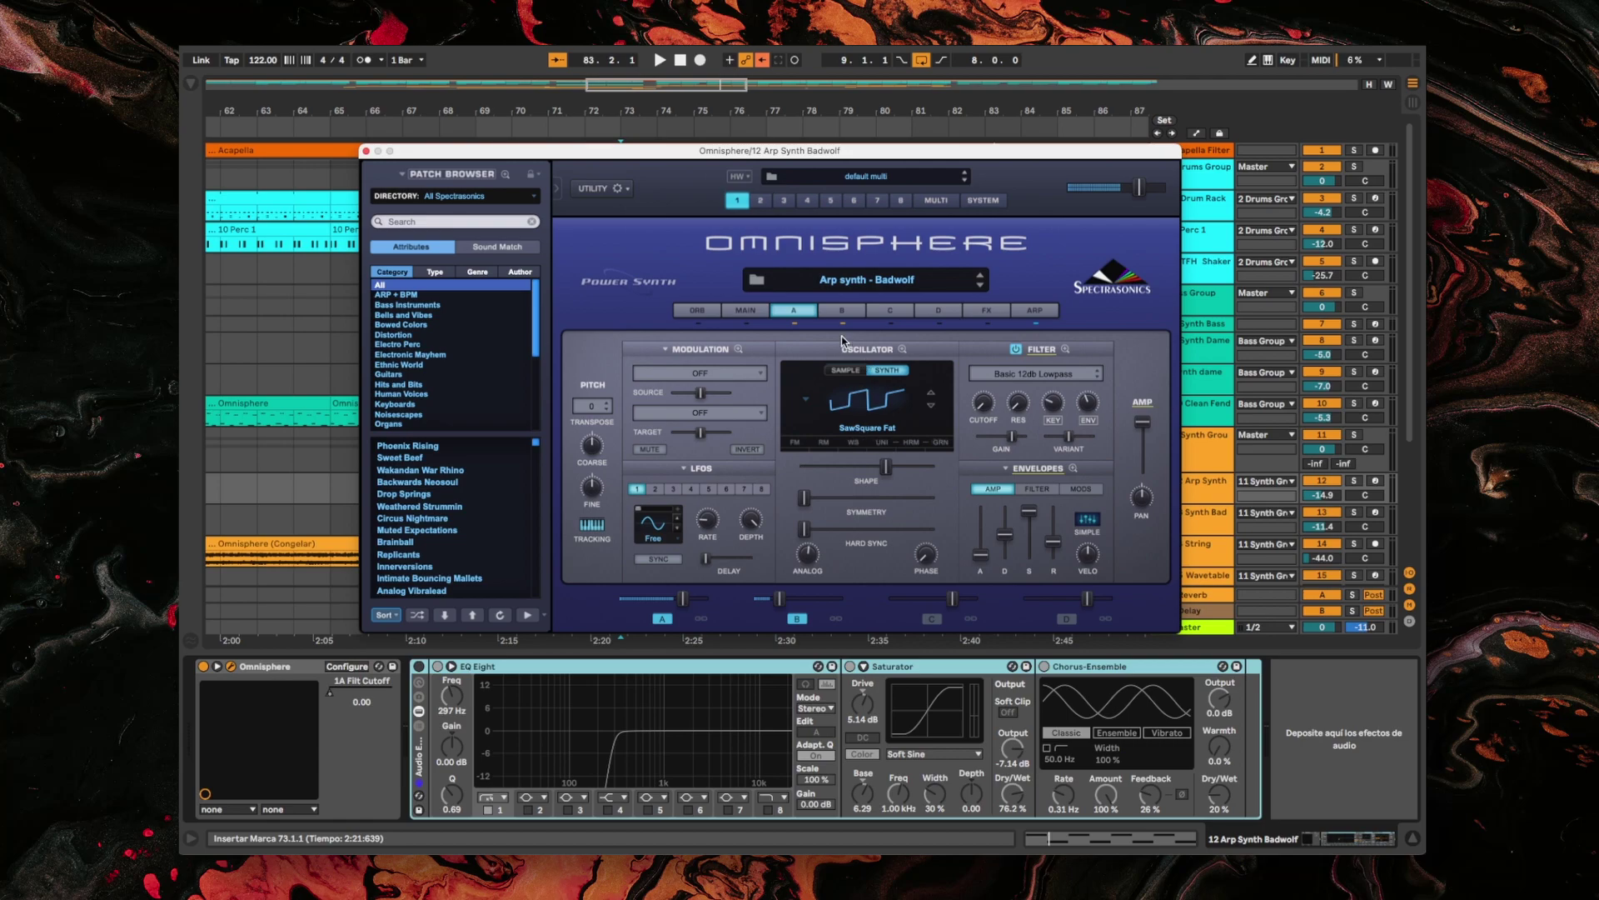
pyautogui.click(846, 310)
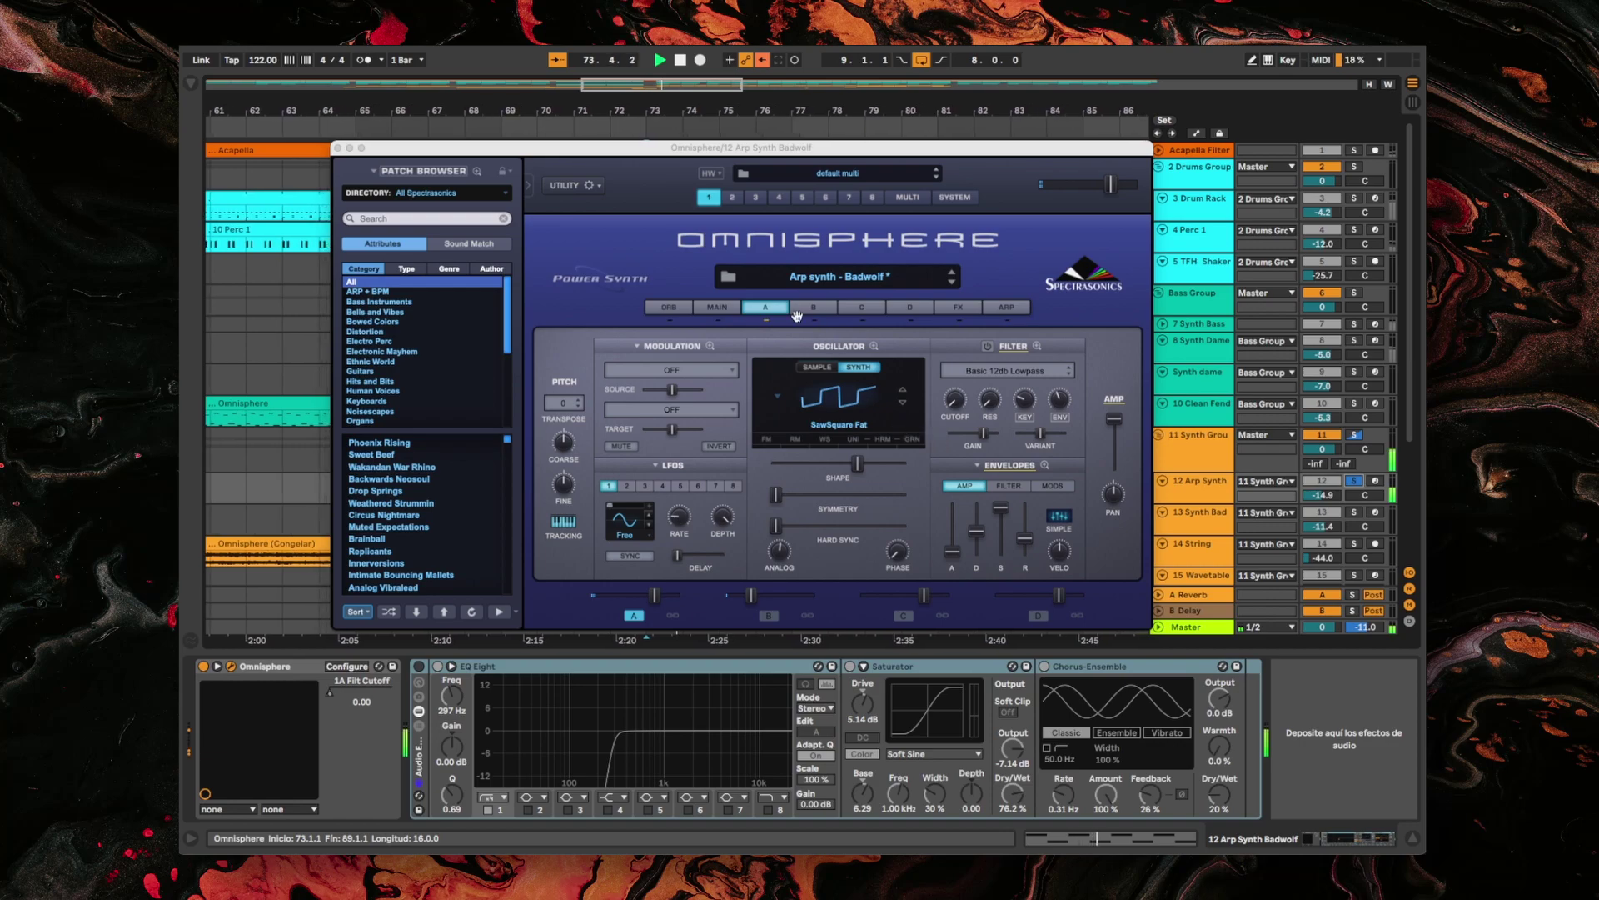
# Show layers B and A, the filter envelope and the arpeggiator of the Arp synth - Badwolf patch, and play it.
pyautogui.click(816, 309)
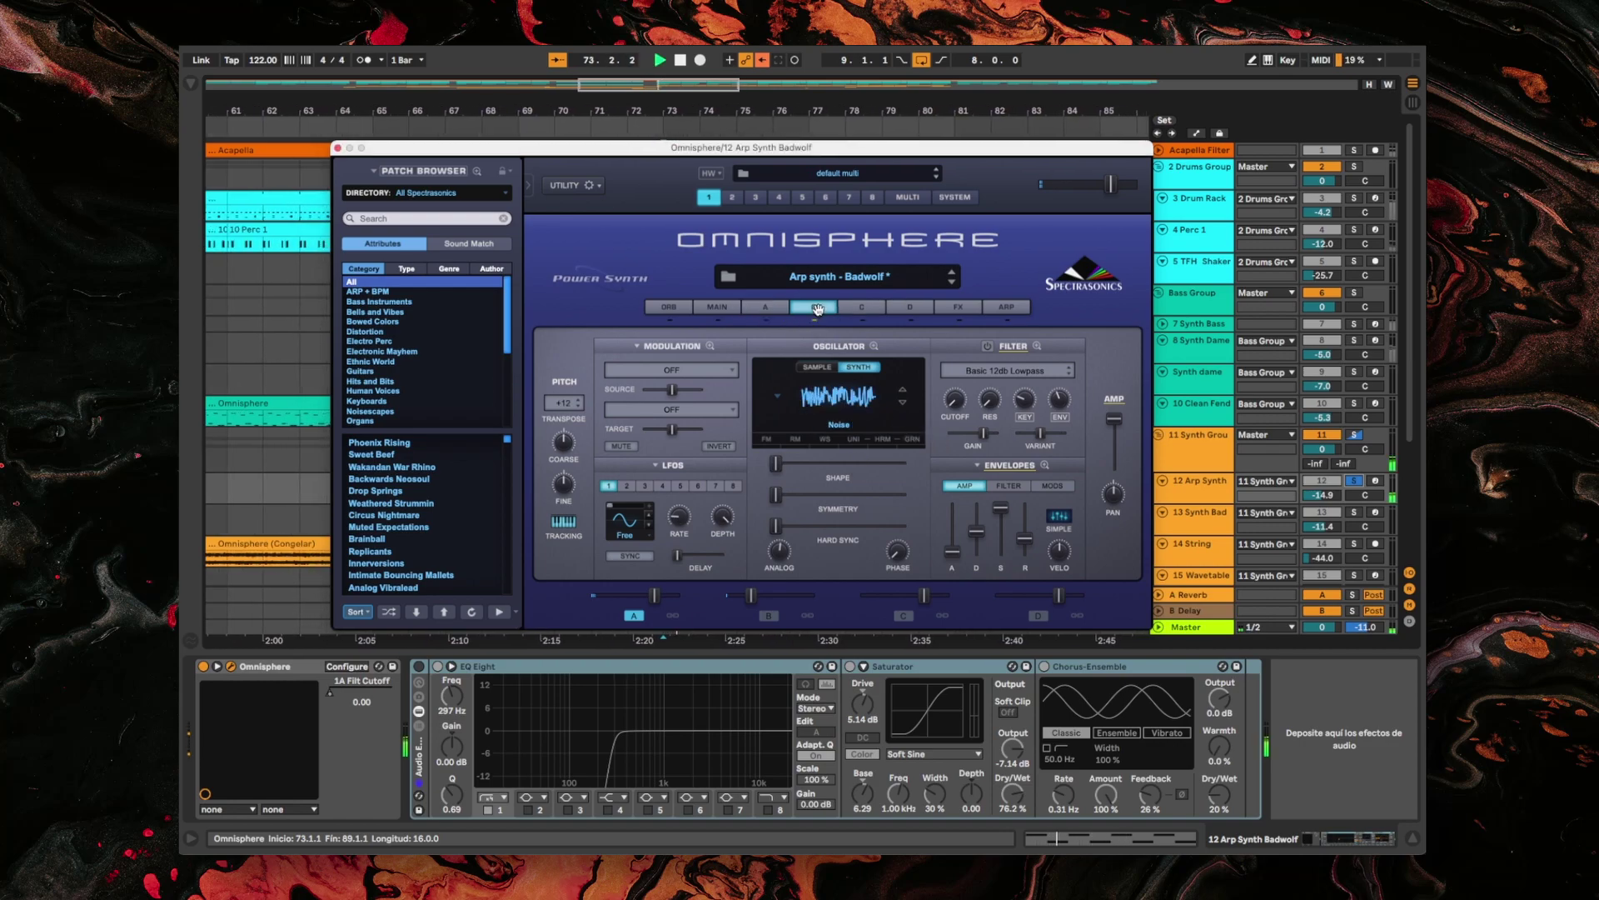
pyautogui.click(768, 309)
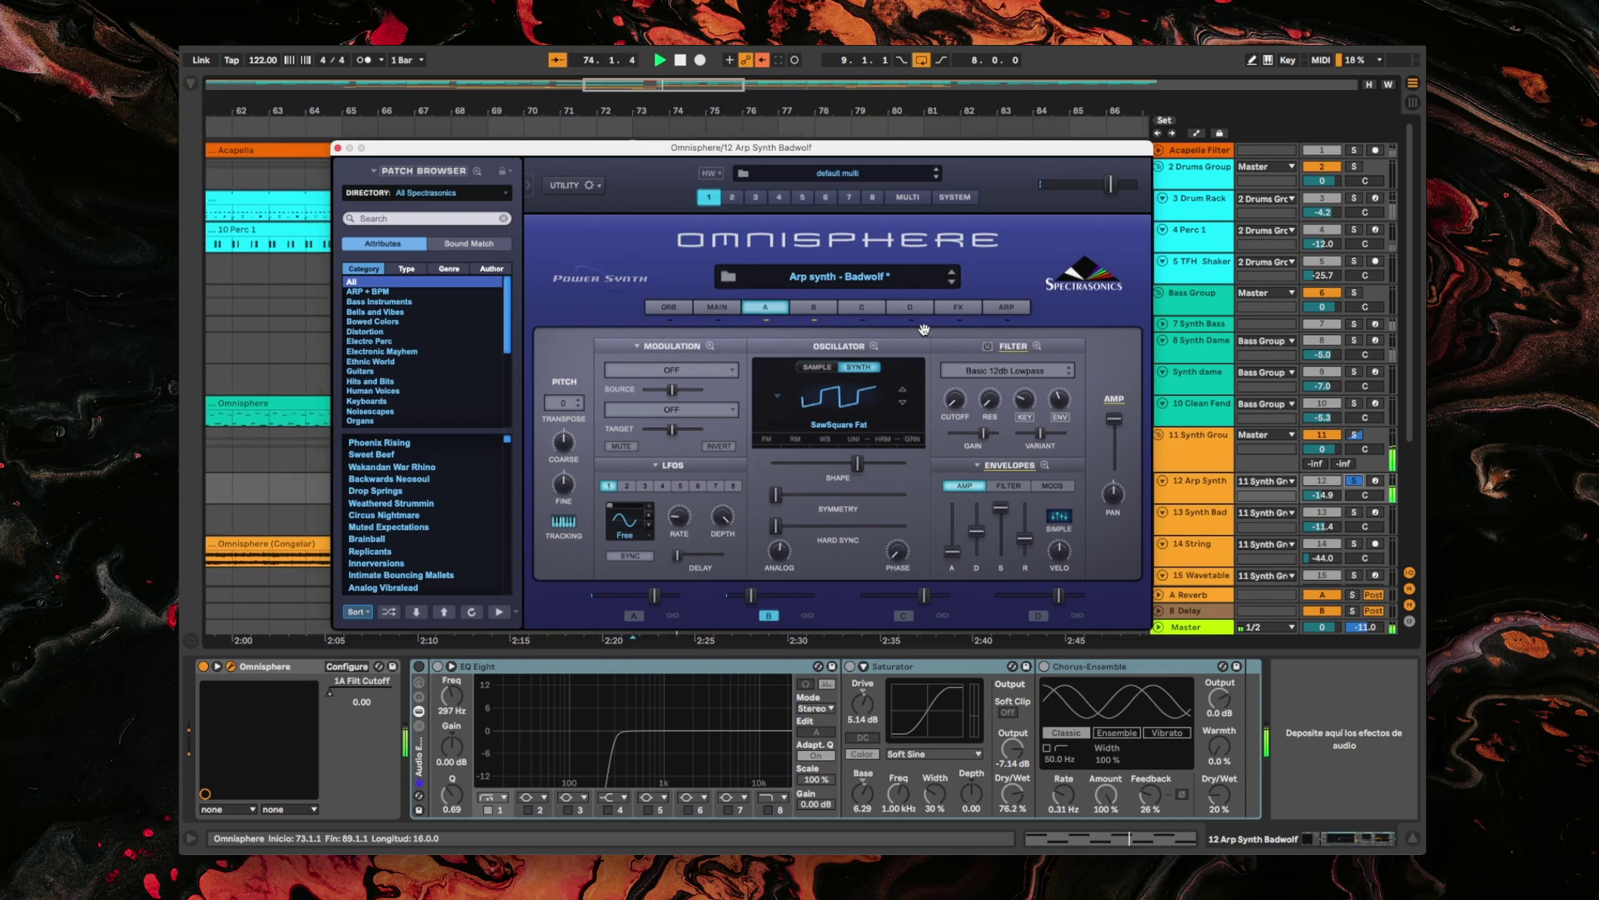
pyautogui.click(1009, 486)
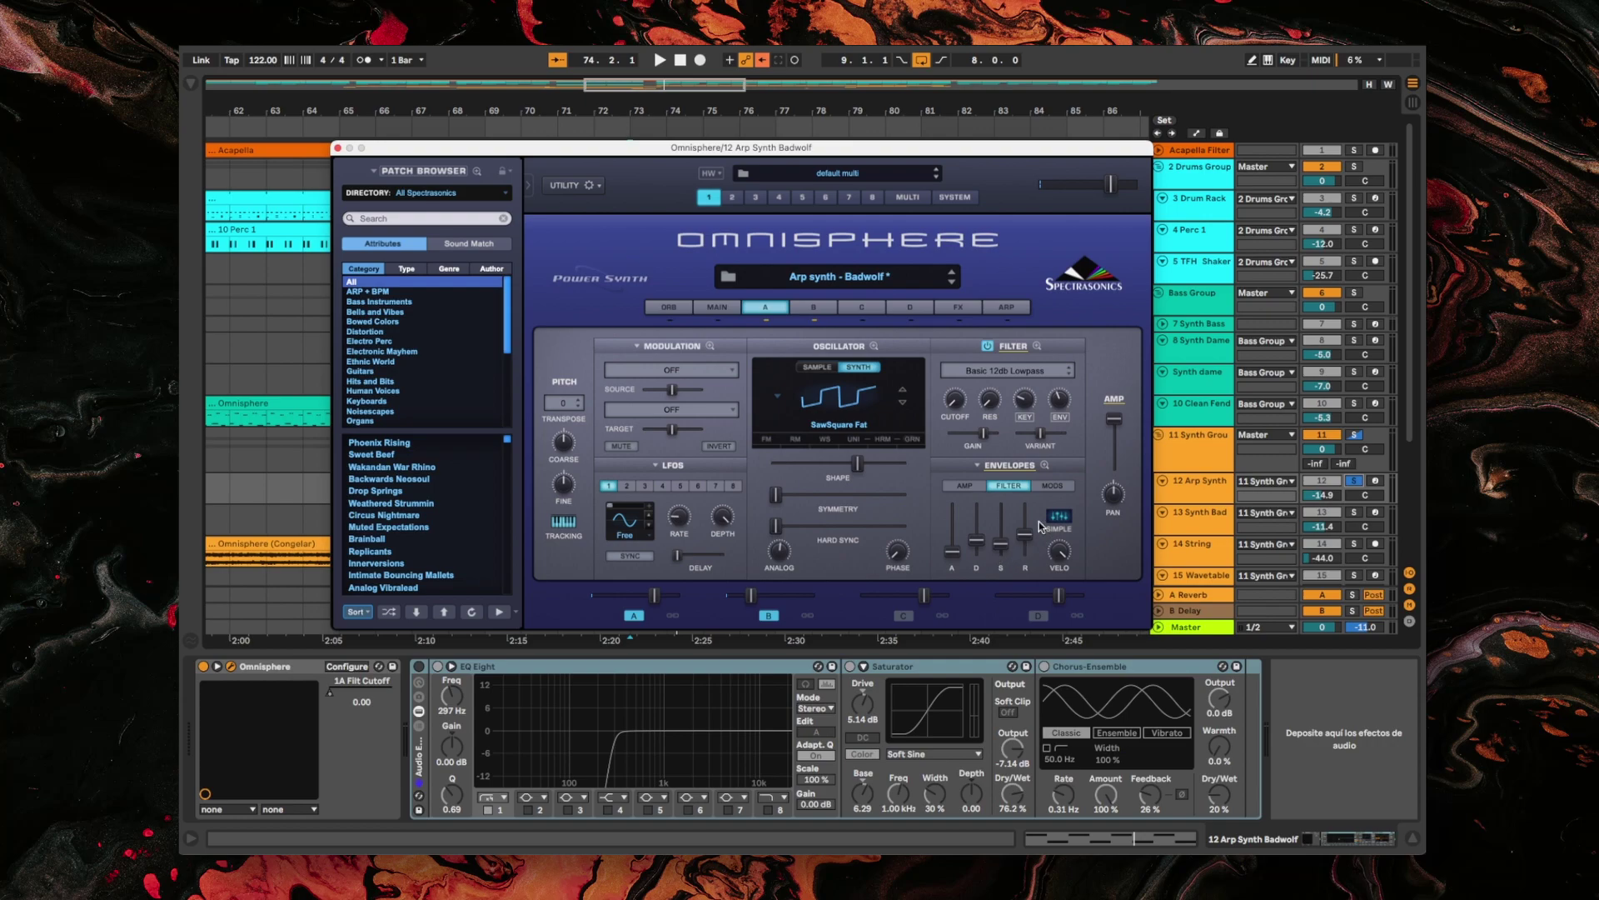
pyautogui.click(1006, 308)
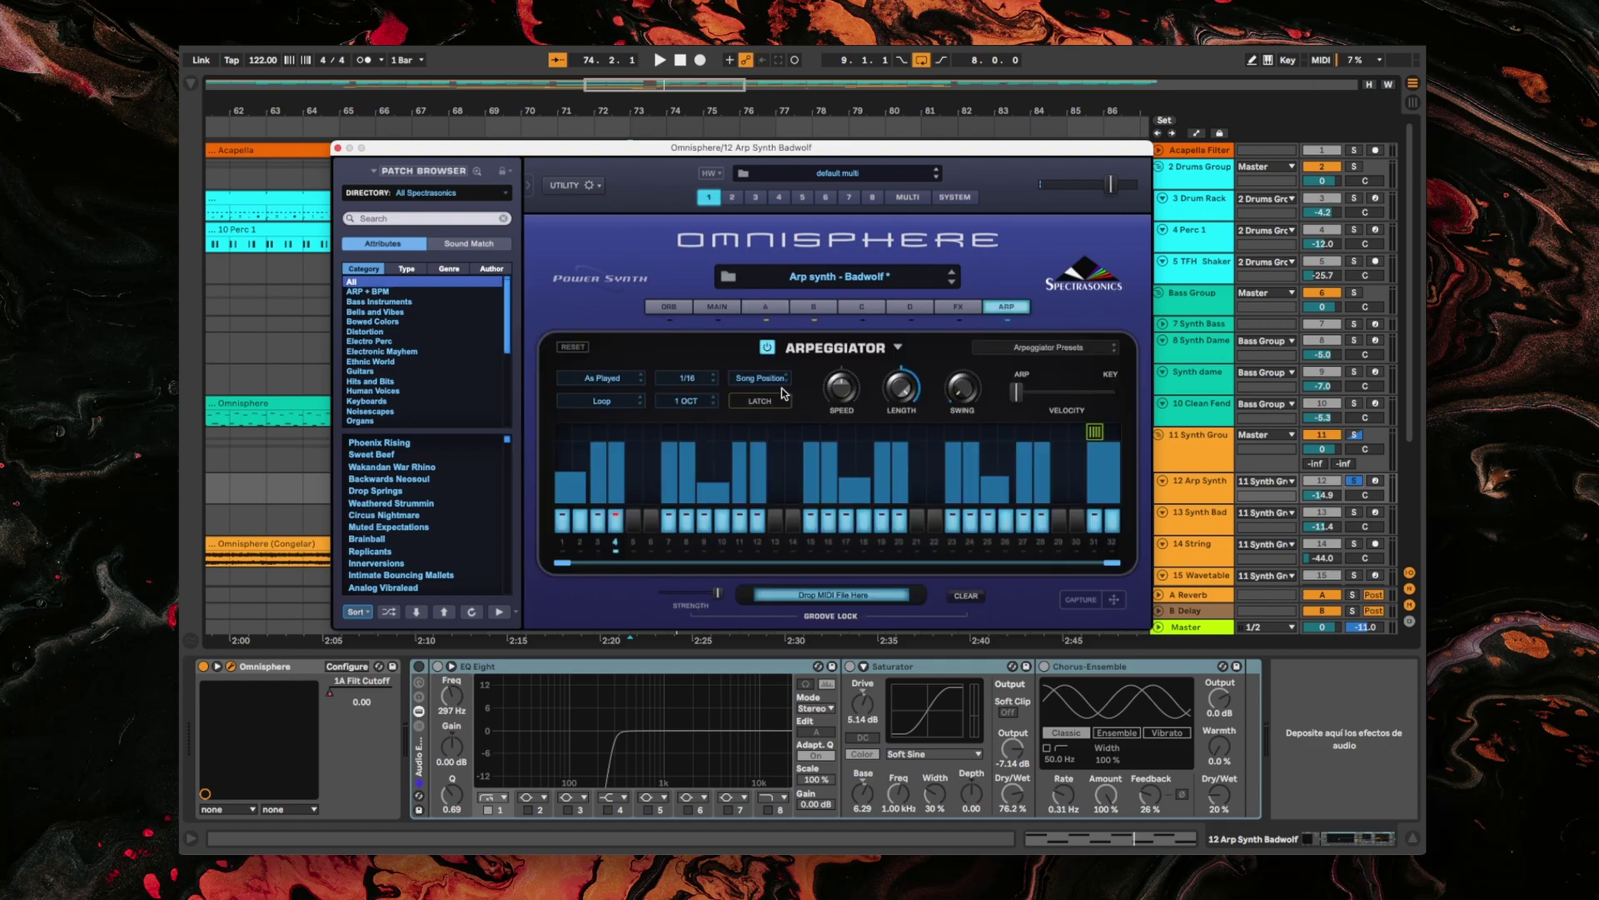
pyautogui.press('space')
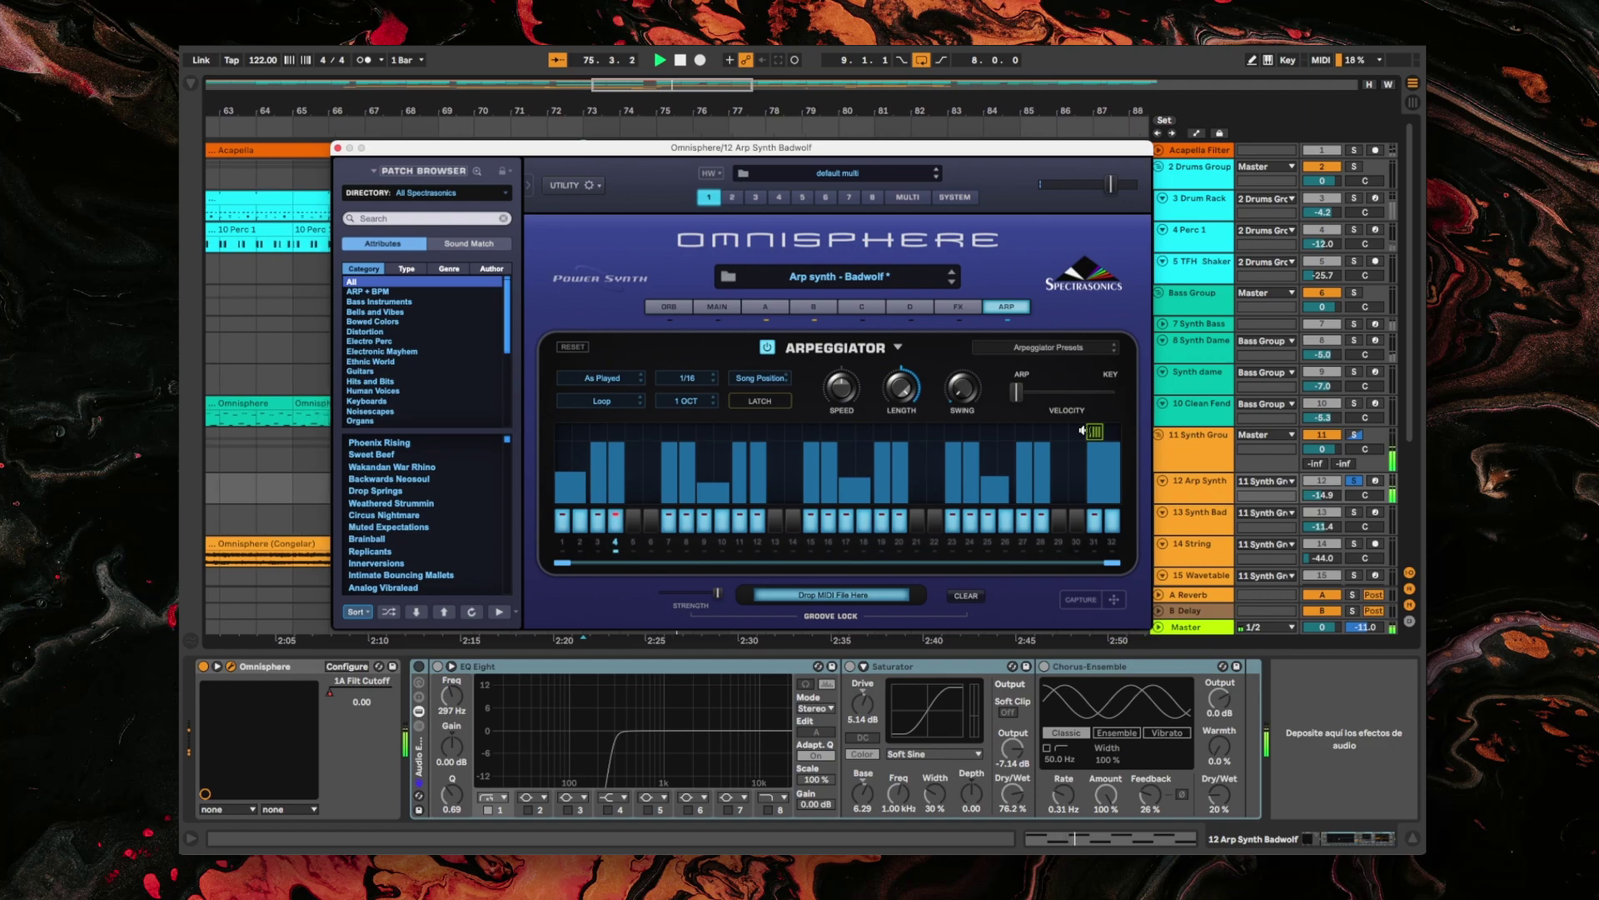
# Select the EQ Eight, Saturator and Chorus-Ensemble in the 12 Arp Synth Badwolf rack one by one to present their settings.
pyautogui.click(600, 668)
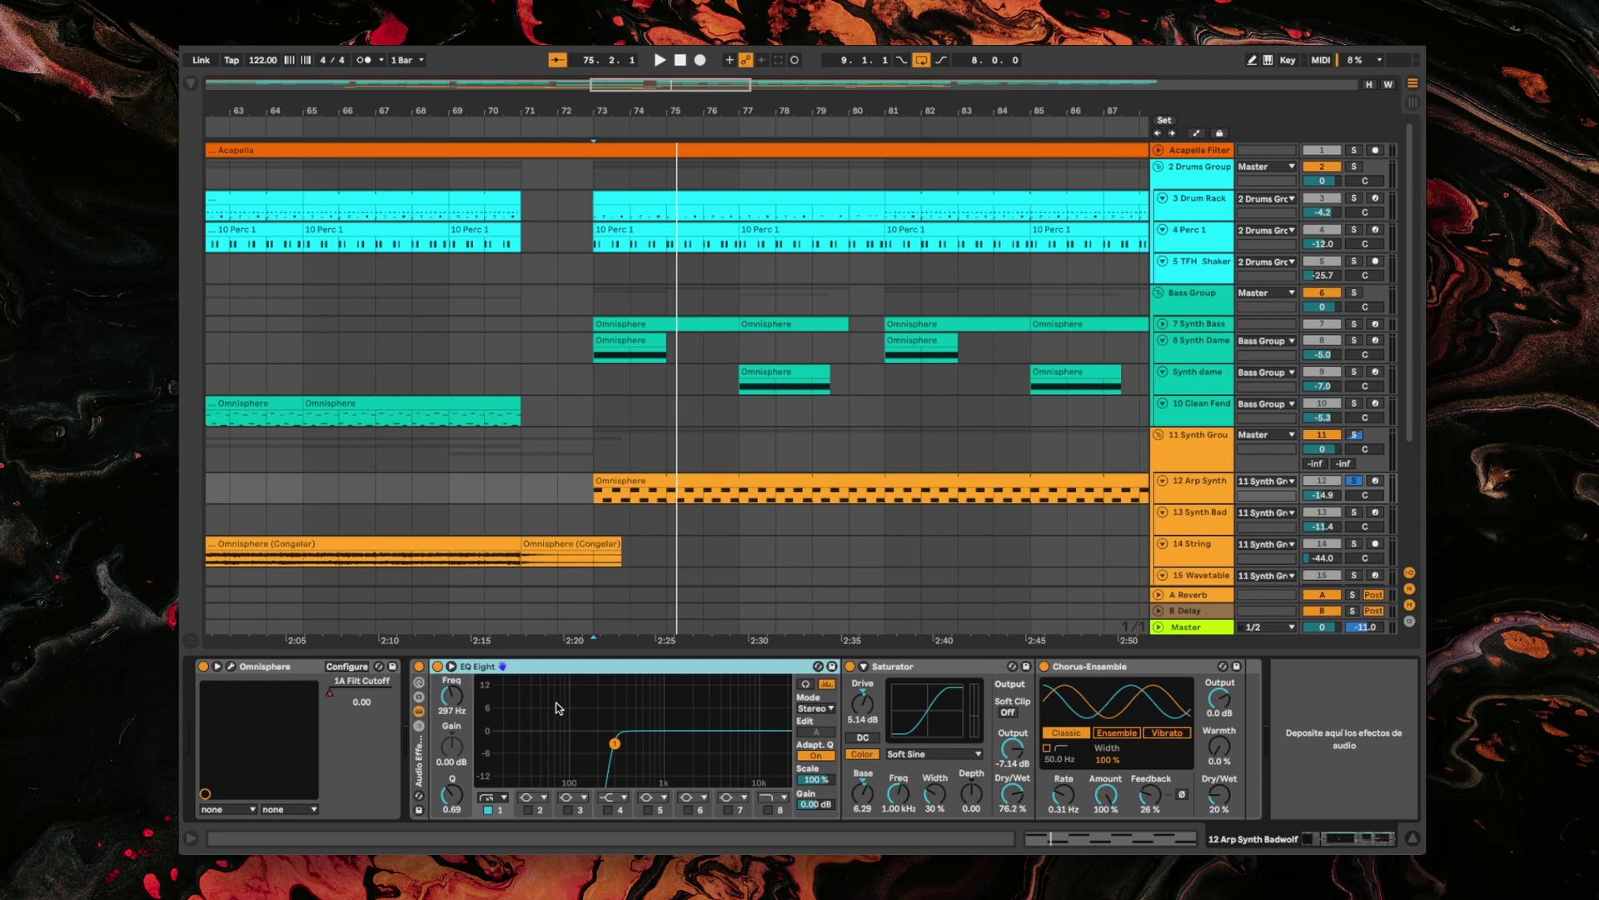
pyautogui.click(916, 668)
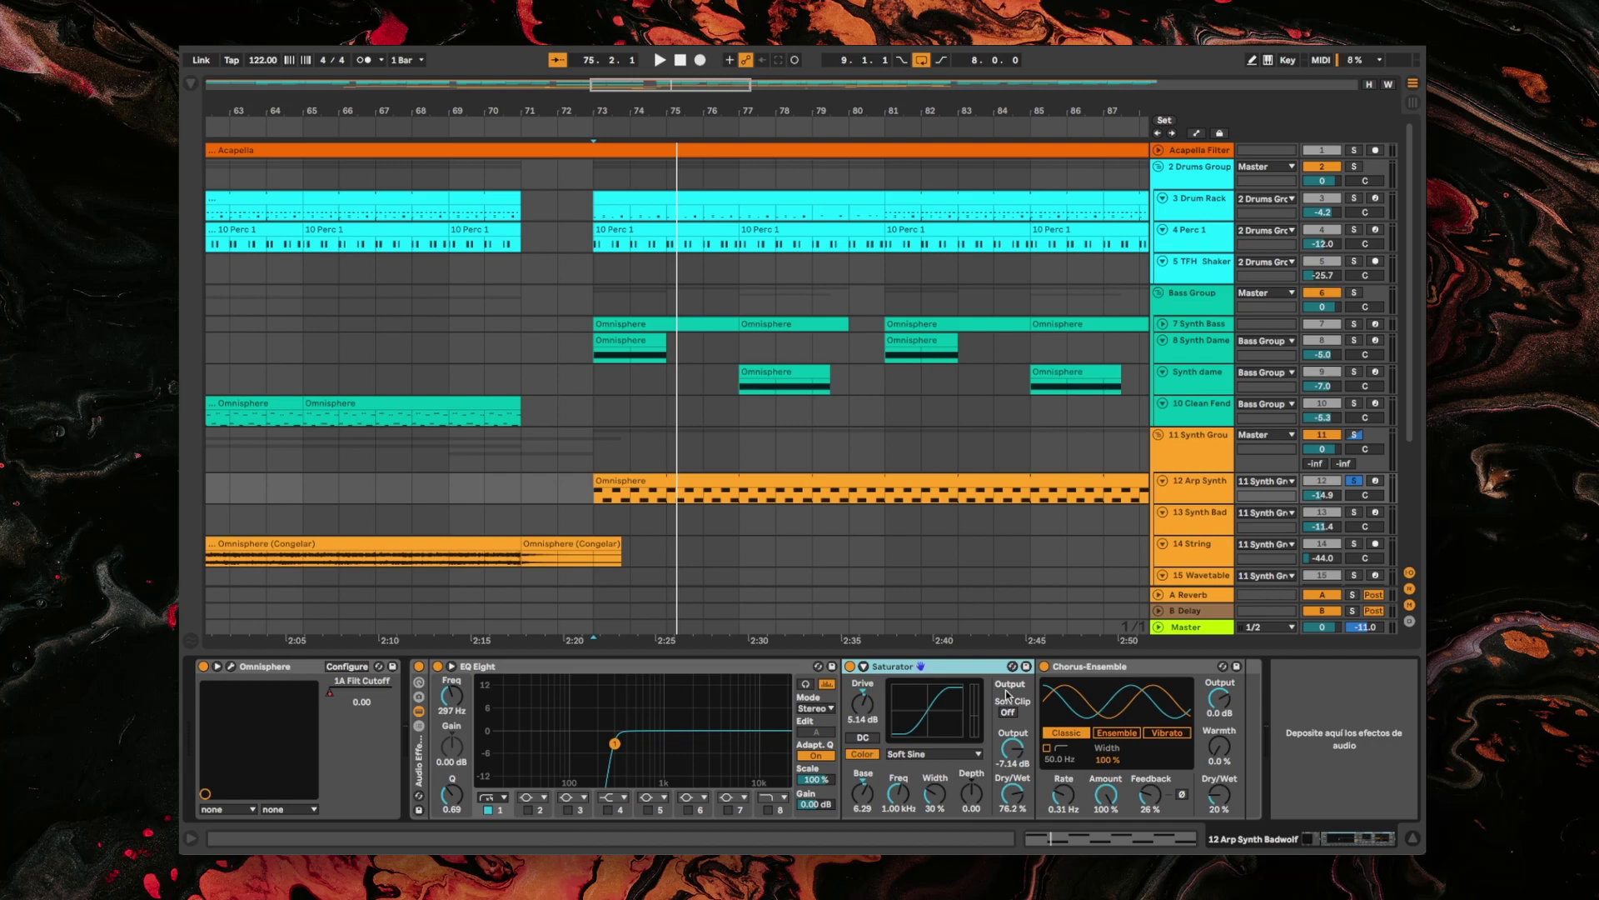
pyautogui.click(1133, 667)
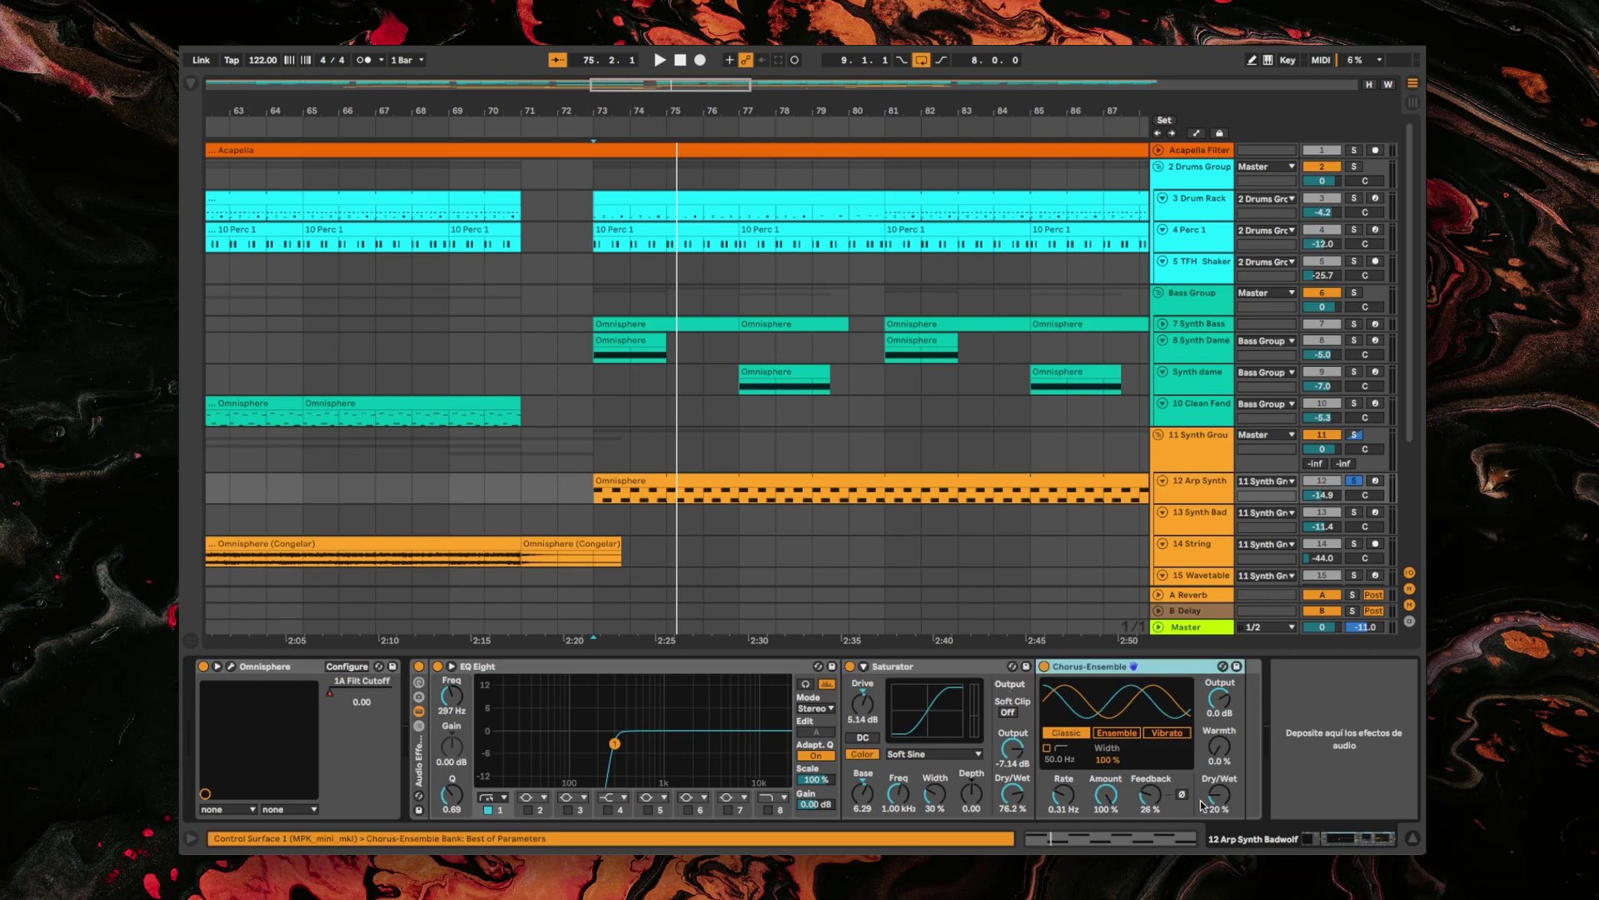
# Play the soloed 12 Arp Synth Badwolf track and compare it with its effect rack bypassed and enabled.
pyautogui.press('space')
pyautogui.click(420, 668)
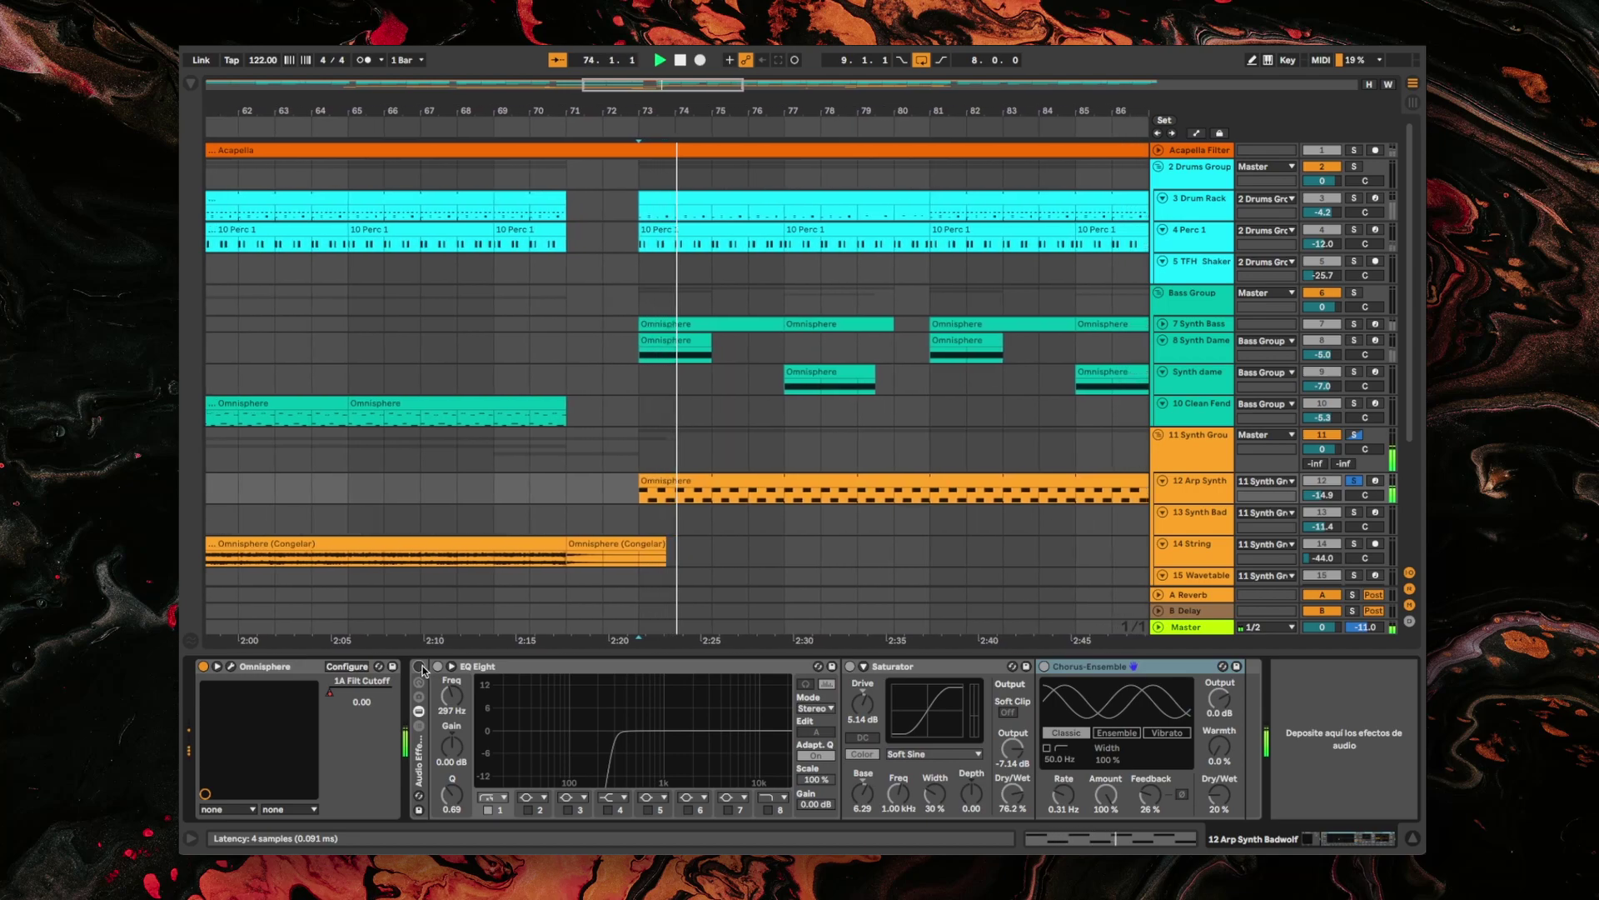
pyautogui.click(420, 668)
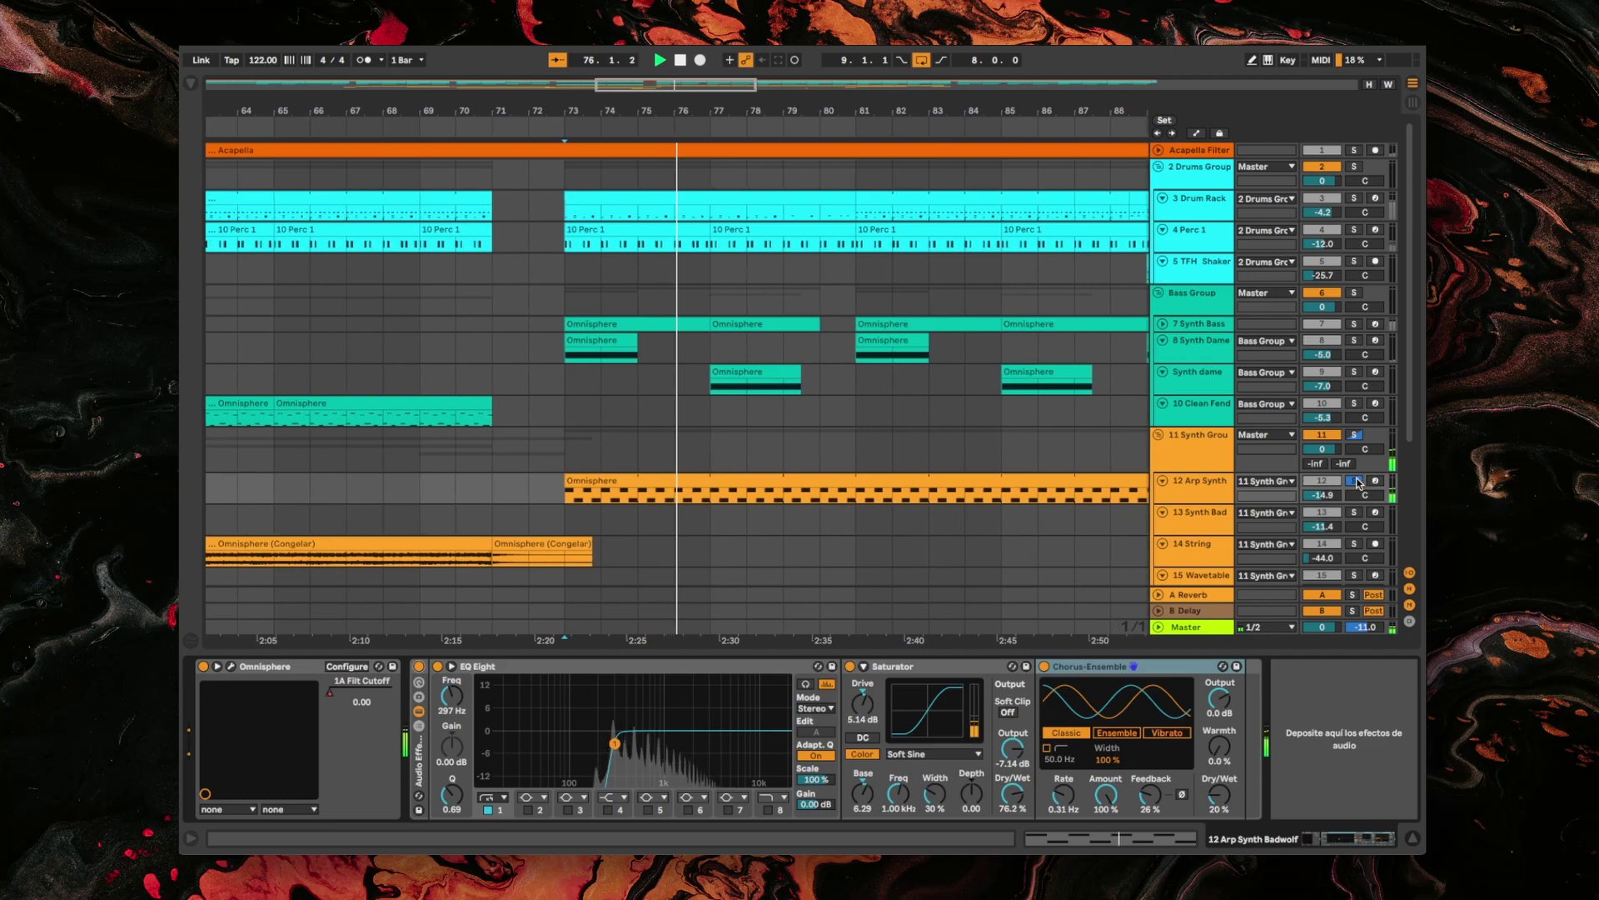
# Unsolo the 12 Arp Synth Badwolf track and hear it within the full mix over a longer stretch of the arrangement.
pyautogui.click(1356, 482)
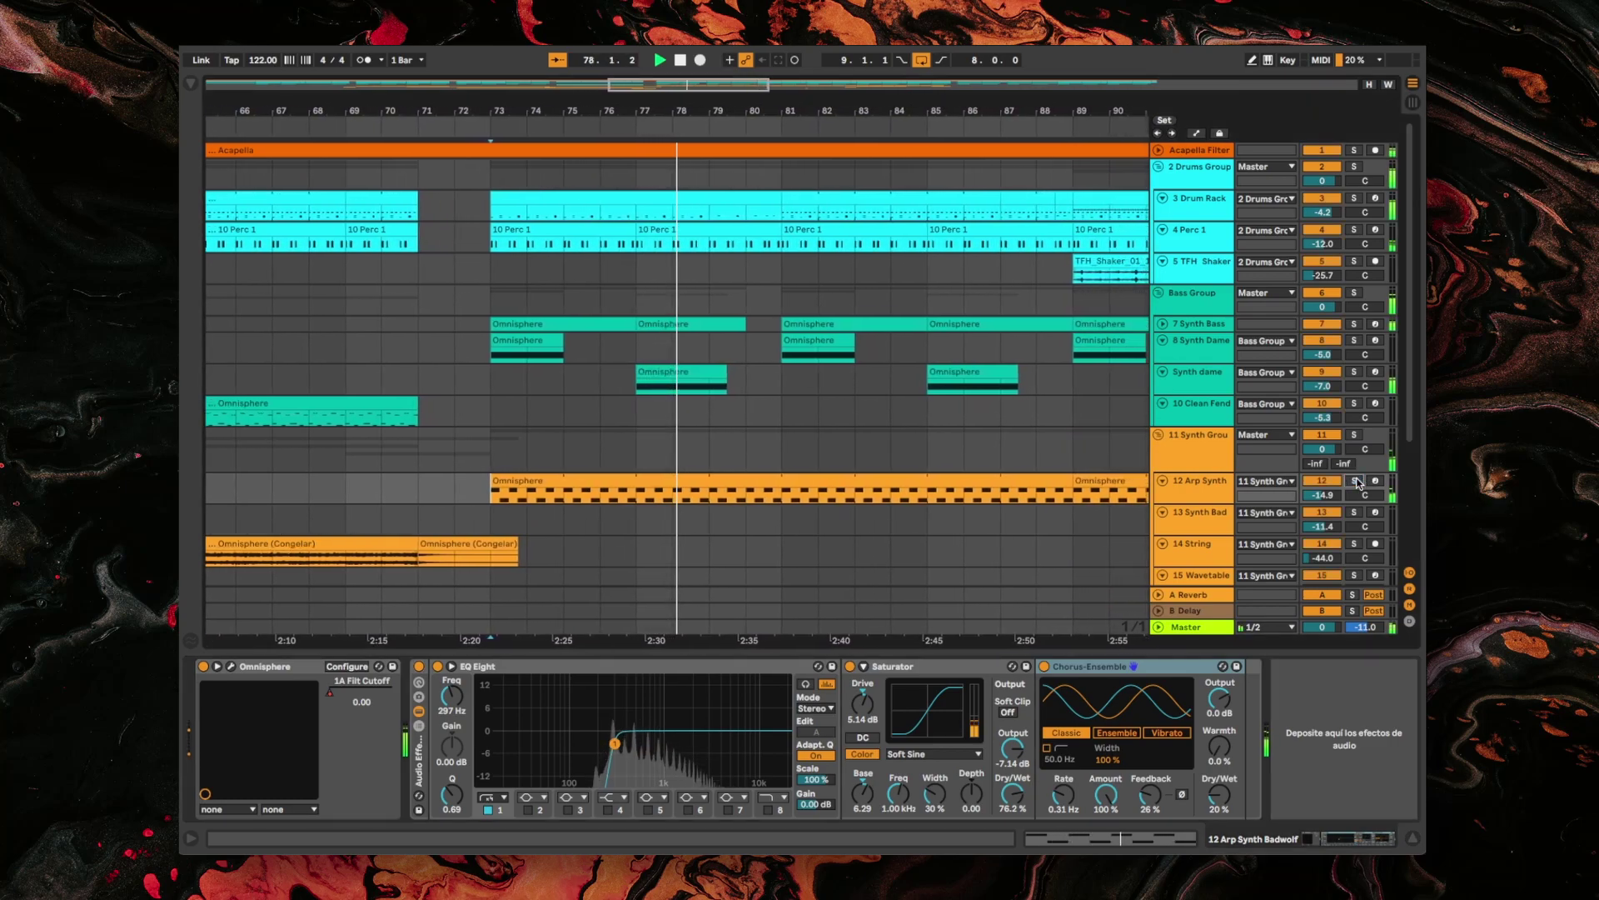
pyautogui.press('-')
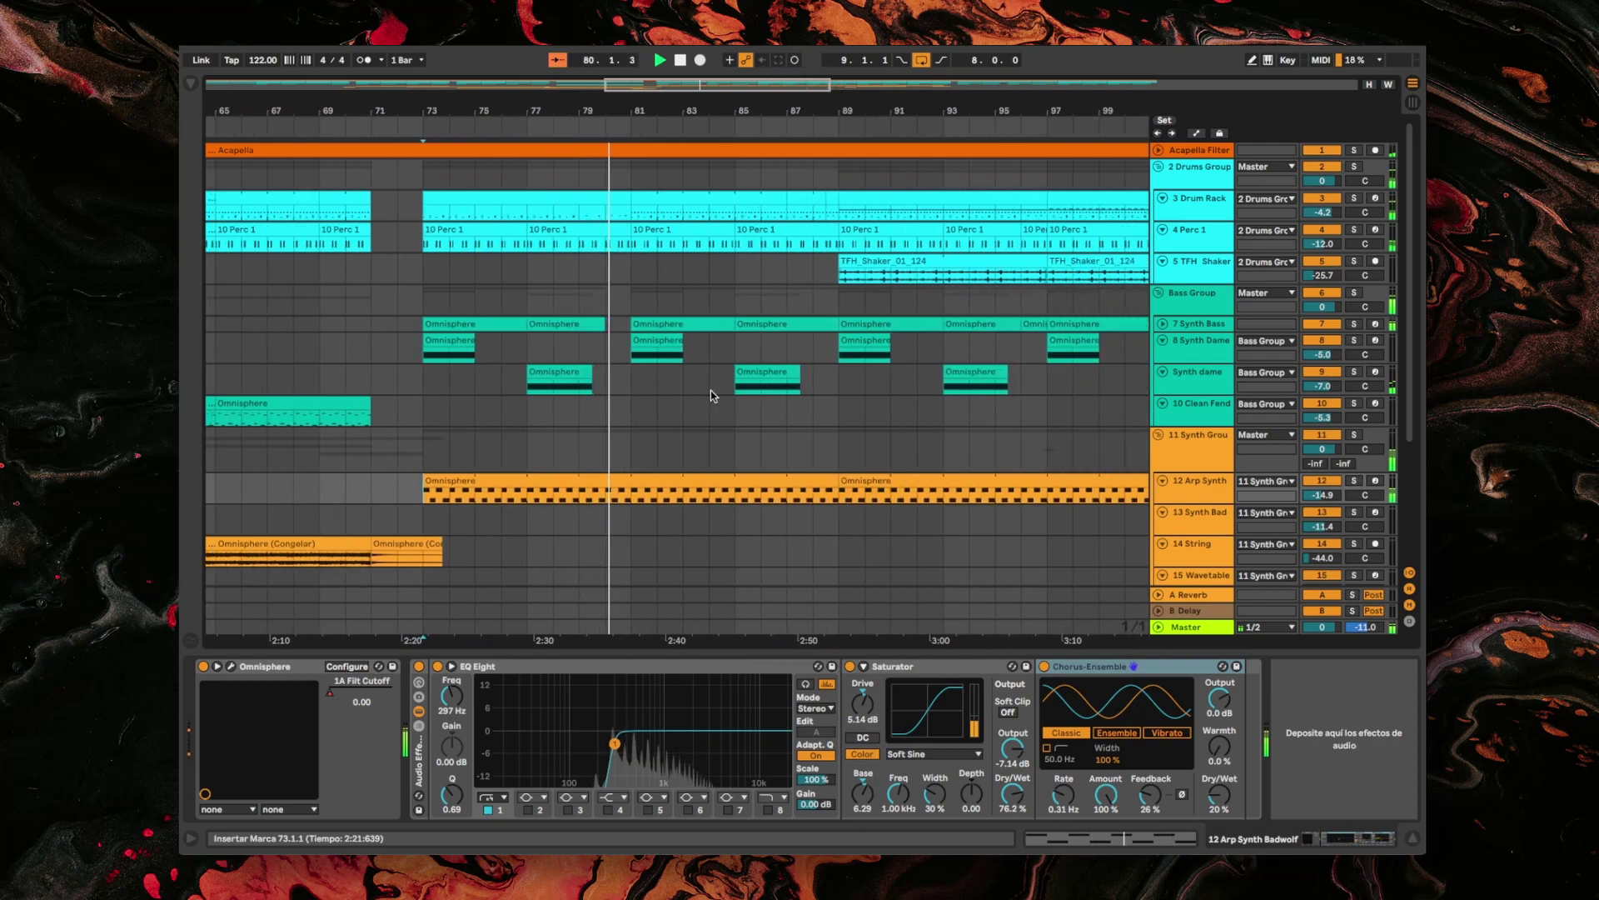
pyautogui.press('-')
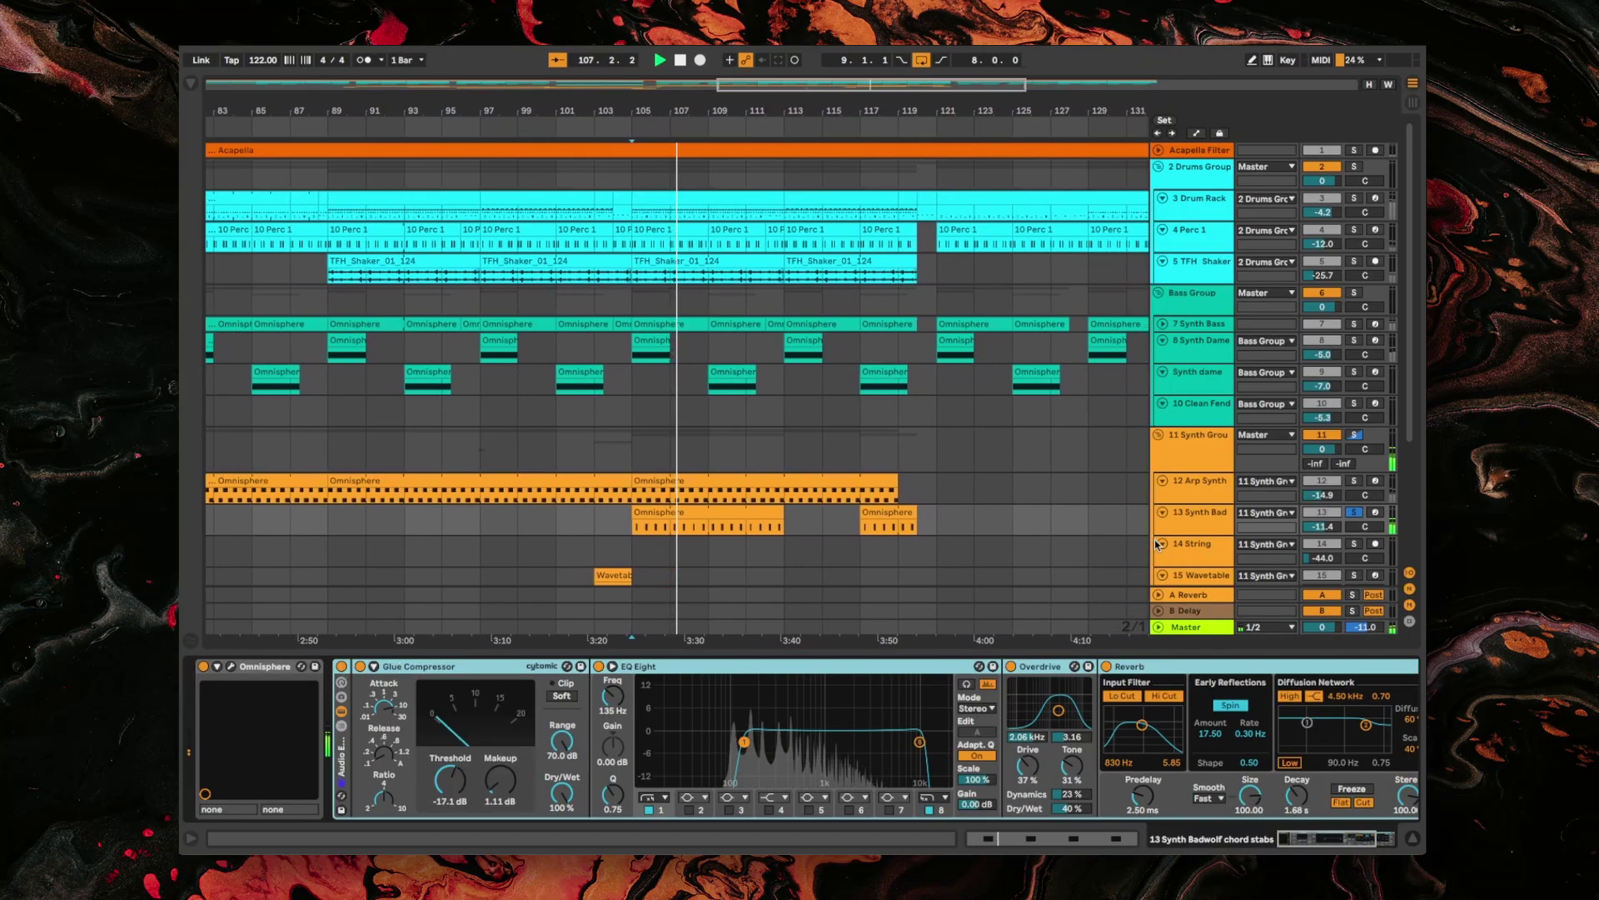
# Unsolo the 13 Synth Badwolf chord stabs track and open its Omnisphere patch at layer A.
pyautogui.click(1353, 512)
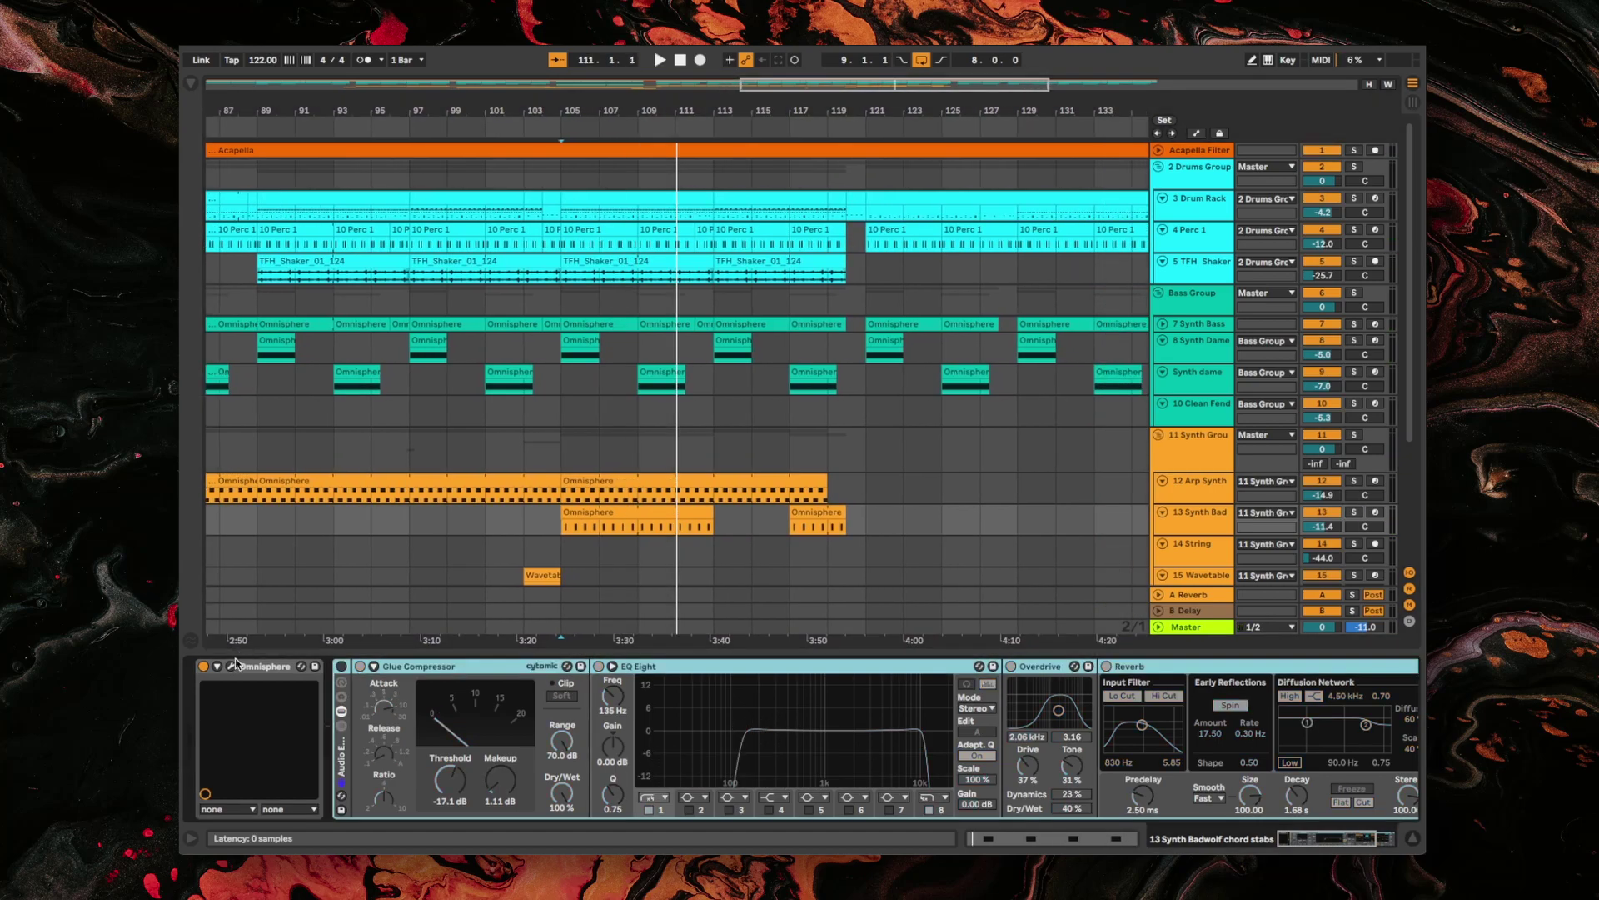
pyautogui.click(234, 666)
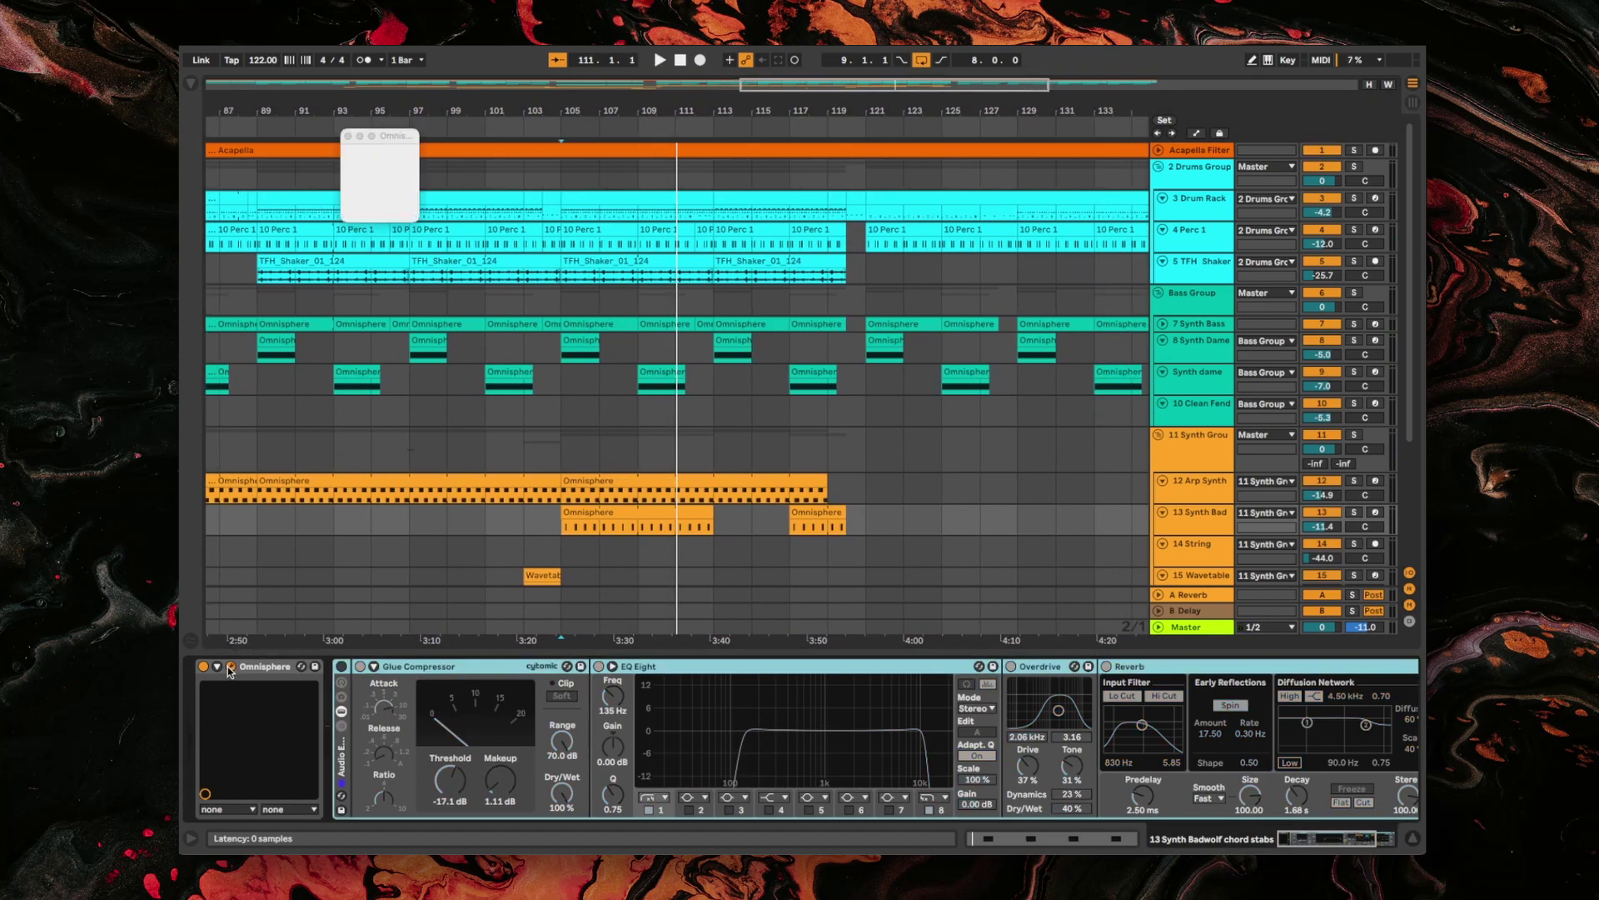
pyautogui.click(793, 296)
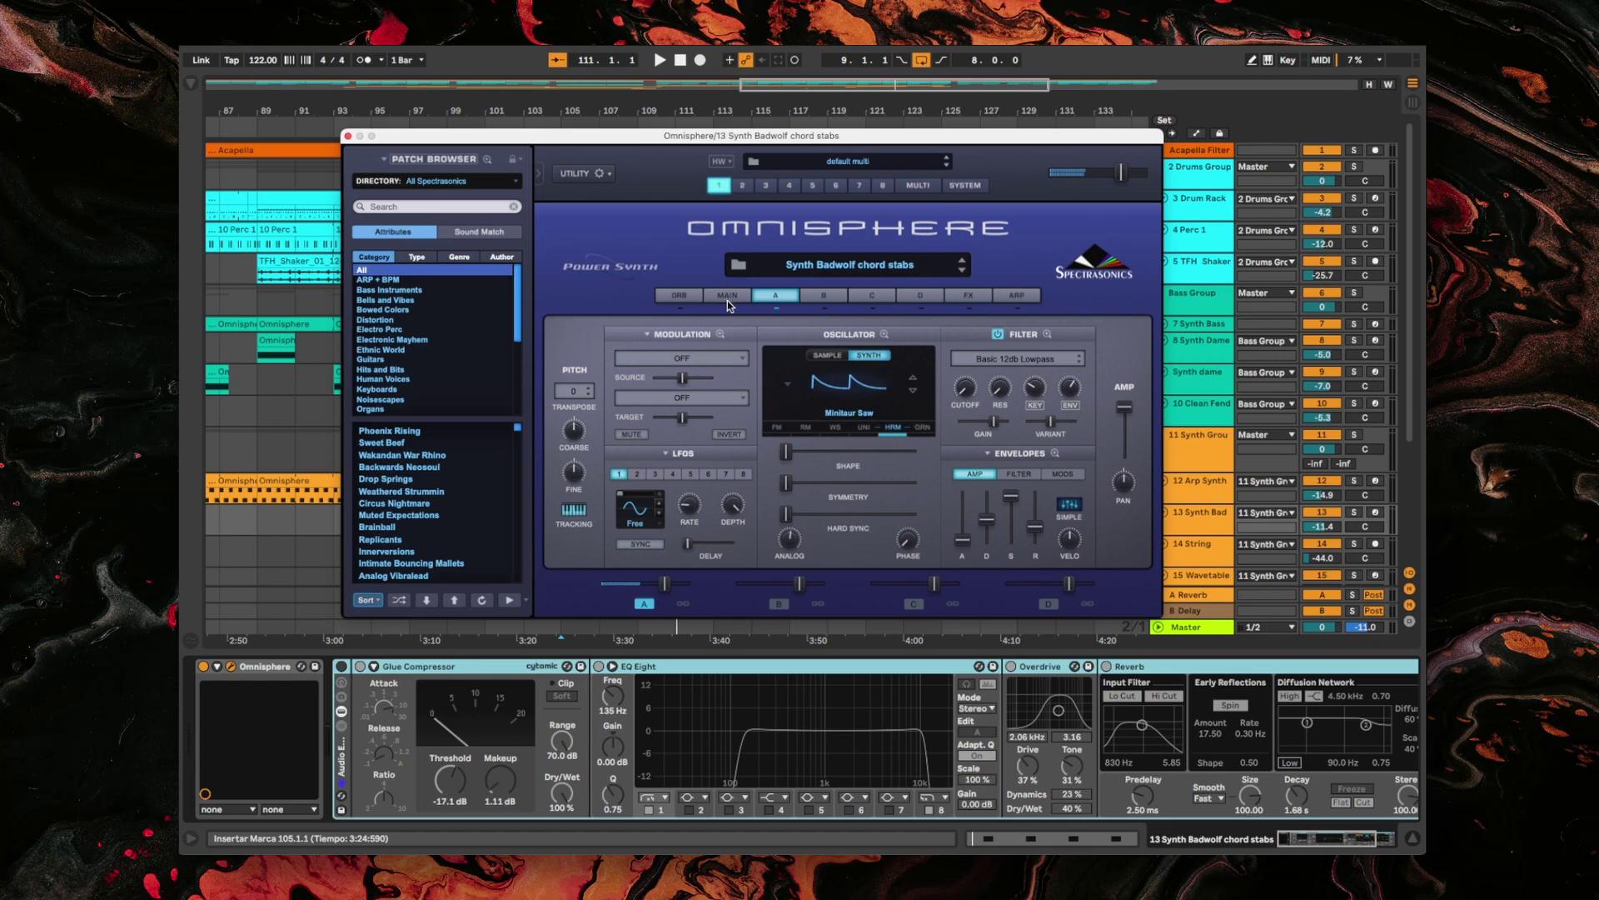
# Examine the Harmonia settings of layer A's oscillator, checking the transpose intervals of voices 1, 2 and 3.
pyautogui.click(893, 428)
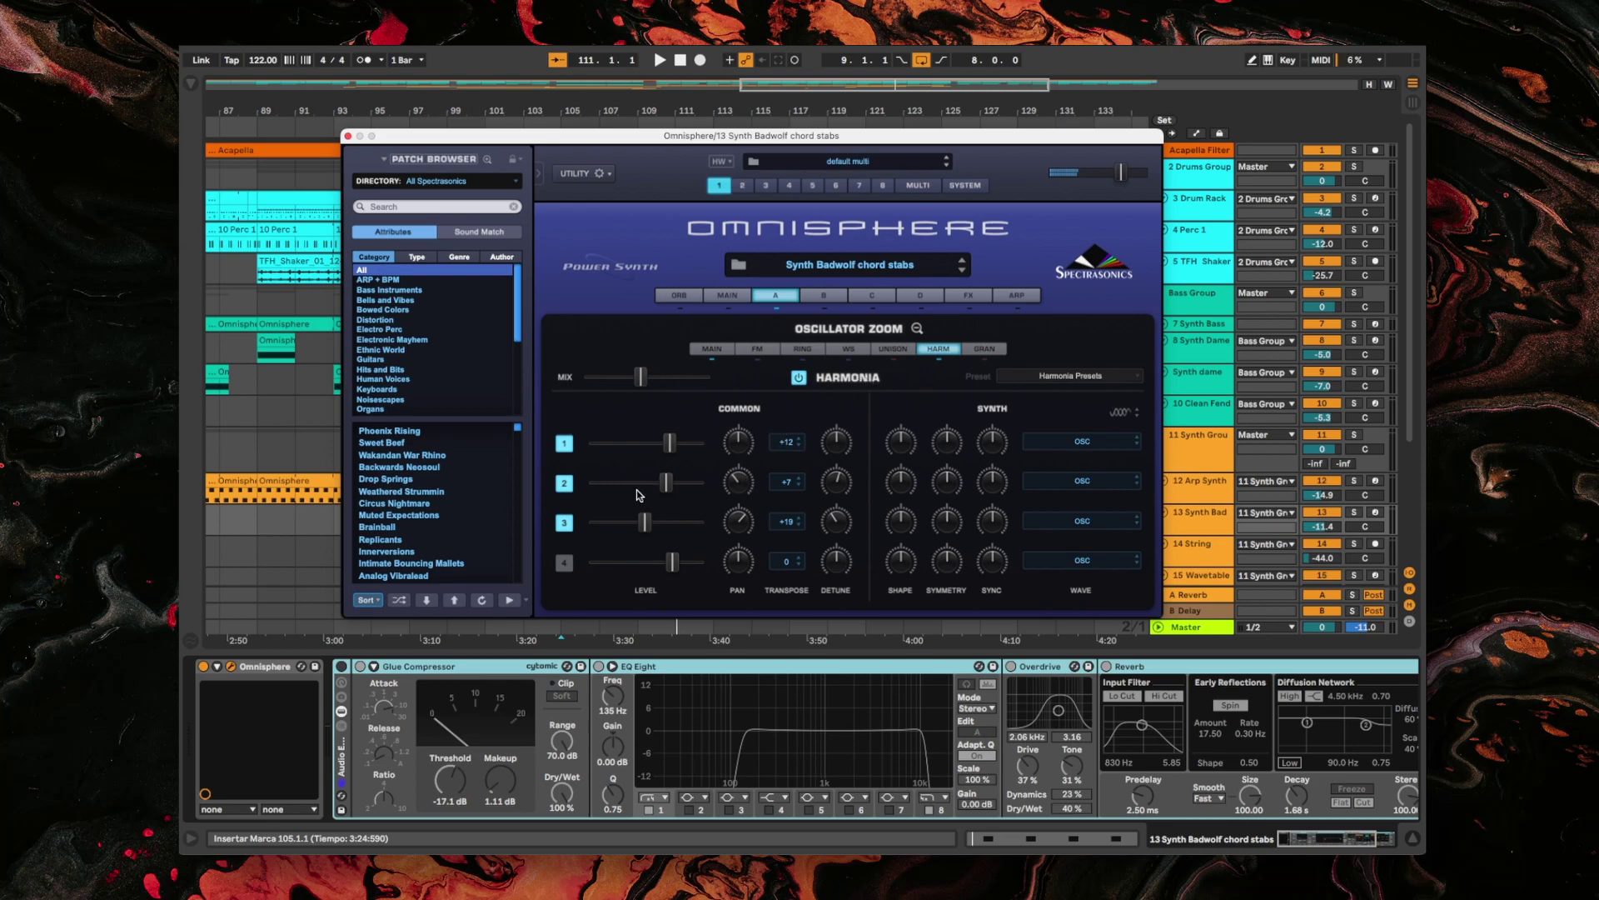
pyautogui.click(917, 329)
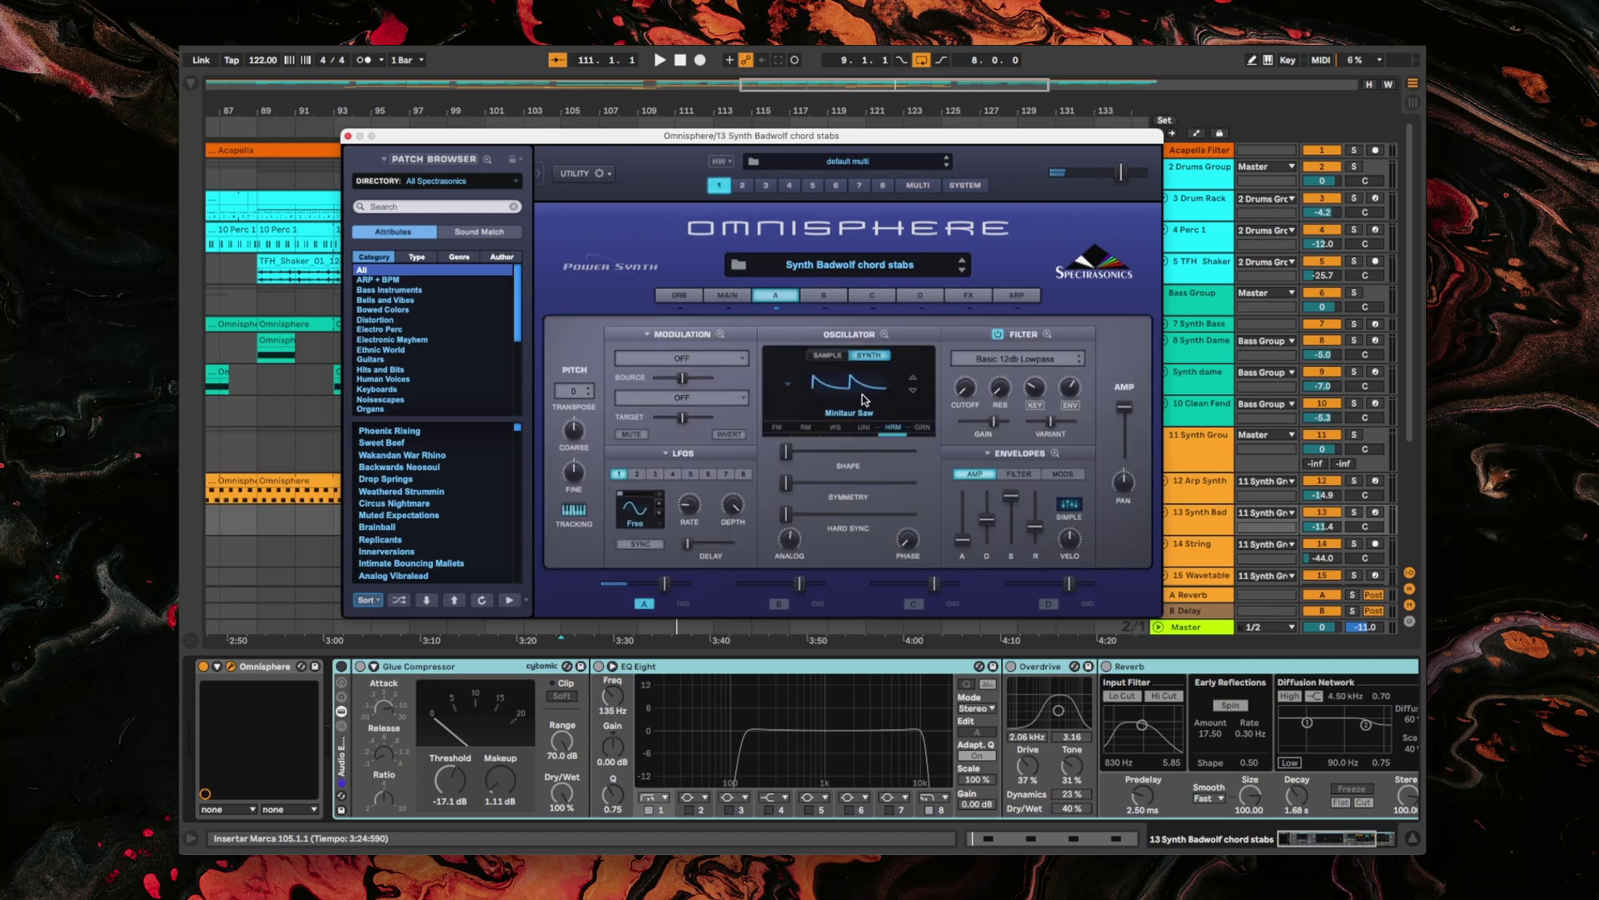
pyautogui.click(893, 428)
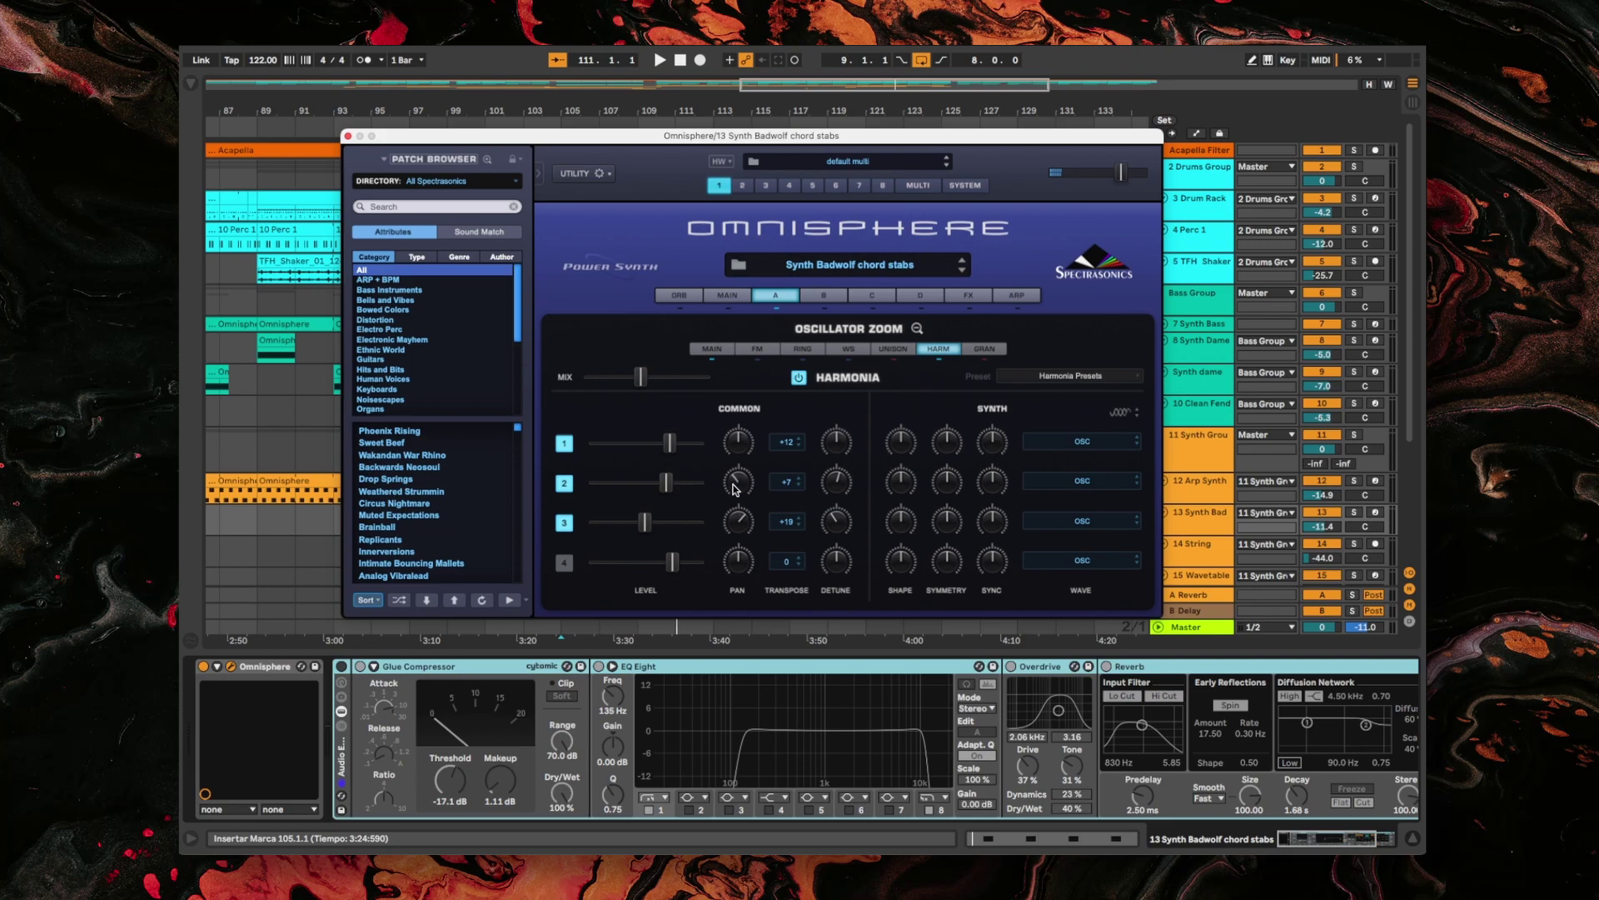
pyautogui.click(788, 443)
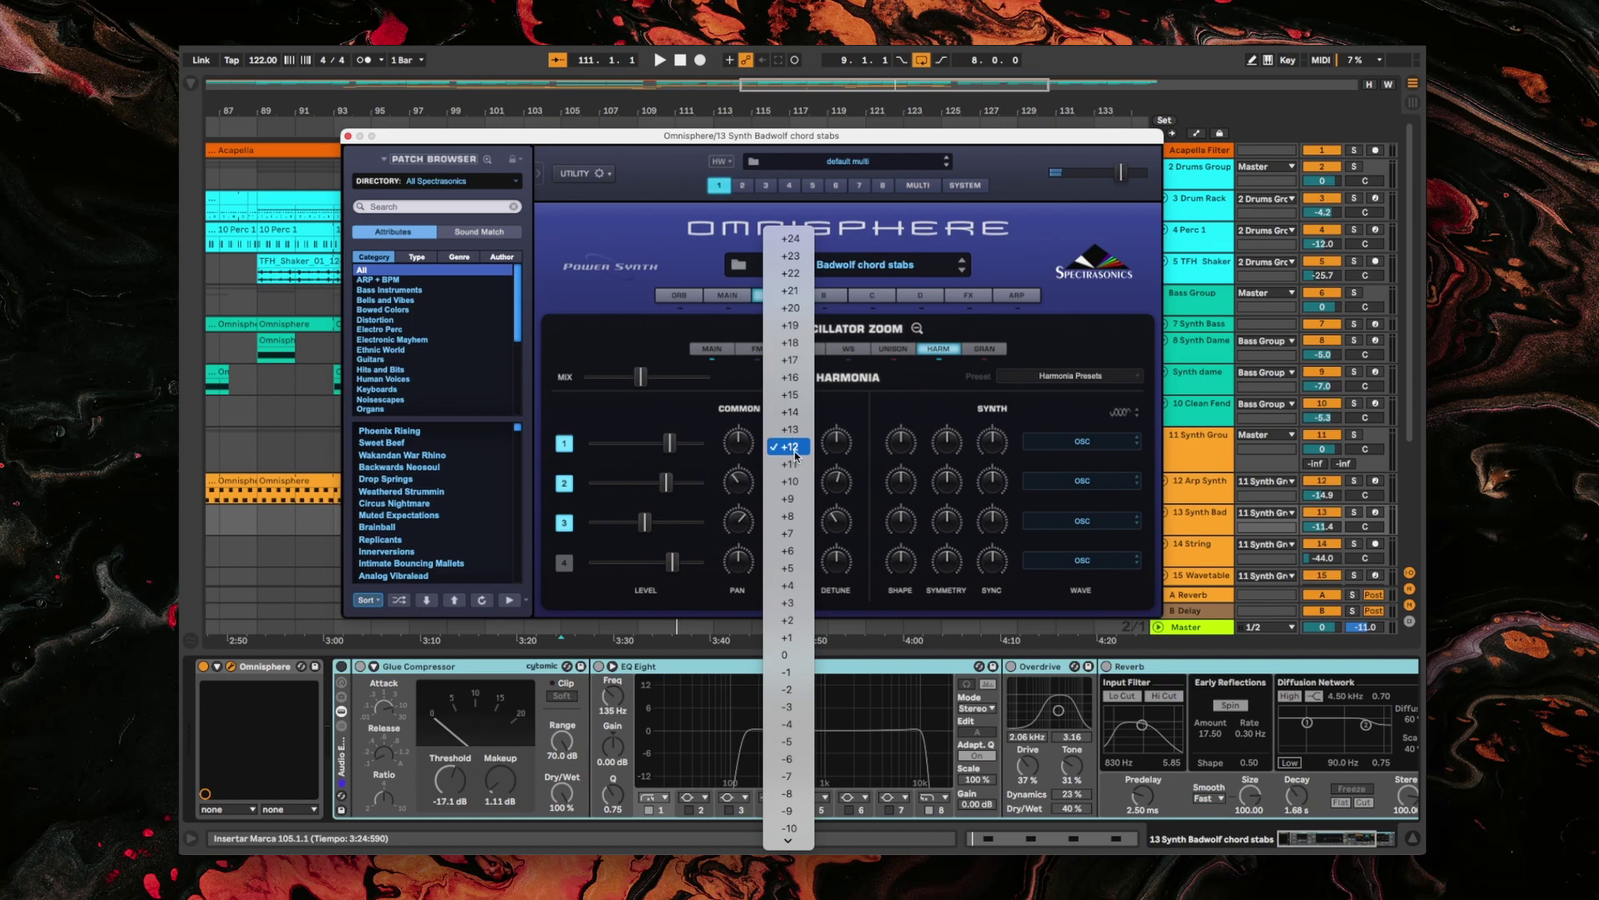
pyautogui.click(795, 454)
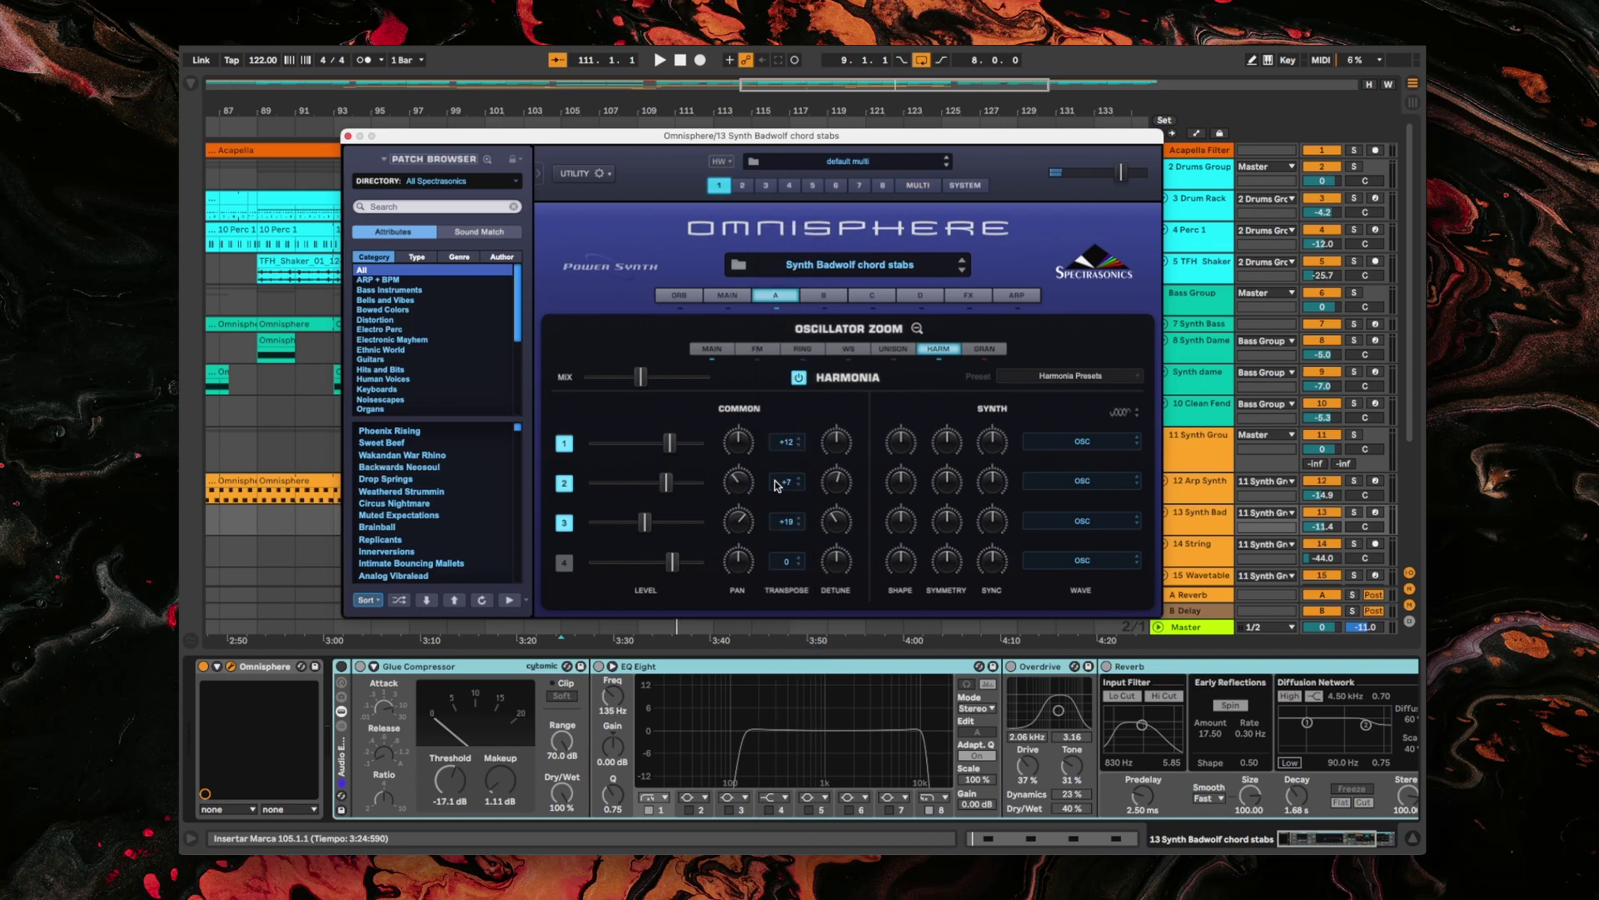
pyautogui.click(785, 481)
pyautogui.click(871, 379)
pyautogui.click(789, 522)
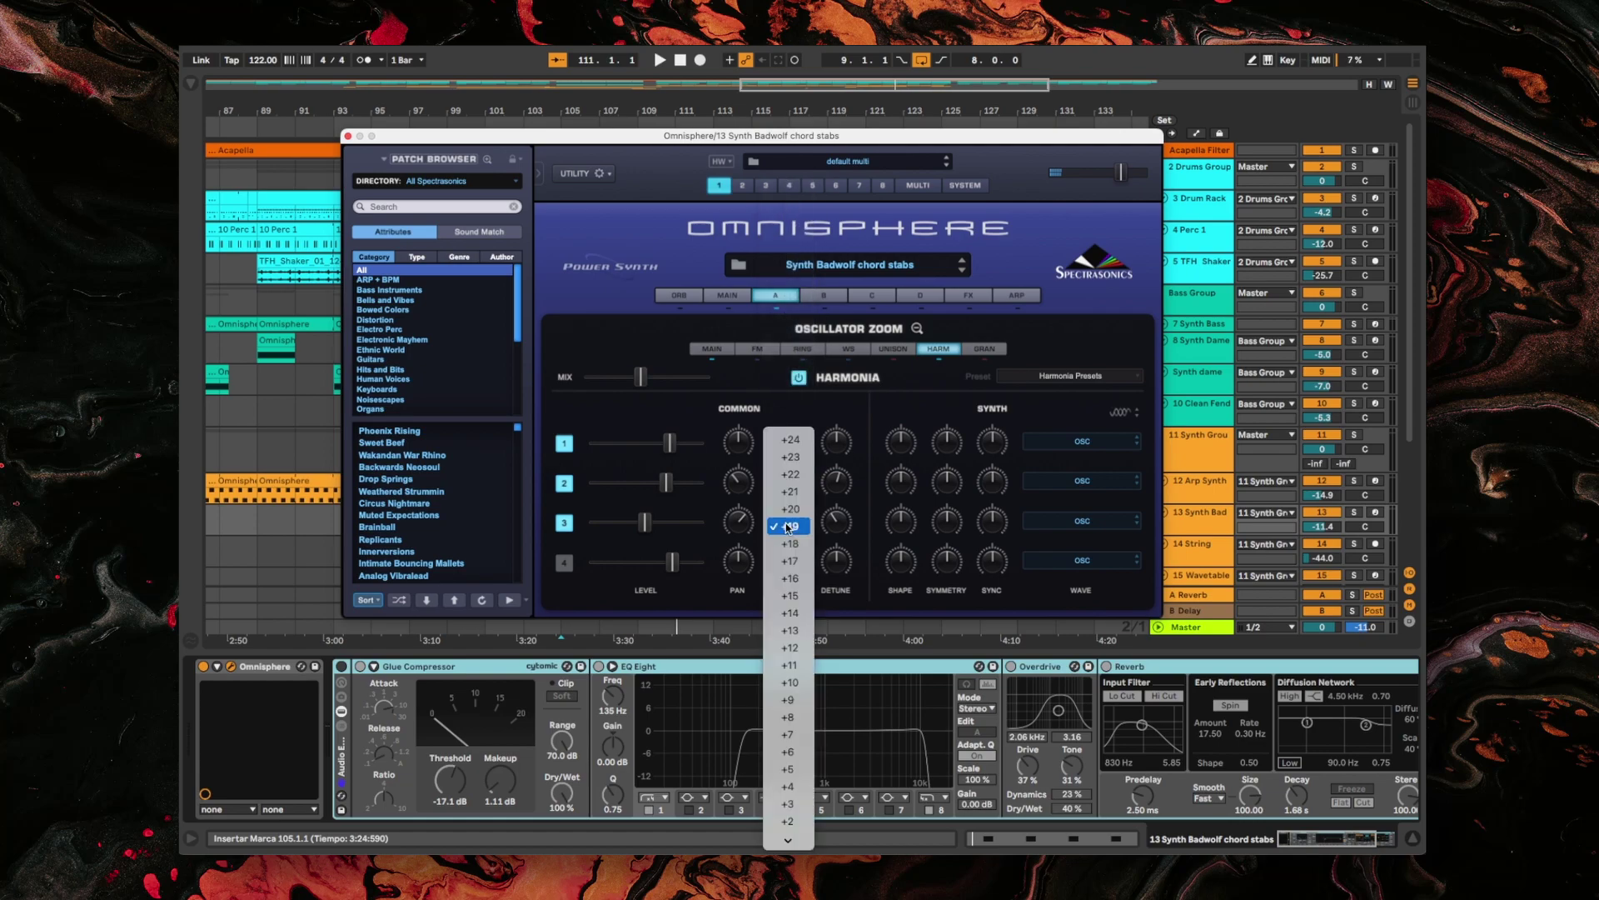
pyautogui.click(866, 414)
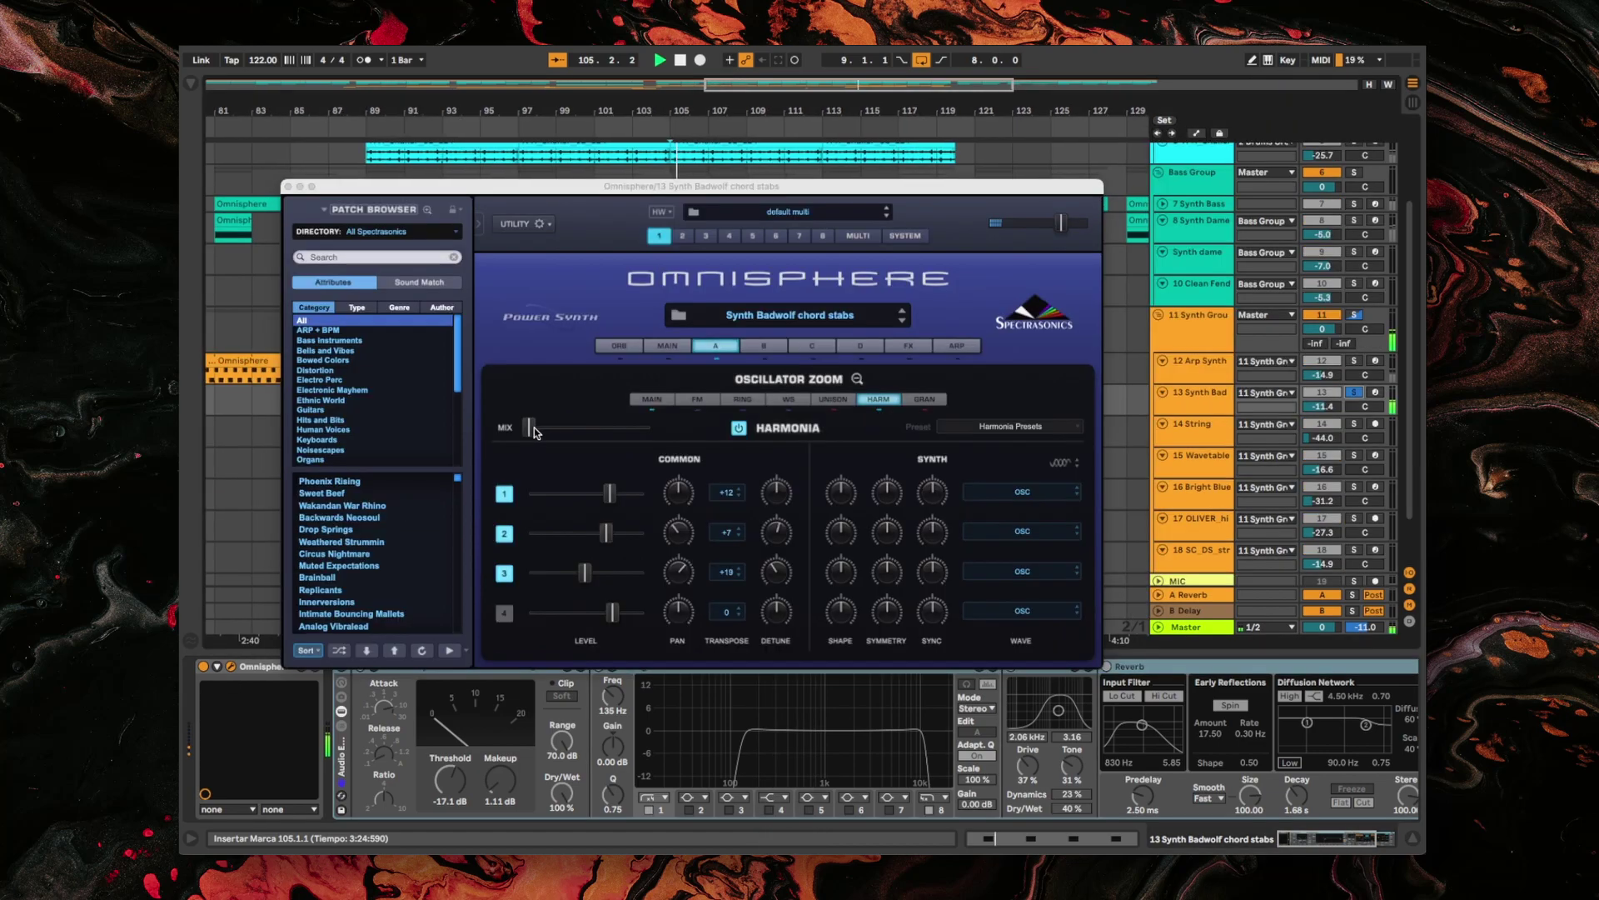
# Raise the Harmonia mix slightly from its minimum during playback, then stop and close the Synth Badwolf chord stabs patch.
pyautogui.moveTo(530, 429)
pyautogui.mouseDown()
pyautogui.moveTo(664, 444)
pyautogui.moveTo(561, 431)
pyautogui.mouseUp()
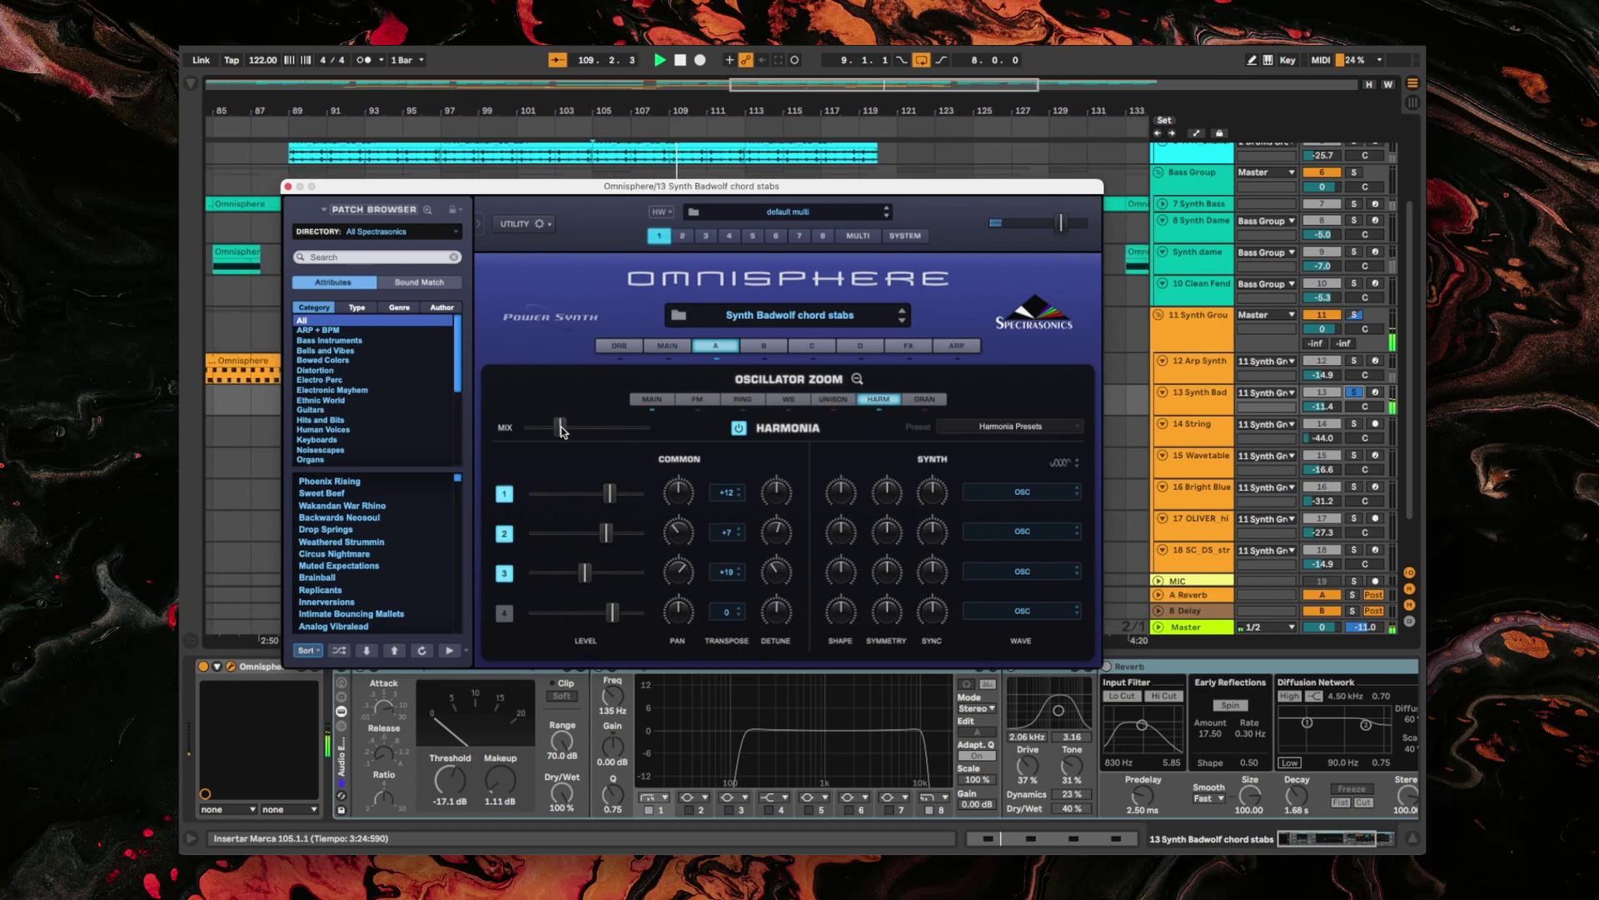
pyautogui.click(857, 379)
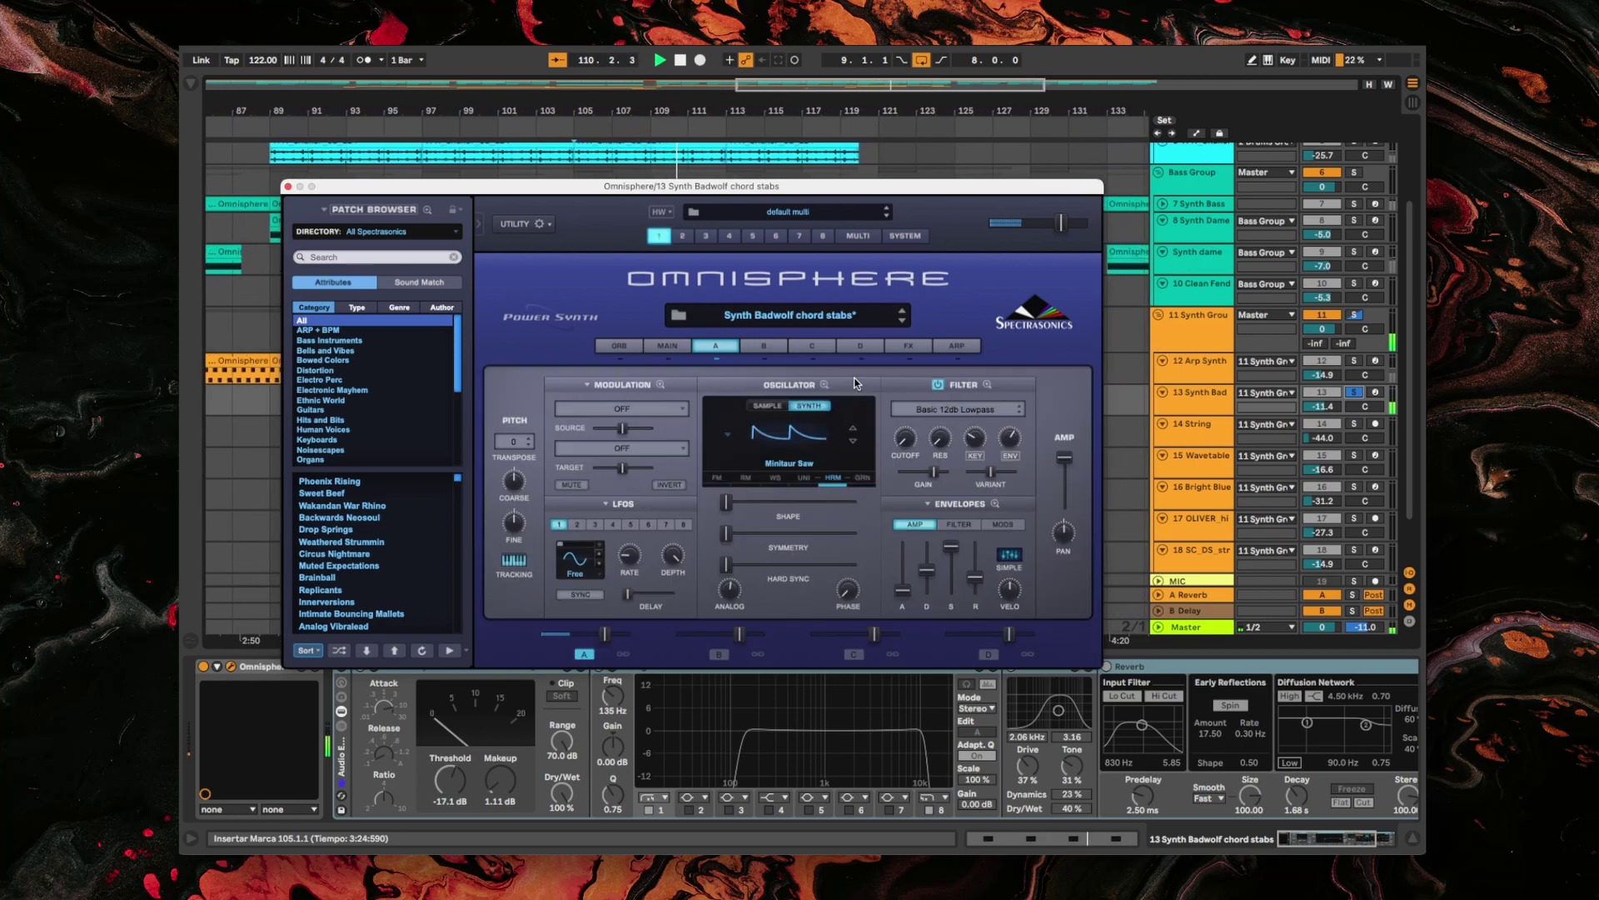
pyautogui.press('space')
pyautogui.click(289, 186)
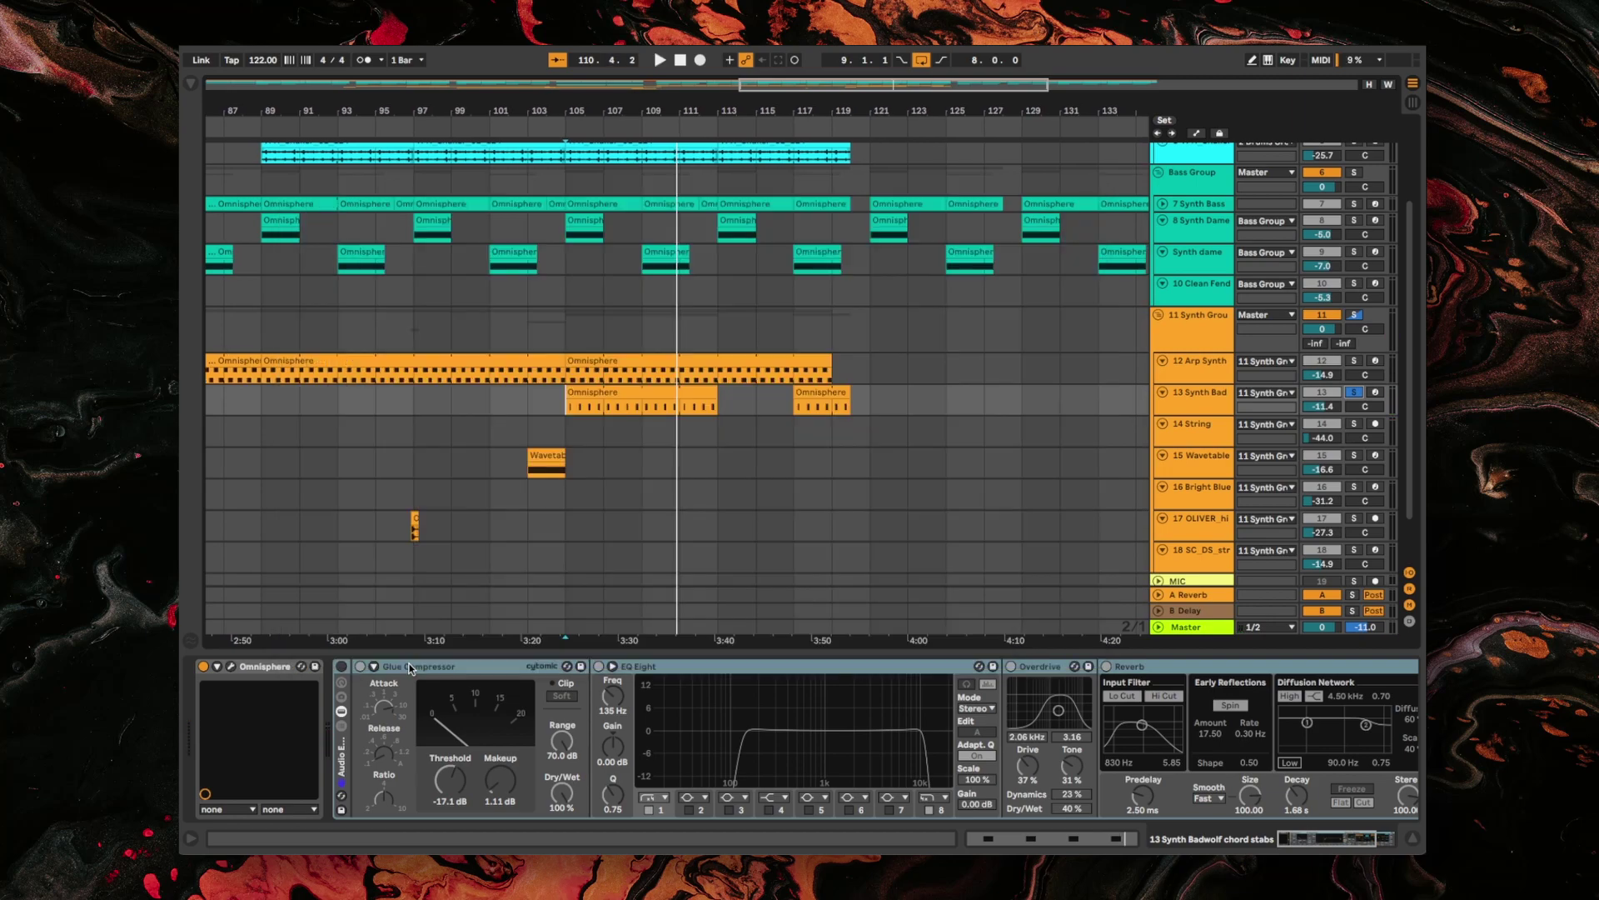
# Enable the effect rack on 13 Synth Badwolf chord stabs and present its EQ Eight, Overdrive and Reverb.
pyautogui.click(360, 667)
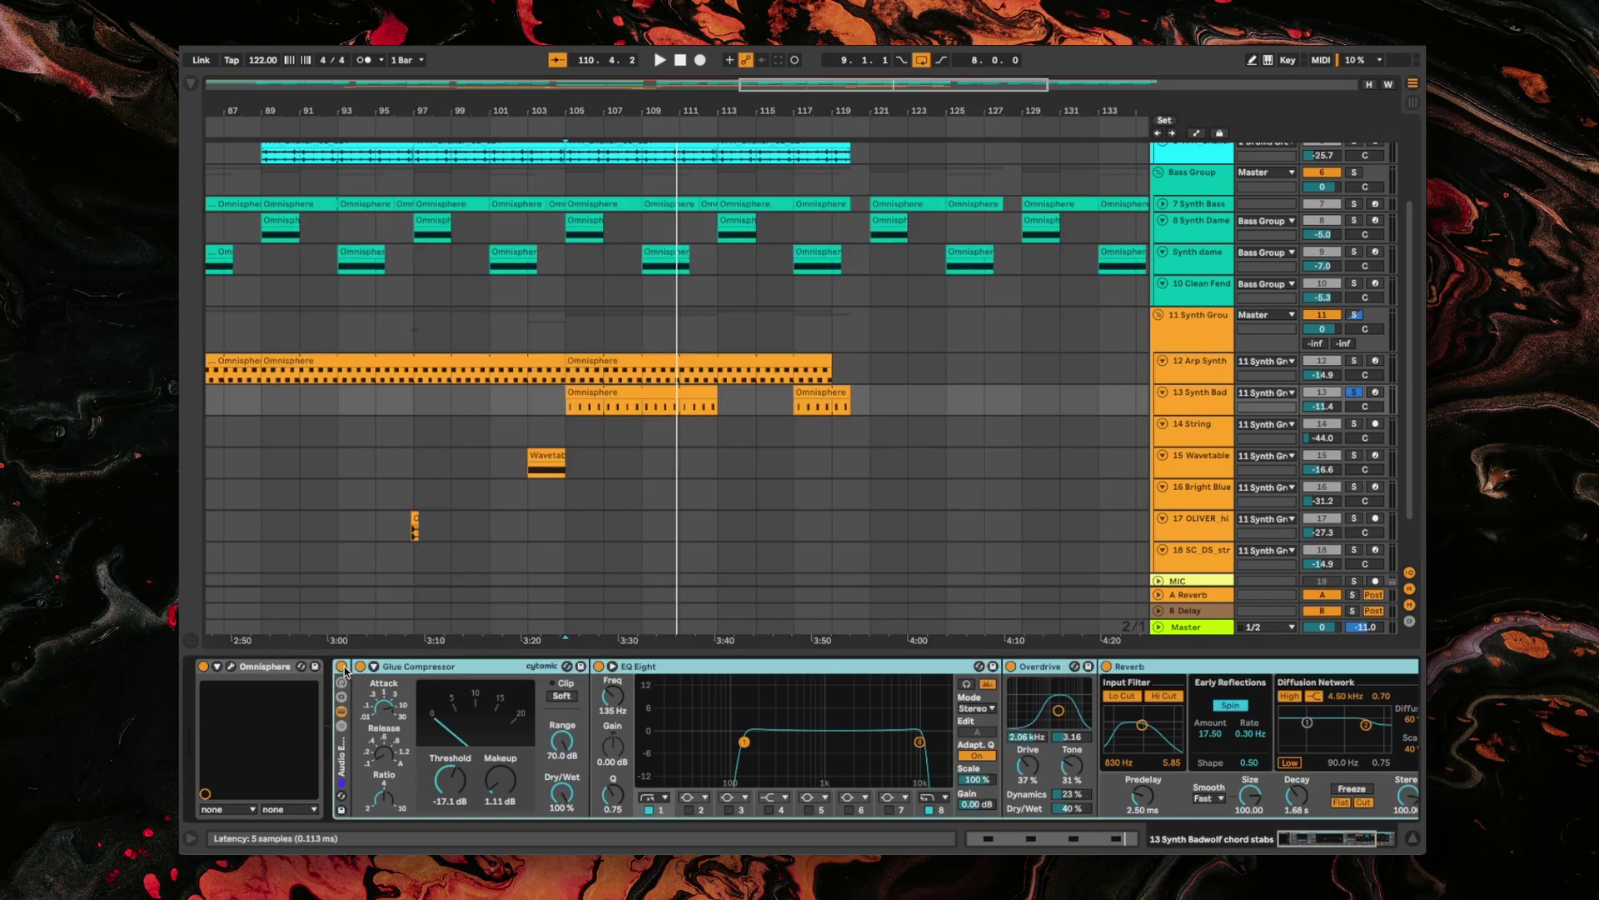
pyautogui.click(700, 670)
pyautogui.click(1046, 668)
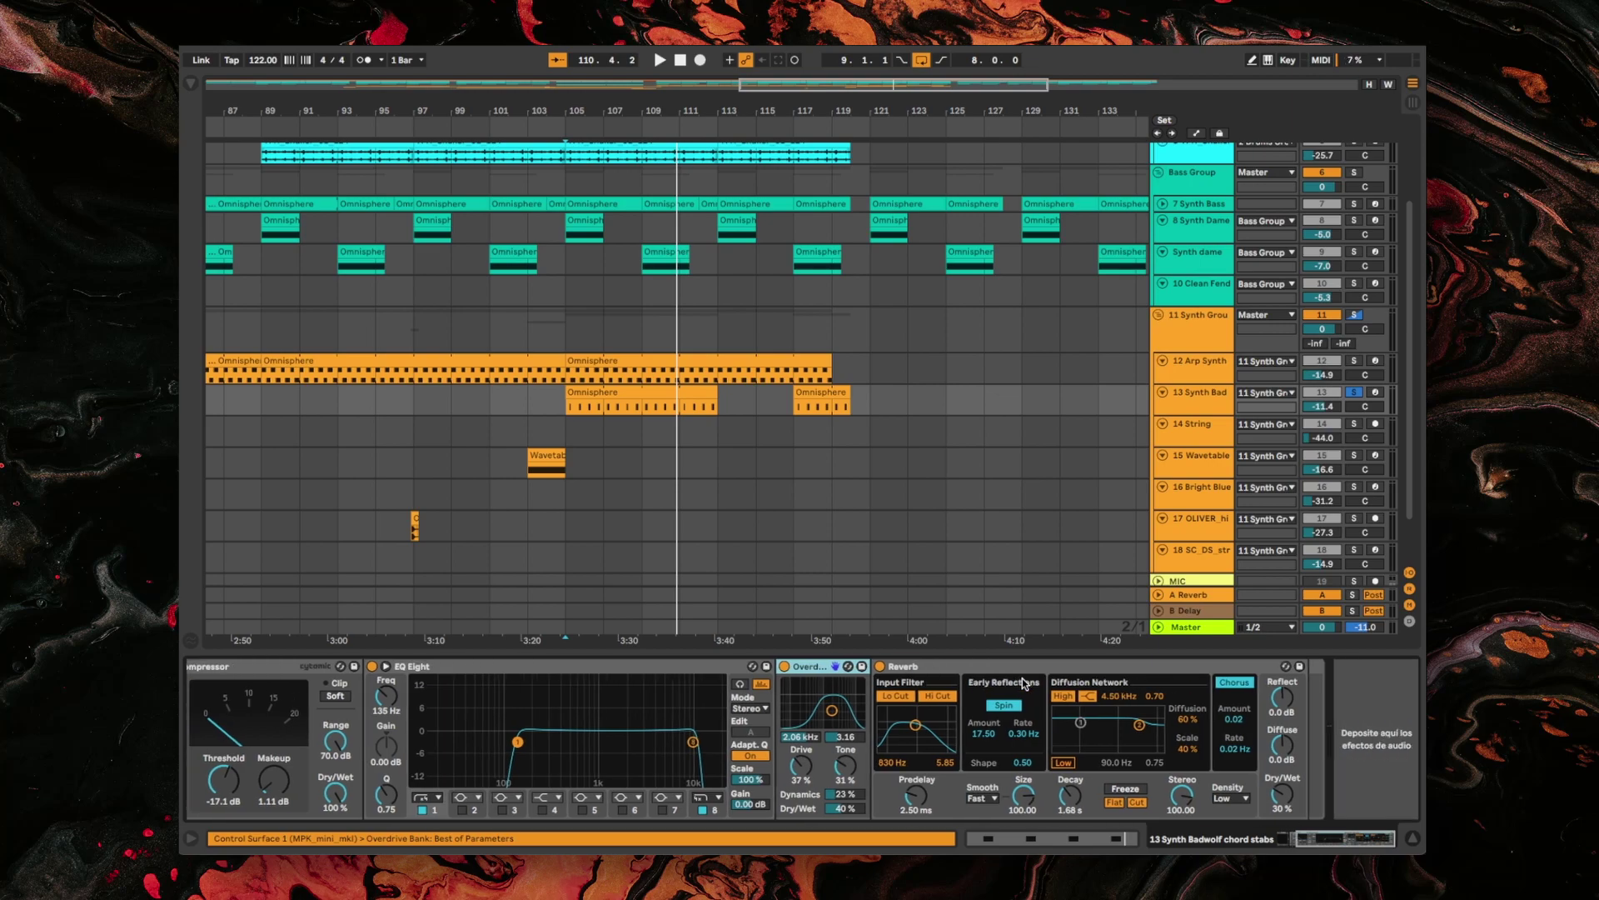
pyautogui.click(987, 669)
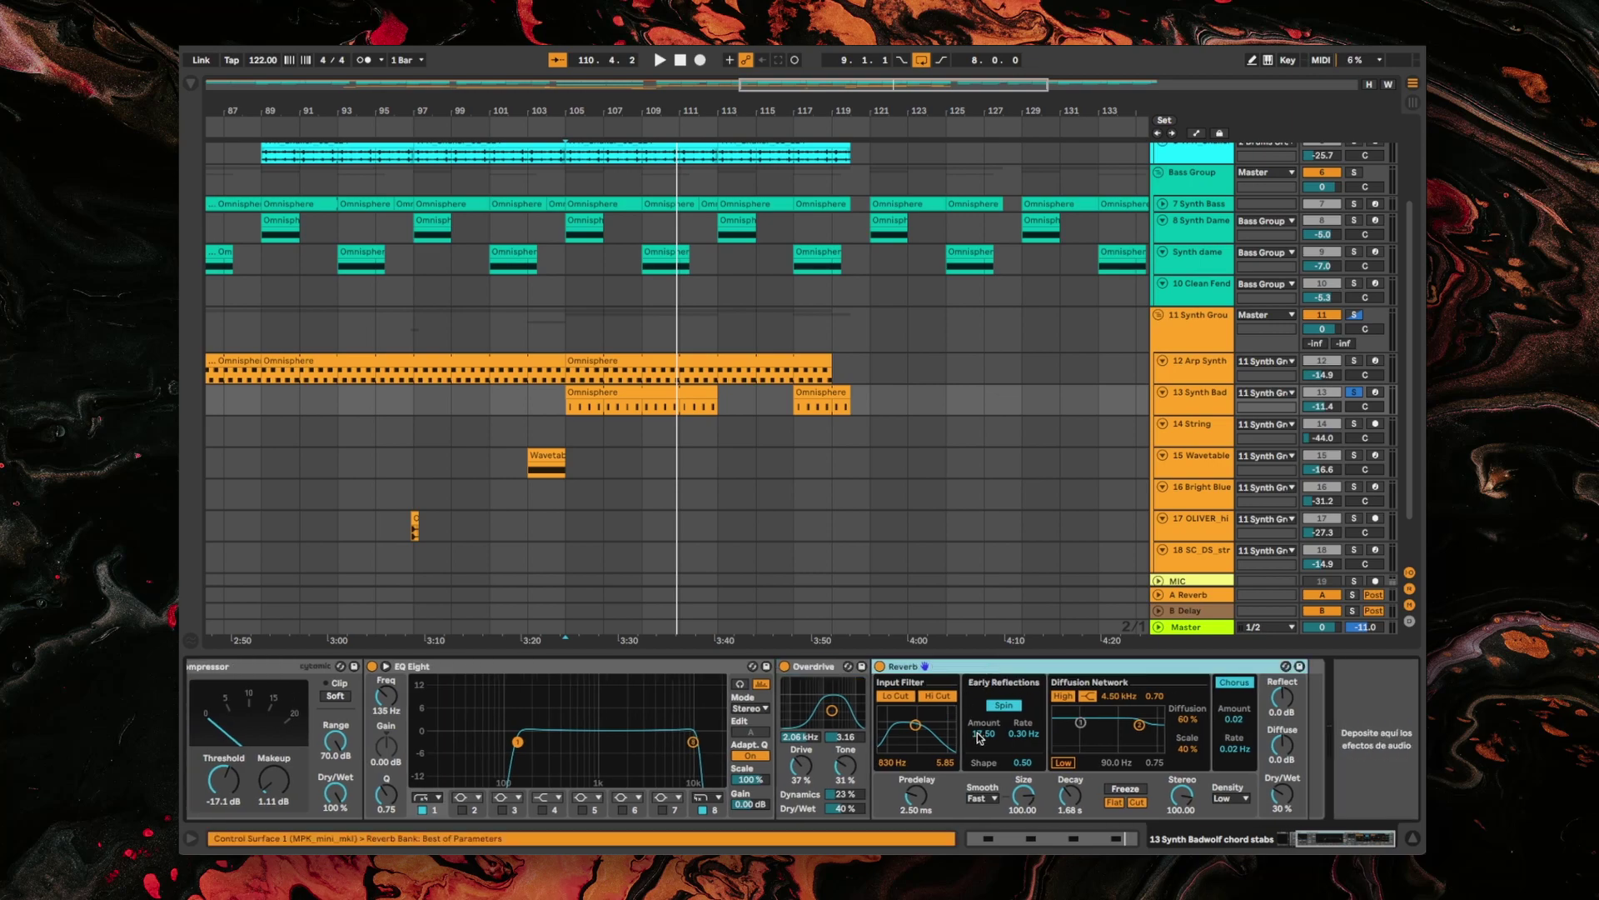
# Play the 13 Synth Badwolf chord stabs with the effect rack bypassed, re-enable the rack to compare, and stop playback.
pyautogui.hscroll(-10, 1127, 751)
pyautogui.press('space')
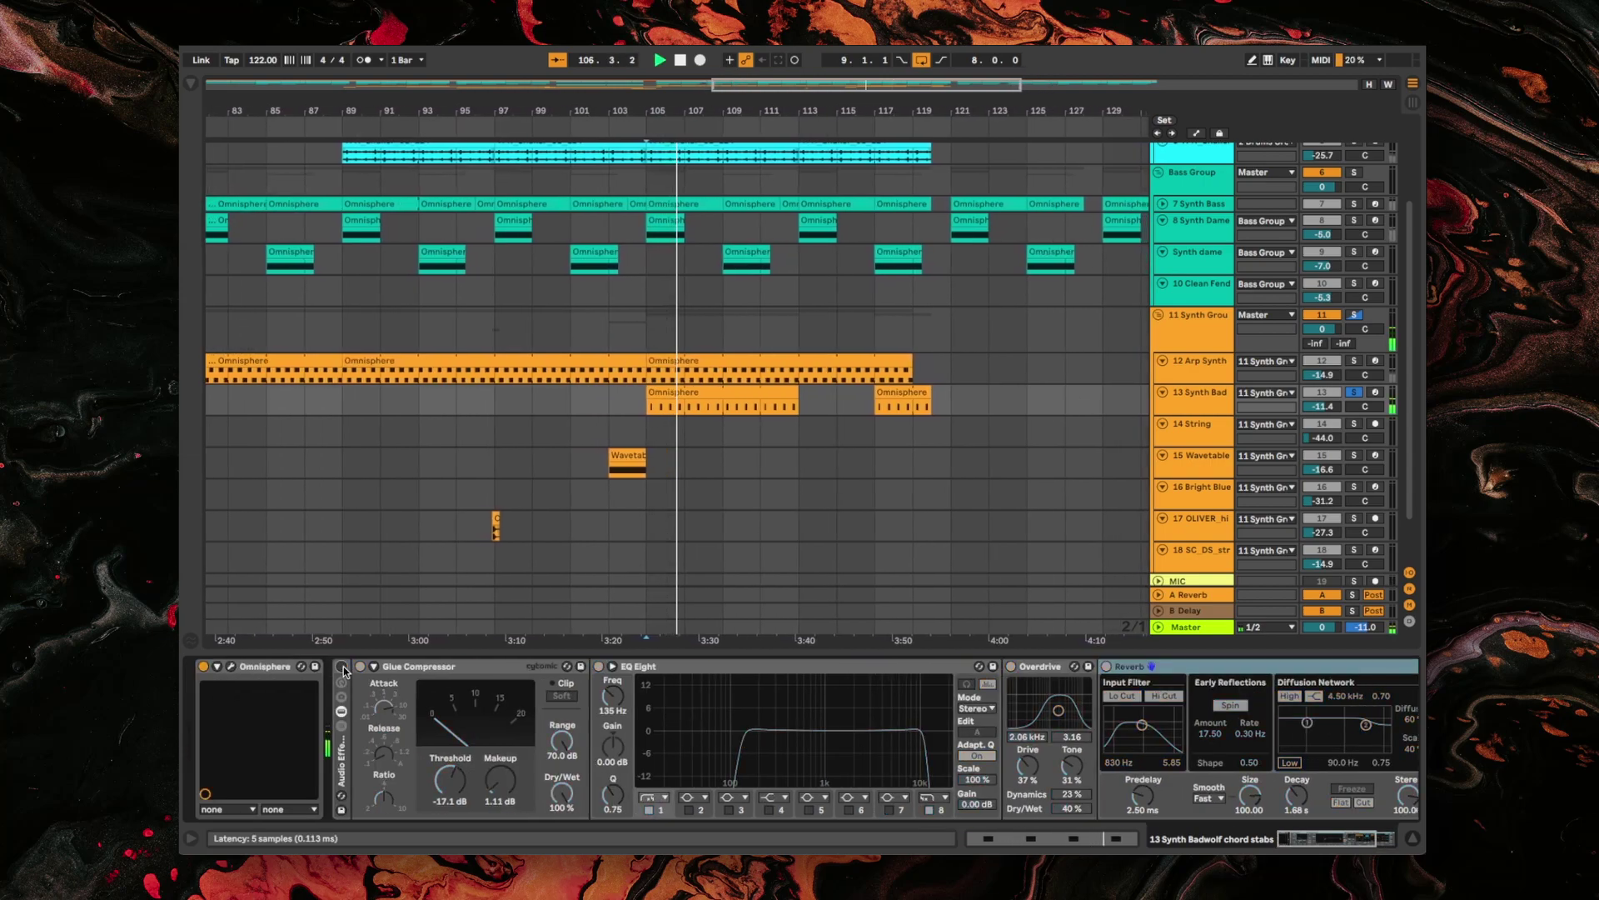
pyautogui.click(341, 667)
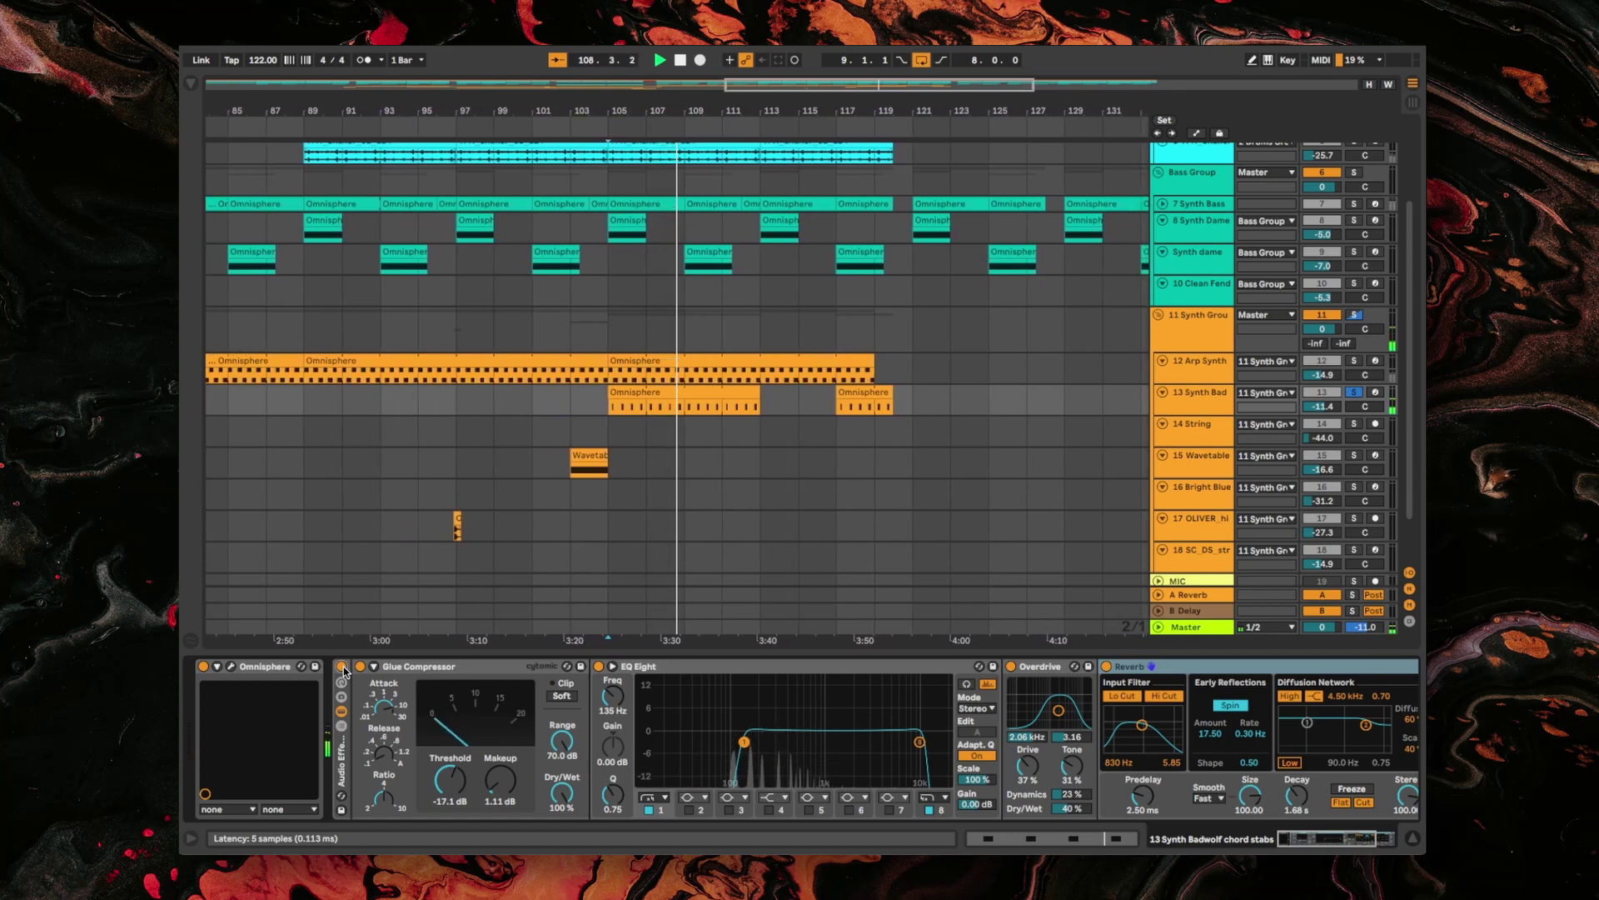
pyautogui.press('space')
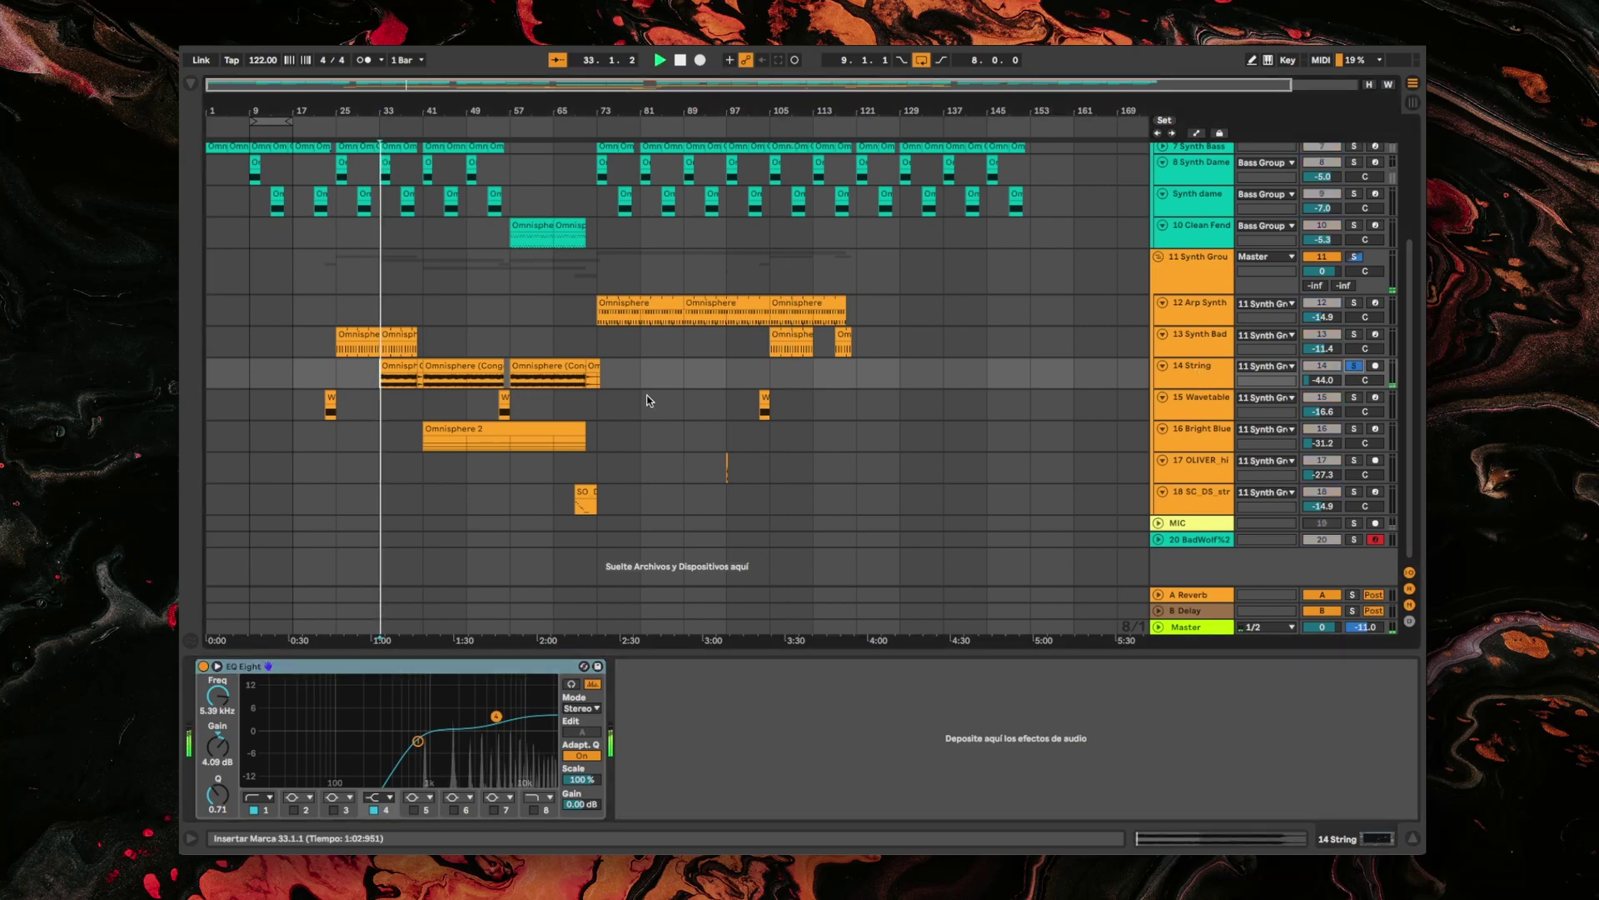
# Audition the 14 String track at -27.0 dB, then solo the 15-Wavetable track and play it from bar 55.
pyautogui.moveTo(1325, 380)
pyautogui.mouseDown()
pyautogui.moveTo(1324, 367)
pyautogui.moveTo(1330, 385)
pyautogui.mouseUp()
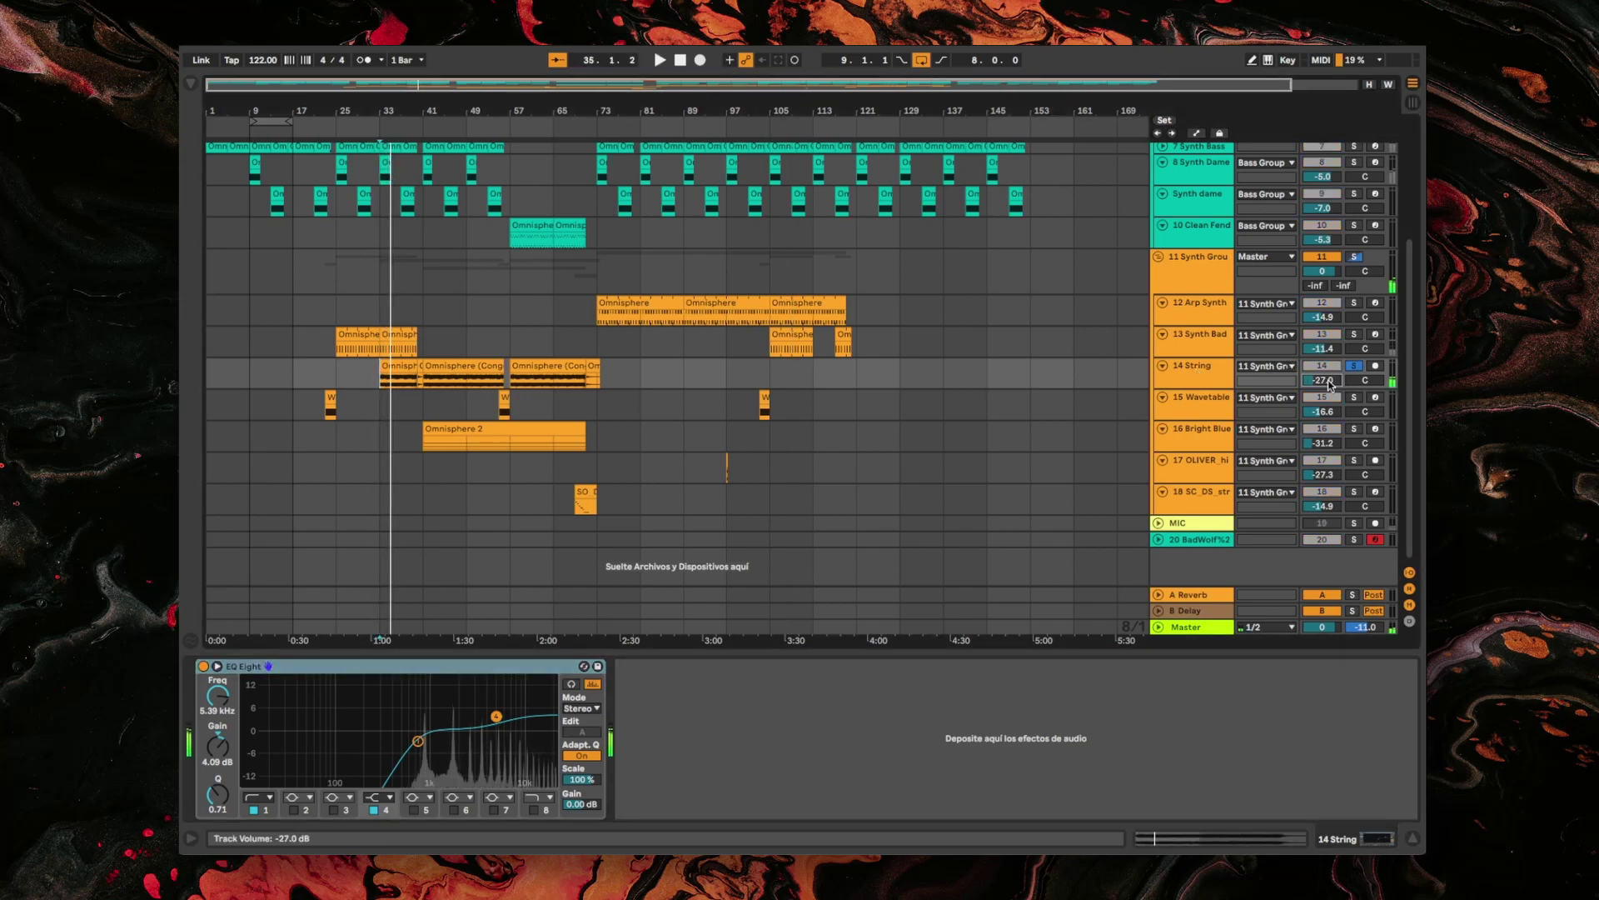
pyautogui.click(1355, 398)
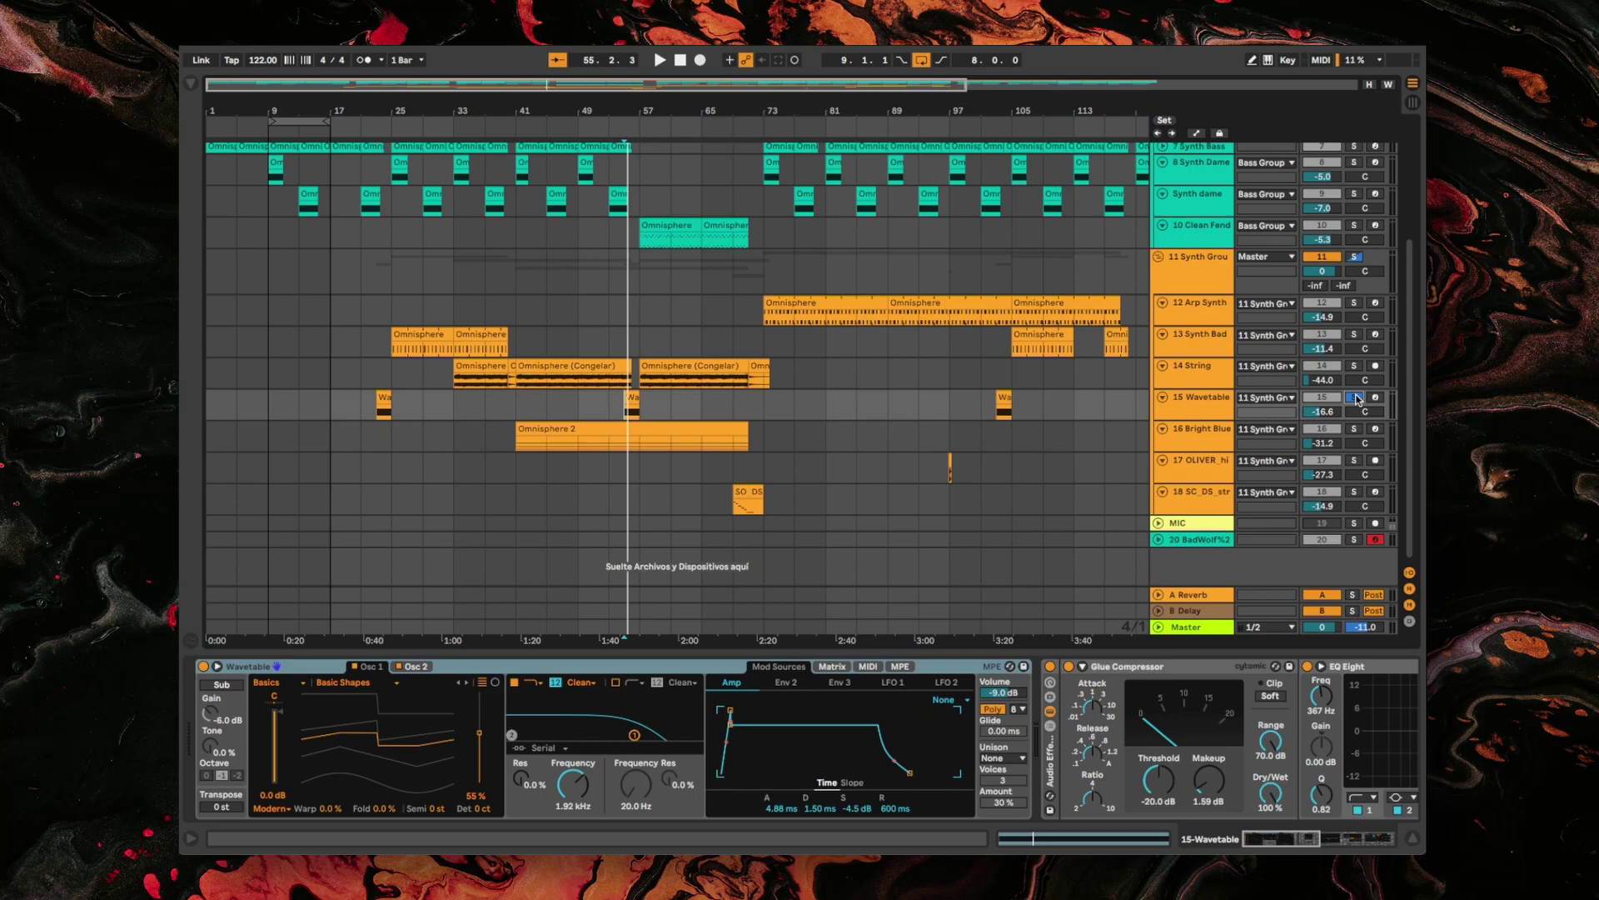
pyautogui.press('space')
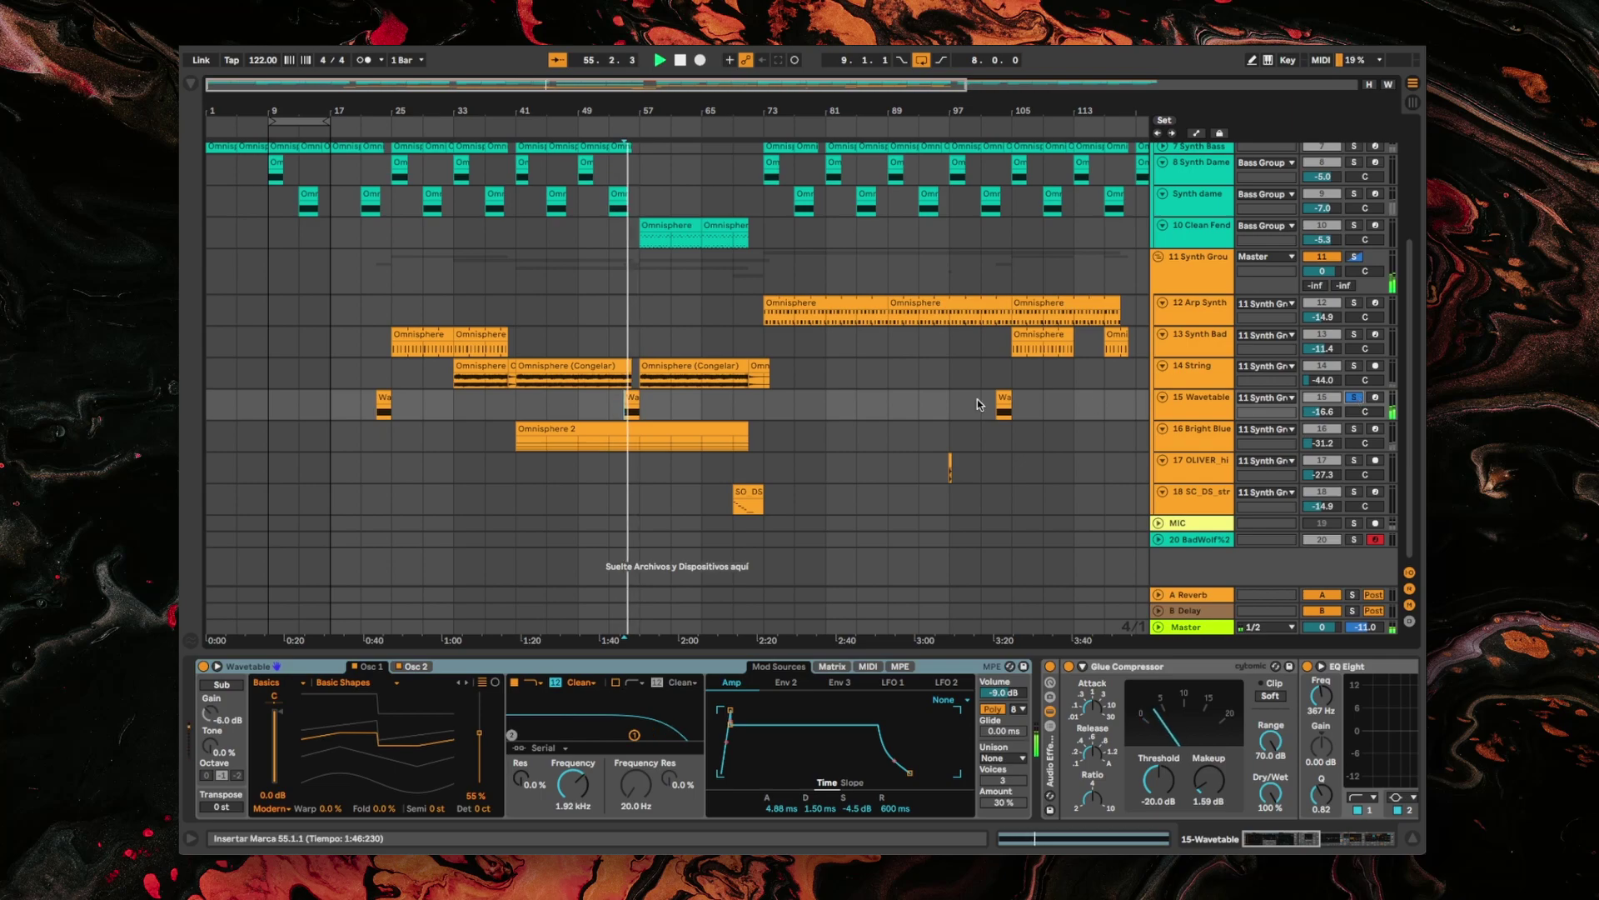
# Unsolo the 15-Wavetable track and audition the 17-OLIVER one-shot near bar 97, first soloed and again within the full mix from 96.3.1.
pyautogui.scroll(5, 650, 446)
pyautogui.hscroll(-3, 708, 448)
pyautogui.click(1354, 397)
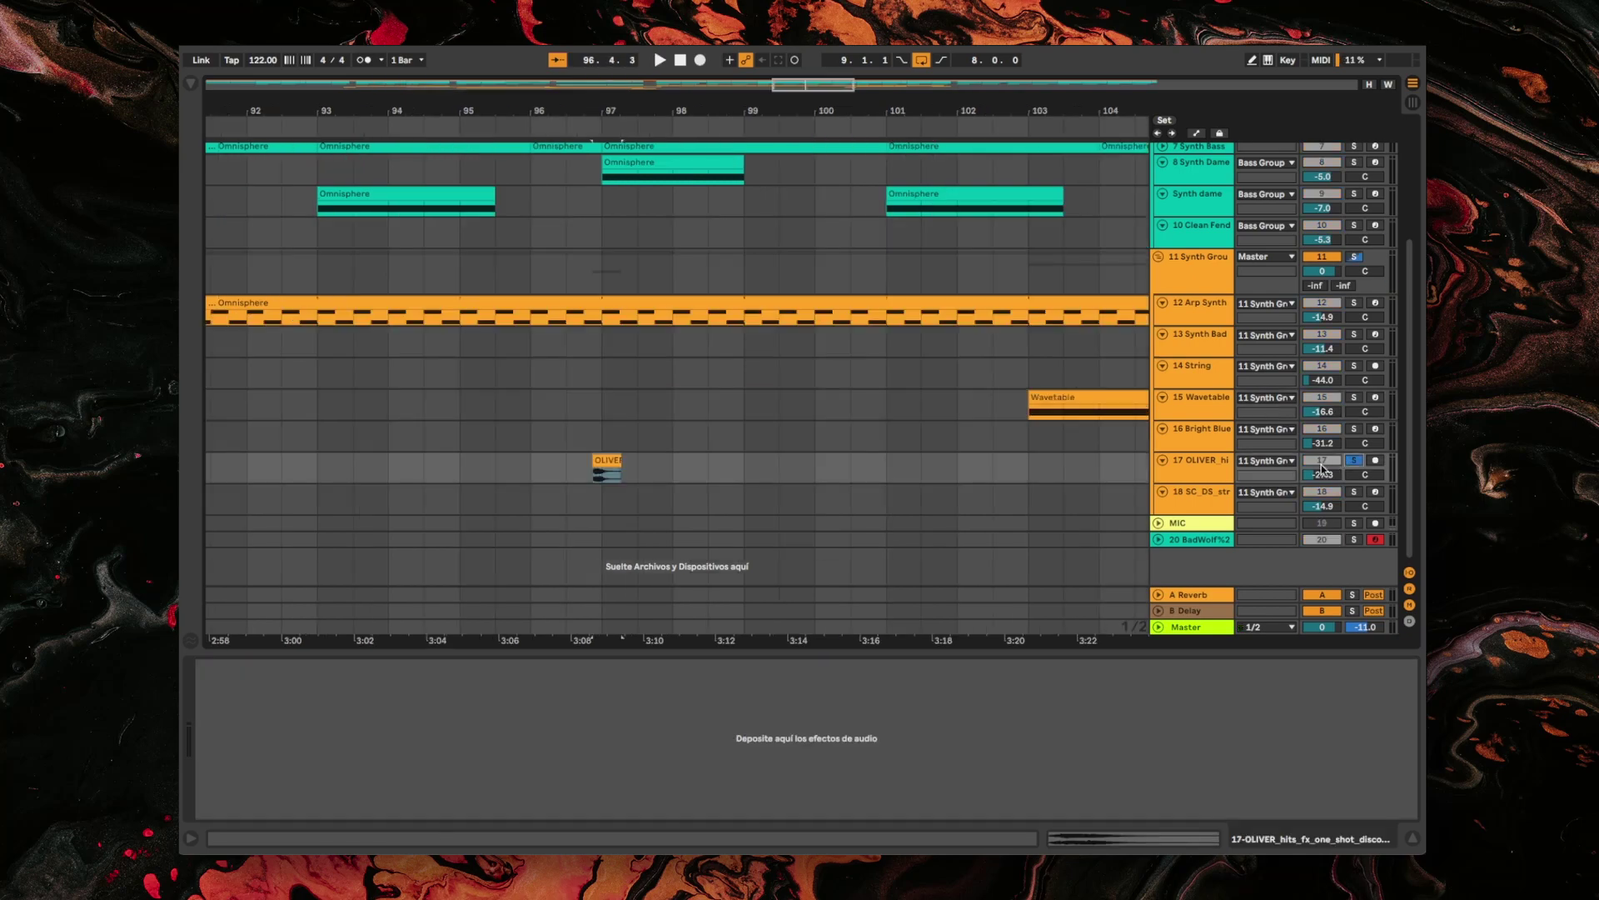
pyautogui.hscroll(-2, 760, 478)
pyautogui.hscroll(-1, 1015, 479)
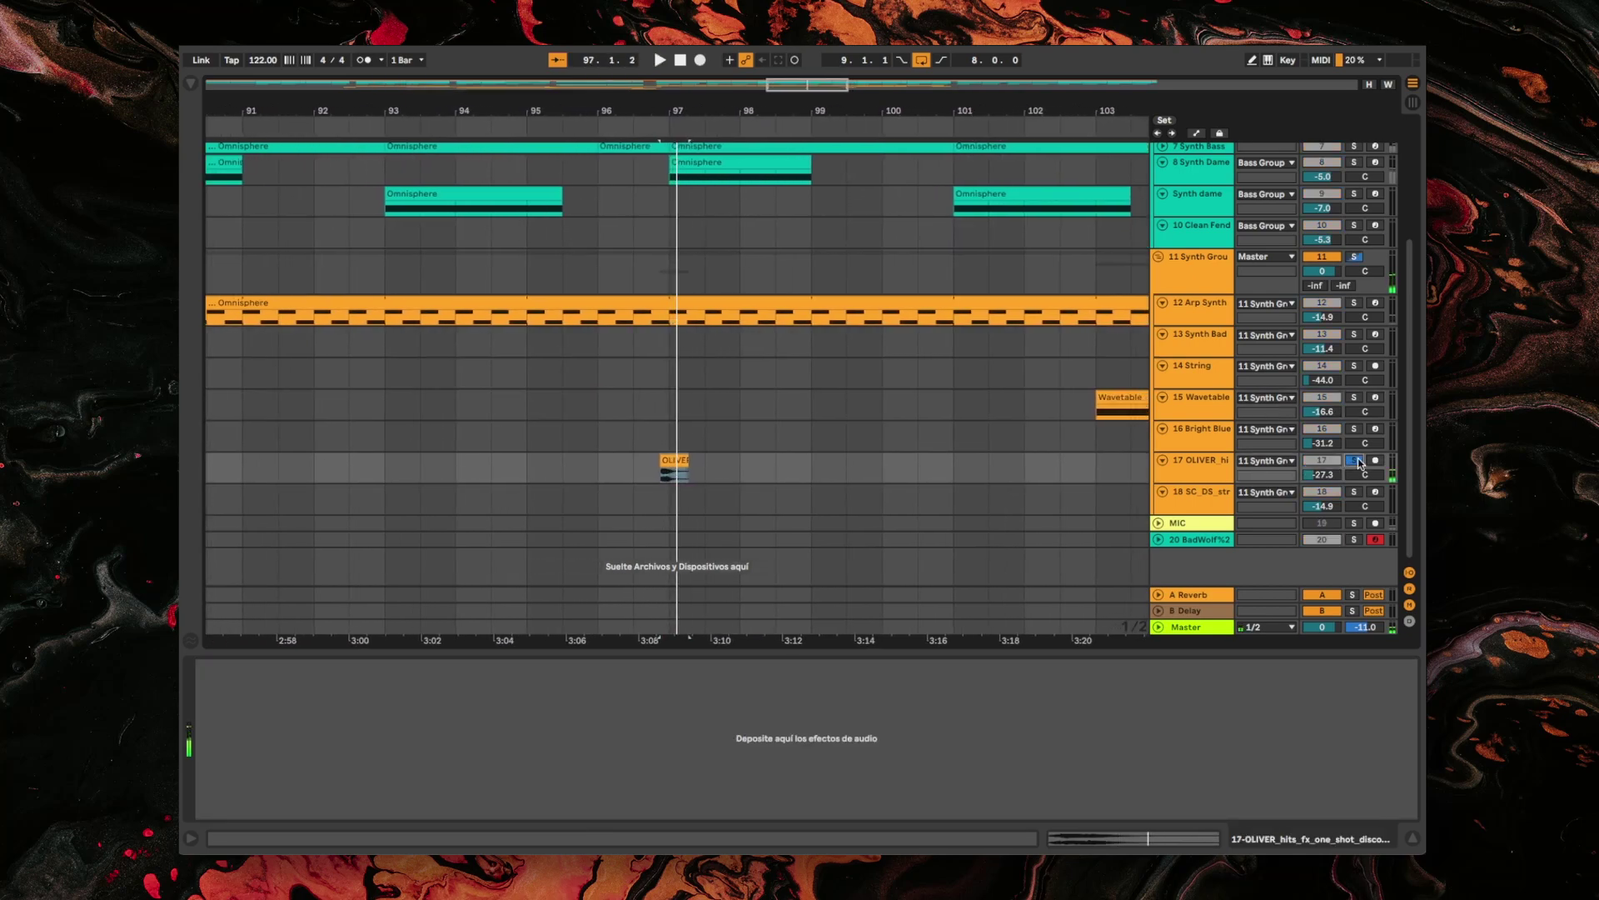
pyautogui.click(632, 472)
pyautogui.press('space')
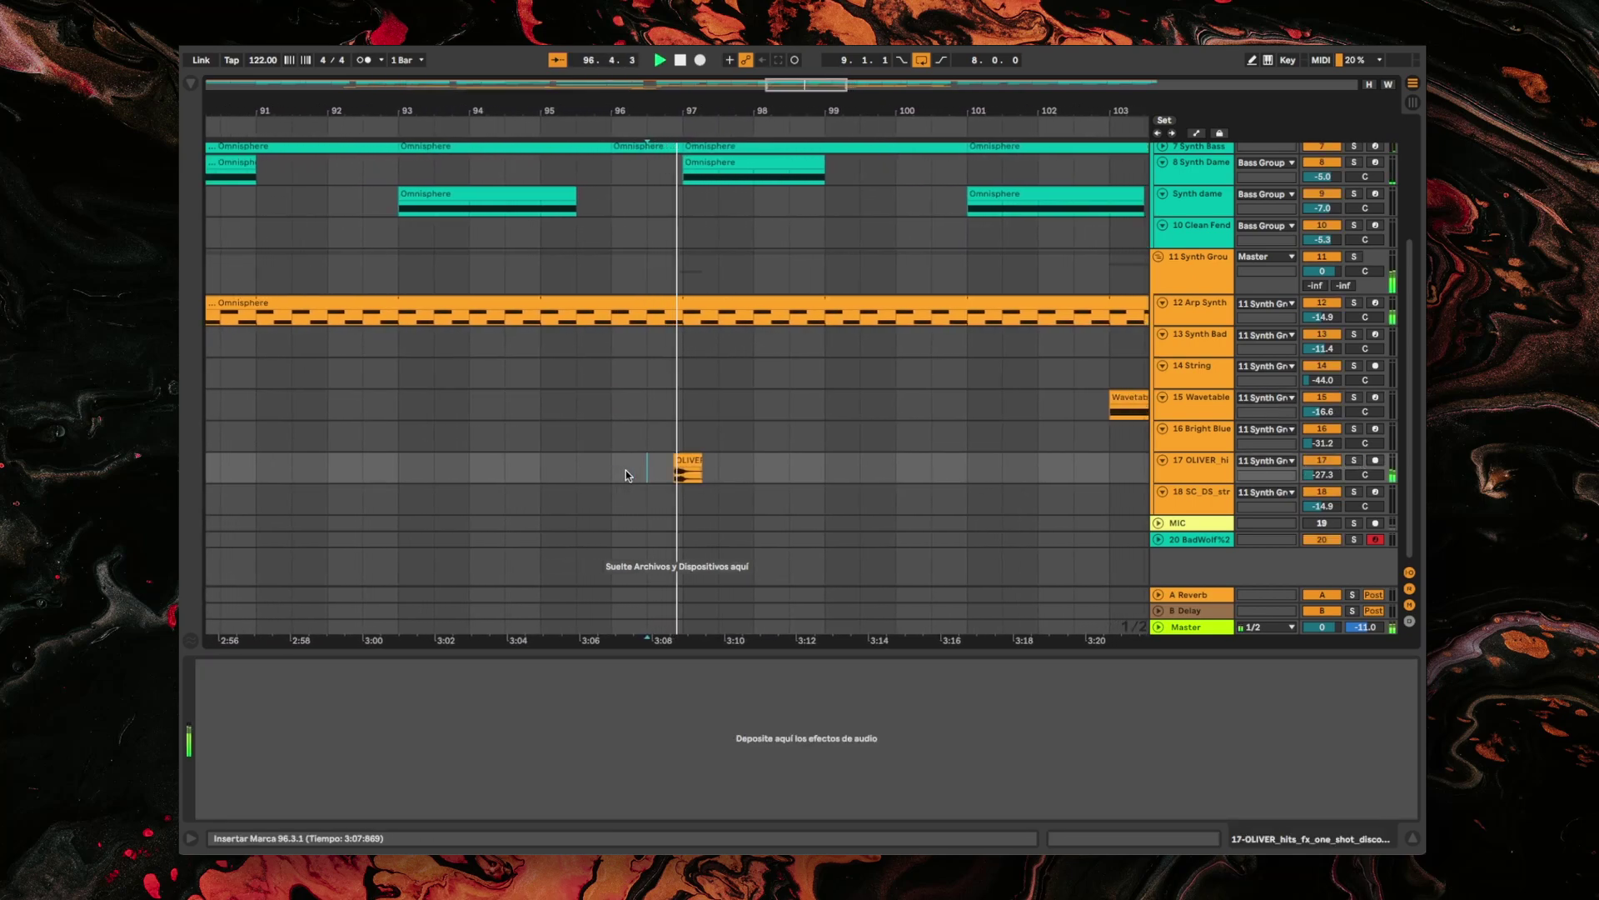
# Audition the 18-SC_DS strings glissando clip in solo, unsolo it to hear it in the full mix from bar 69, and stop playback.
pyautogui.scroll(-2, 627, 469)
pyautogui.scroll(-3, 626, 470)
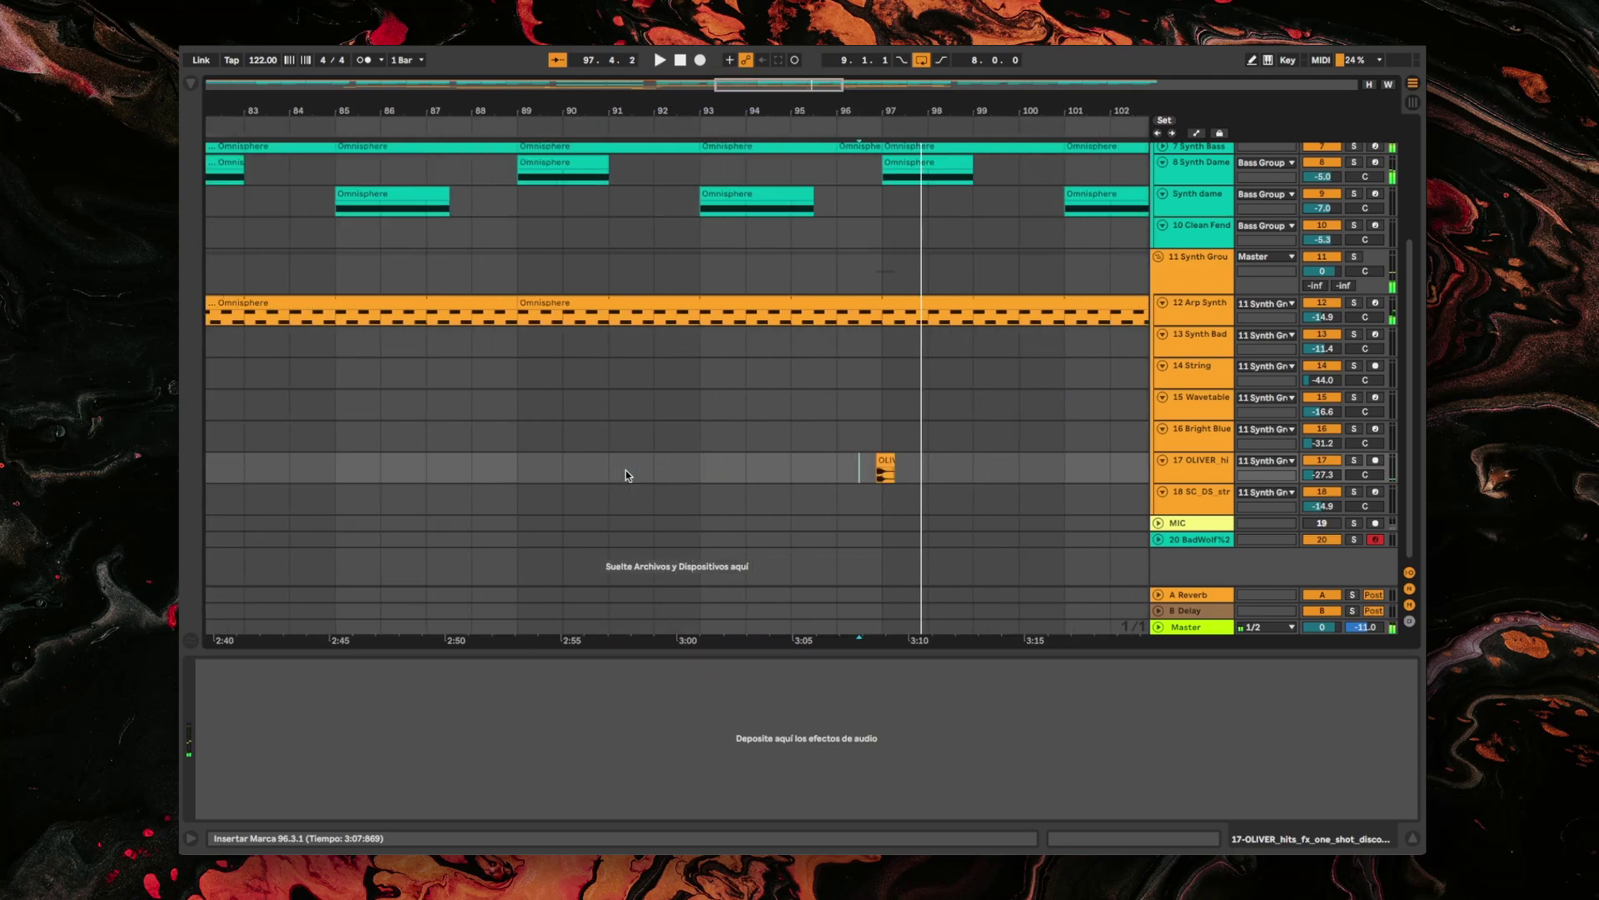
pyautogui.click(1353, 492)
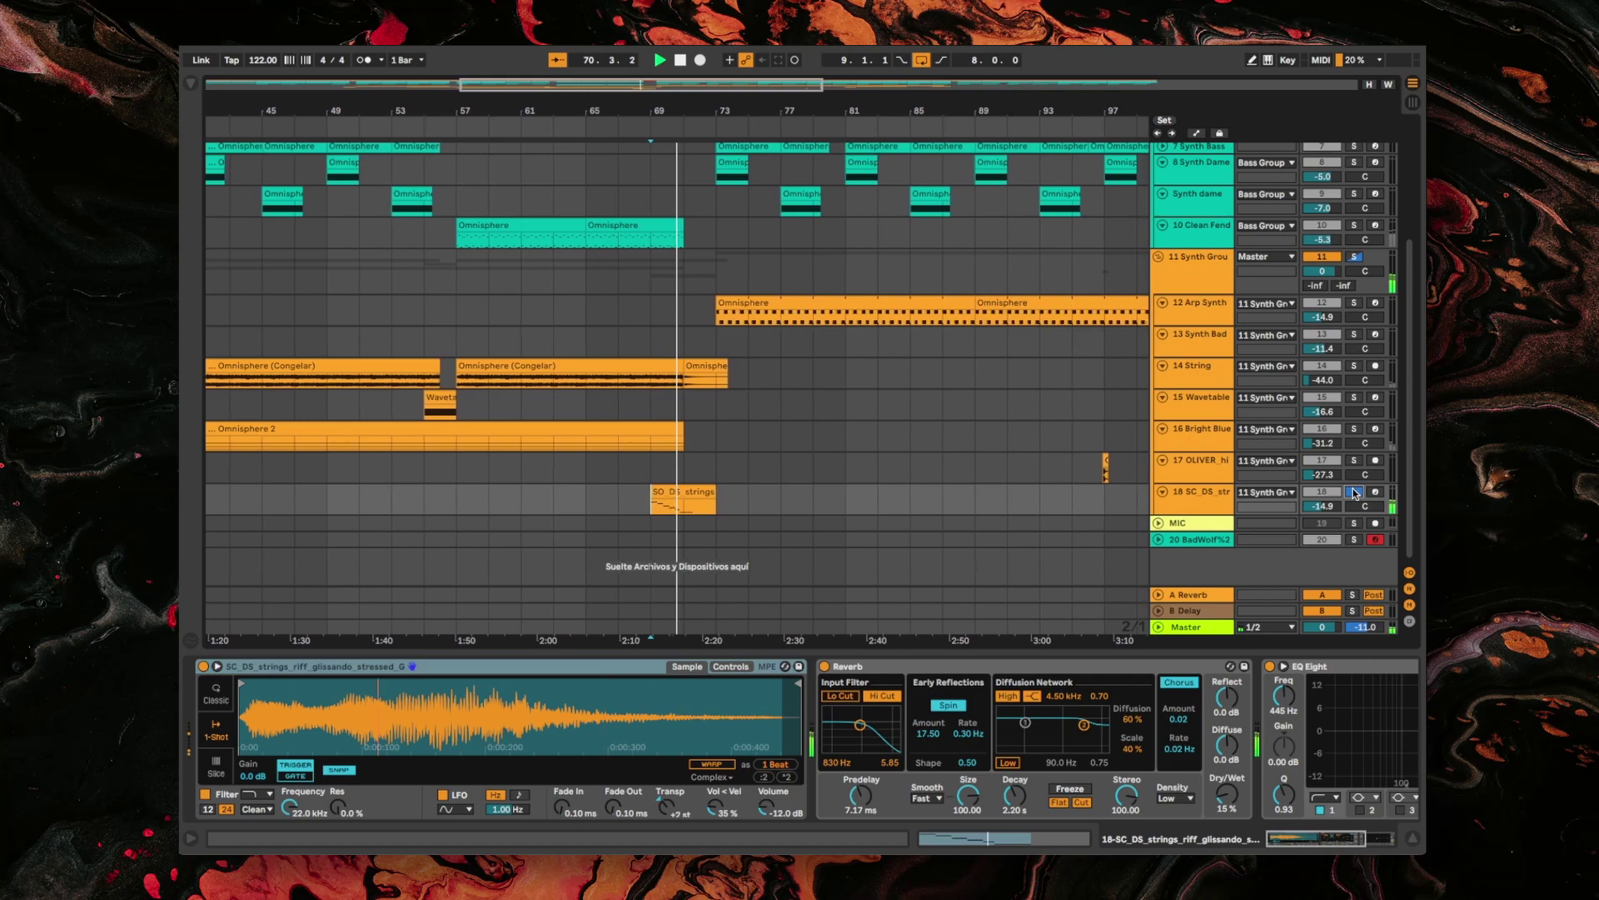
pyautogui.click(1353, 493)
pyautogui.press('space')
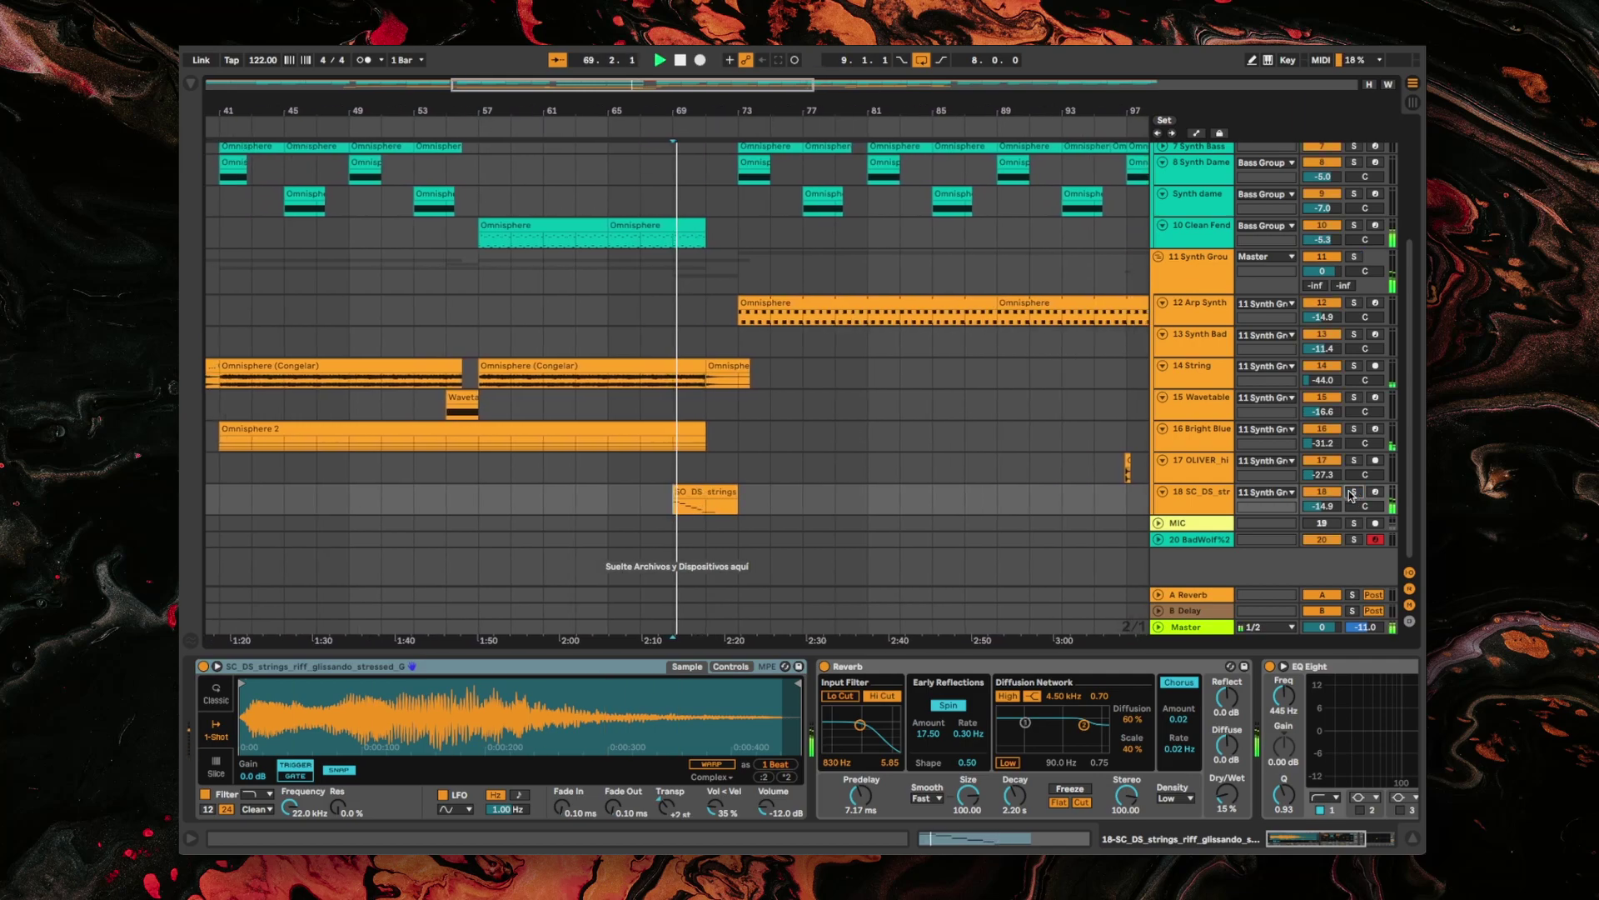
pyautogui.scroll(3, 733, 518)
pyautogui.scroll(-5, 733, 518)
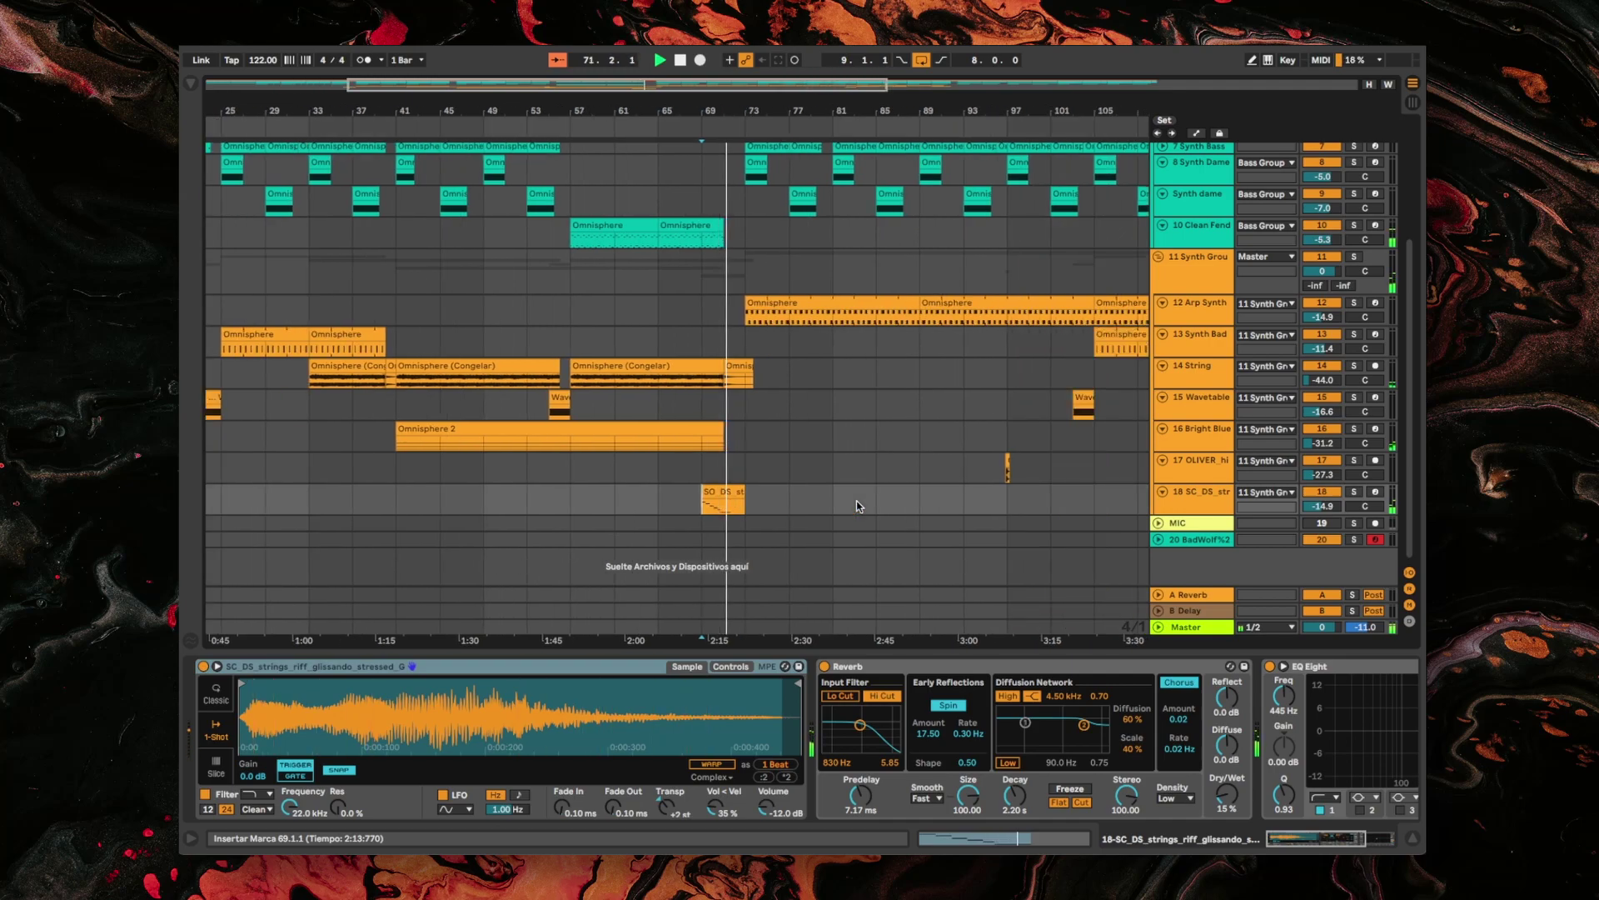
pyautogui.scroll(-3, 856, 501)
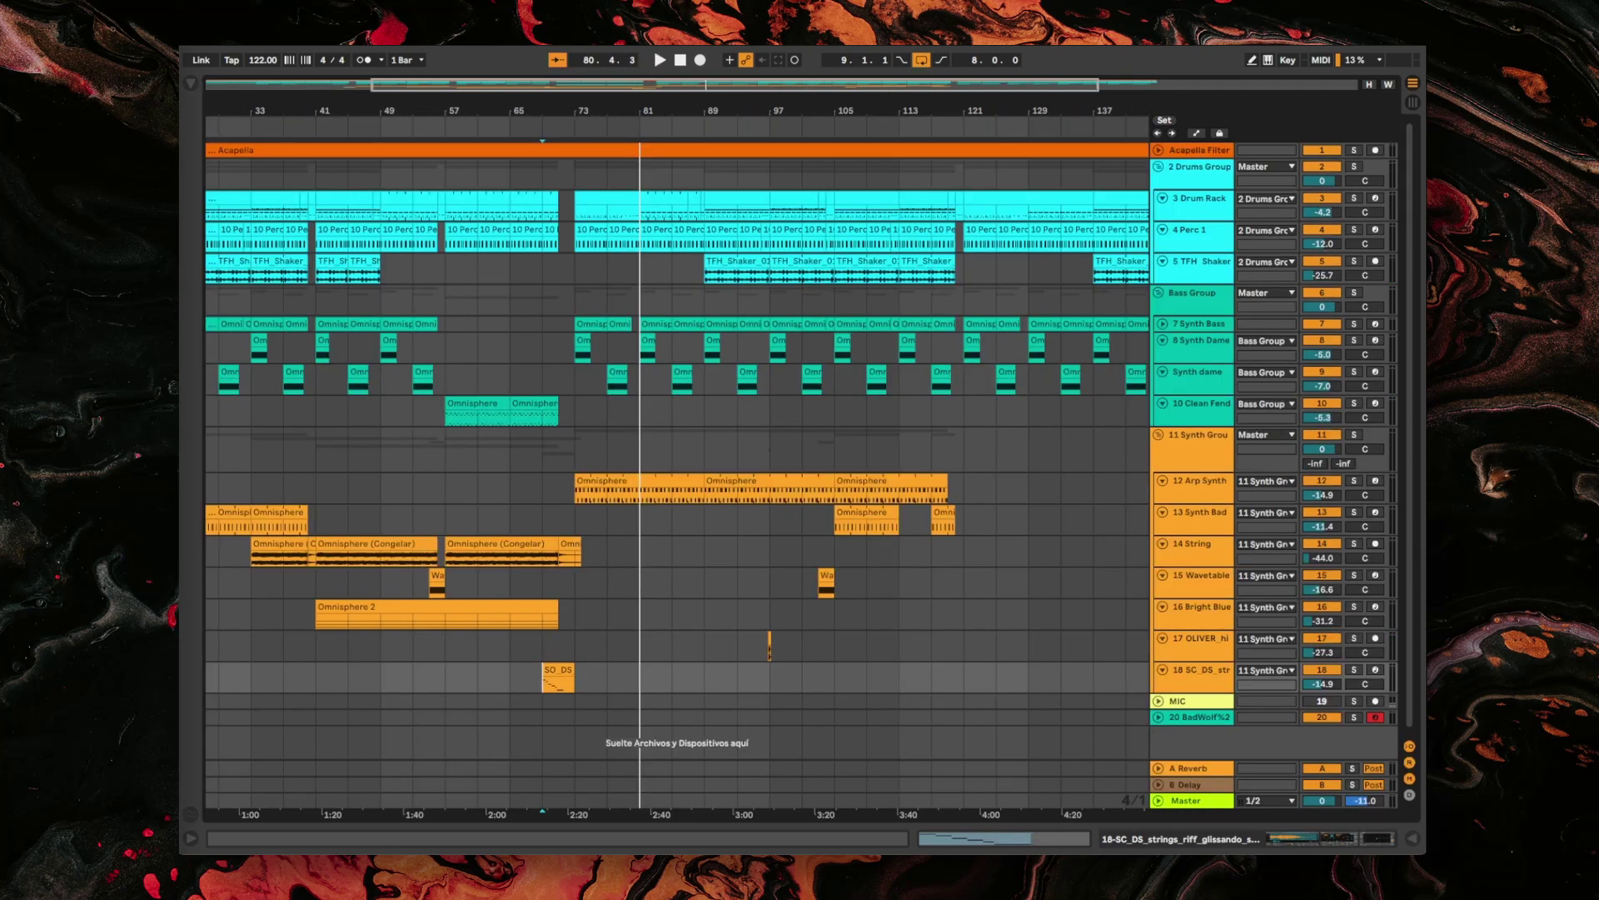